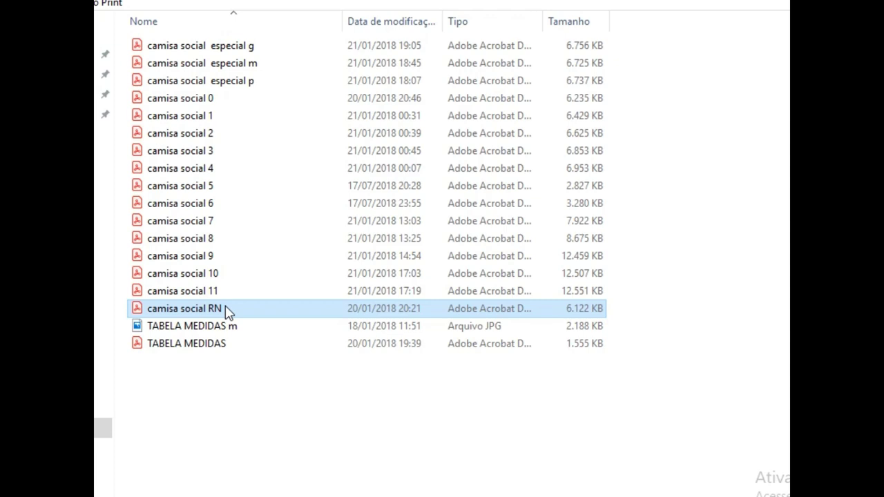
Step: Open the camisa social RN PDF and review its introduction, pattern pieces, cutting list, assembly scheme and real-size printing instructions
double_click(228, 309)
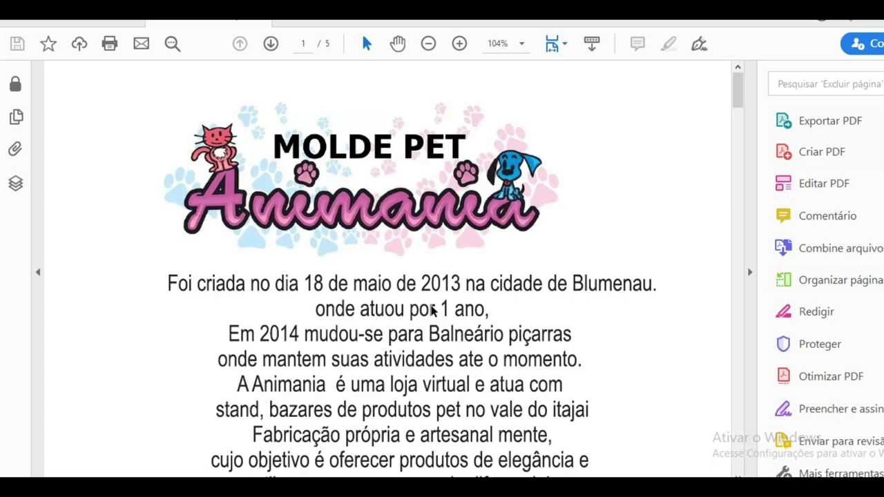
scroll(330, 252, "down", 3)
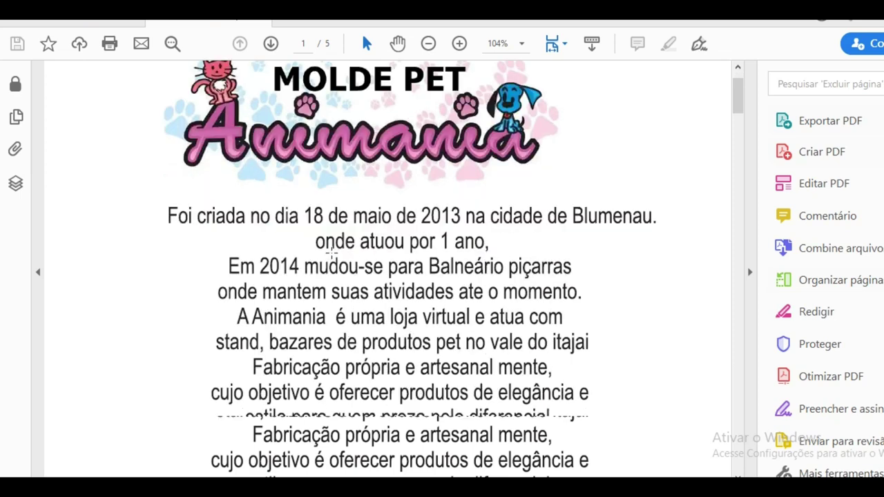
scroll(330, 252, "down", 1)
scroll(332, 259, "up", 4)
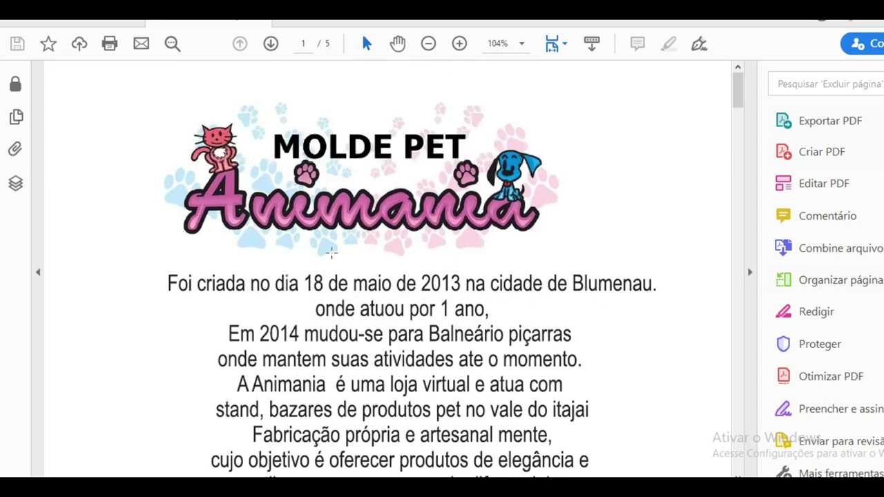
scroll(332, 258, "down", 5)
scroll(332, 259, "down", 18)
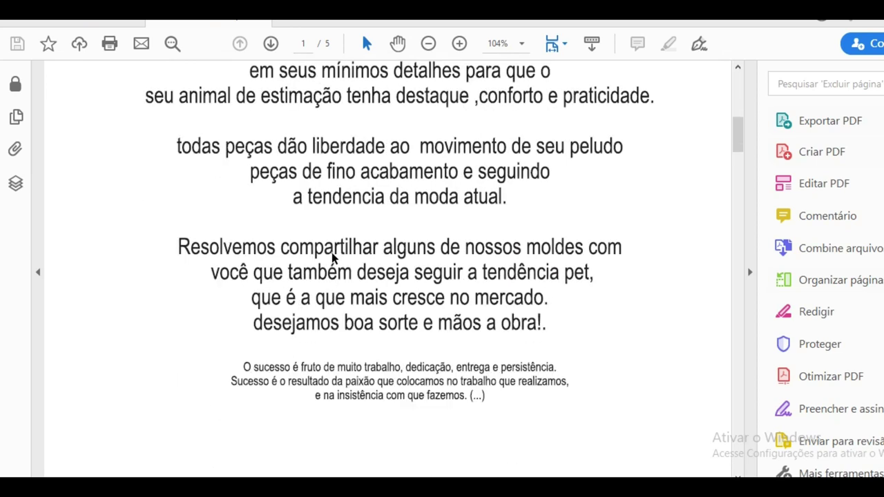
scroll(333, 258, "down", 17)
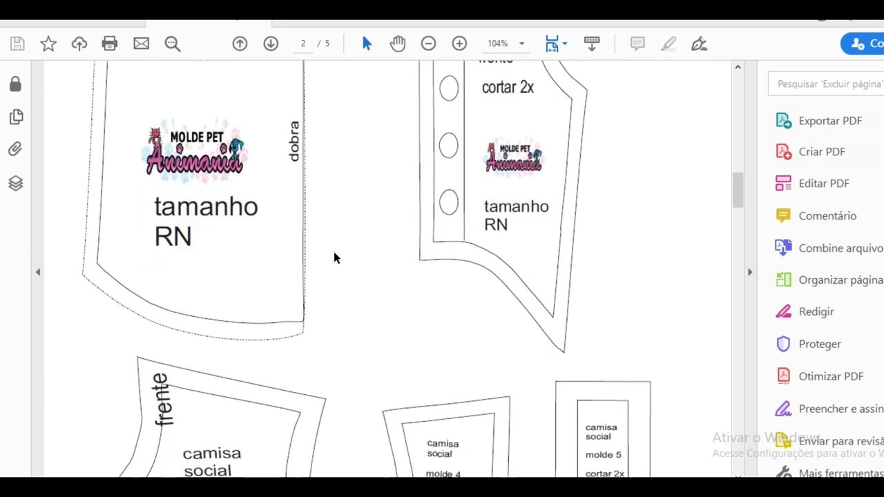
scroll(333, 258, "down", 8)
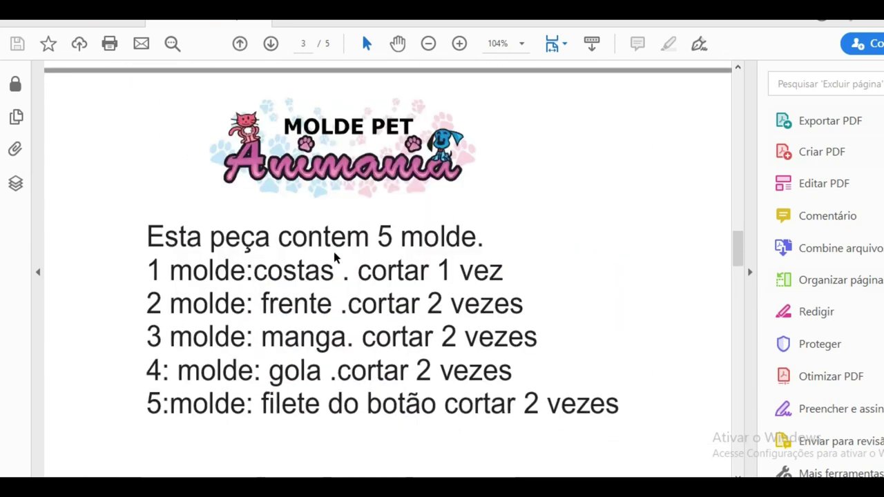
scroll(333, 258, "down", 6)
scroll(335, 257, "down", 5)
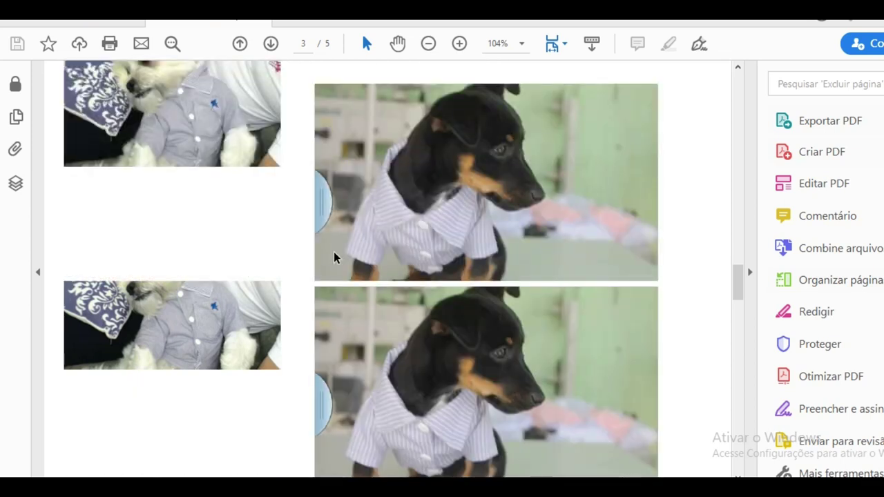
scroll(334, 257, "down", 5)
scroll(328, 238, "down", 10)
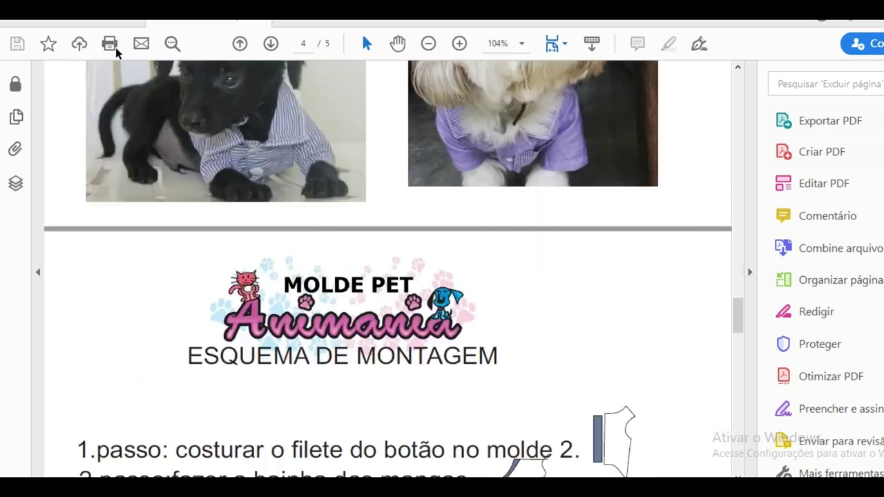
scroll(262, 255, "down", 12)
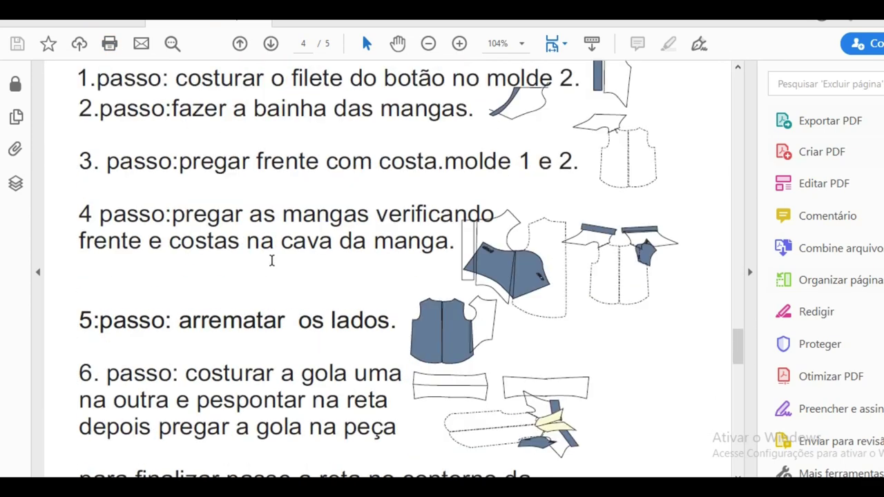
scroll(272, 259, "down", 12)
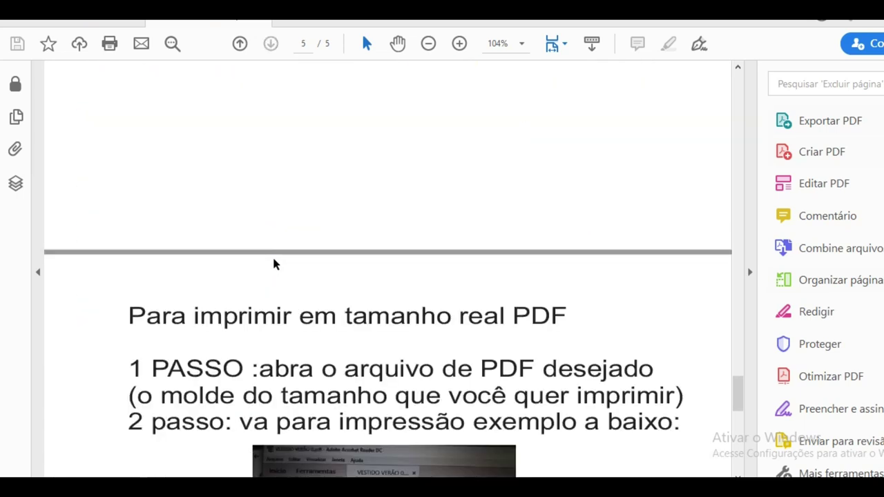
scroll(275, 257, "down", 10)
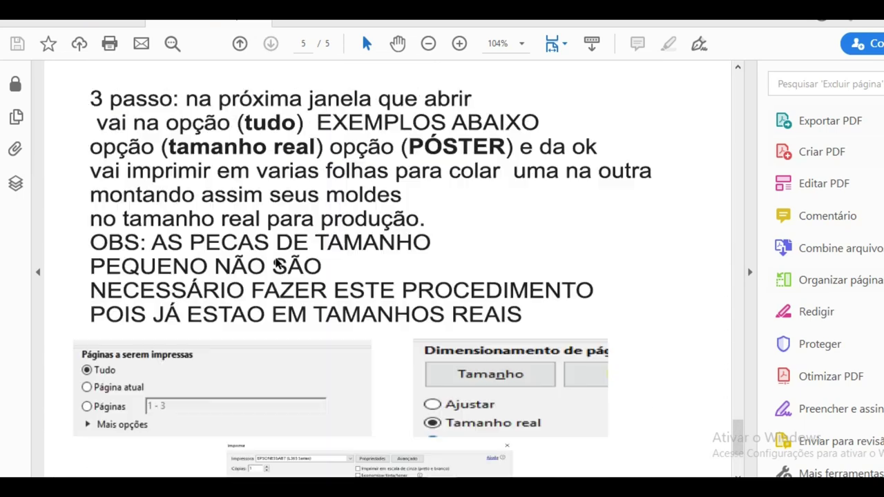
Step: Review the RN document backwards from the printing instructions through the pattern pieces to the first page
scroll(274, 257, "up", 10)
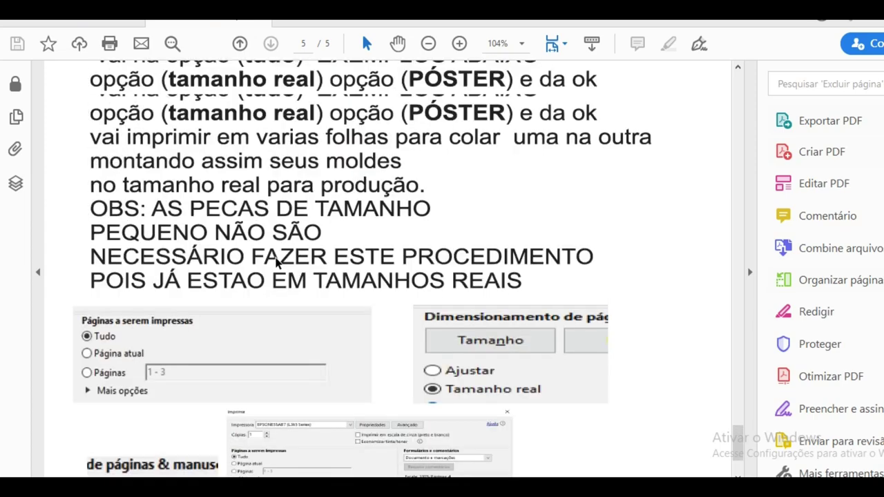
scroll(275, 257, "up", 10)
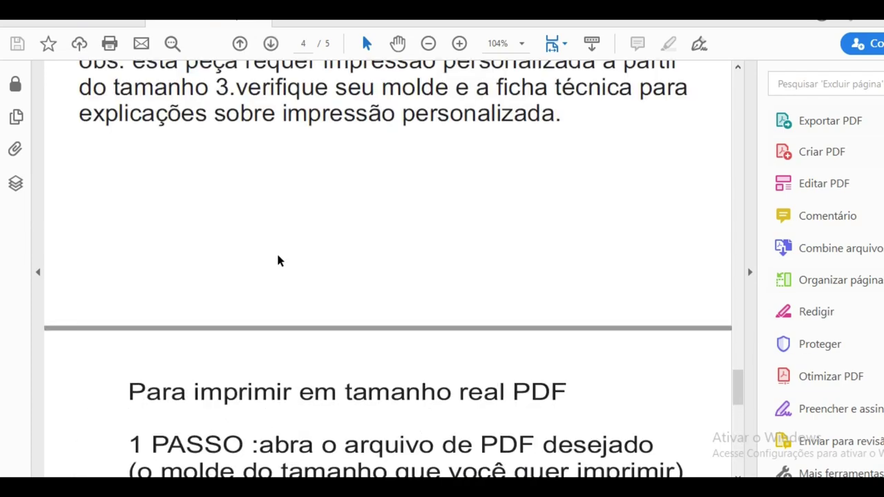
scroll(278, 254, "up", 10)
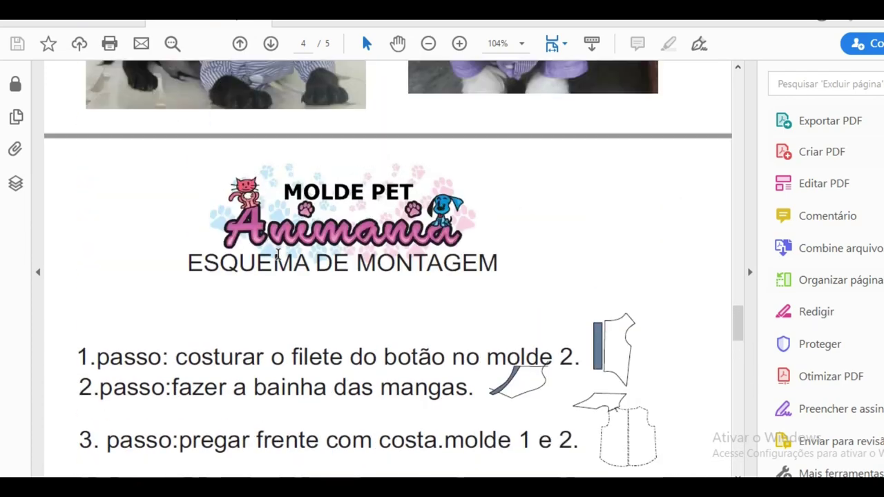
scroll(279, 252, "up", 10)
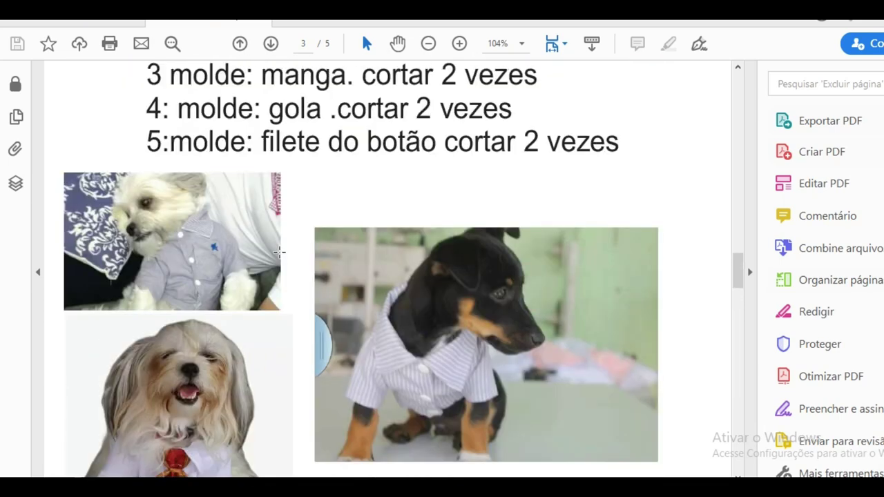
scroll(279, 254, "up", 4)
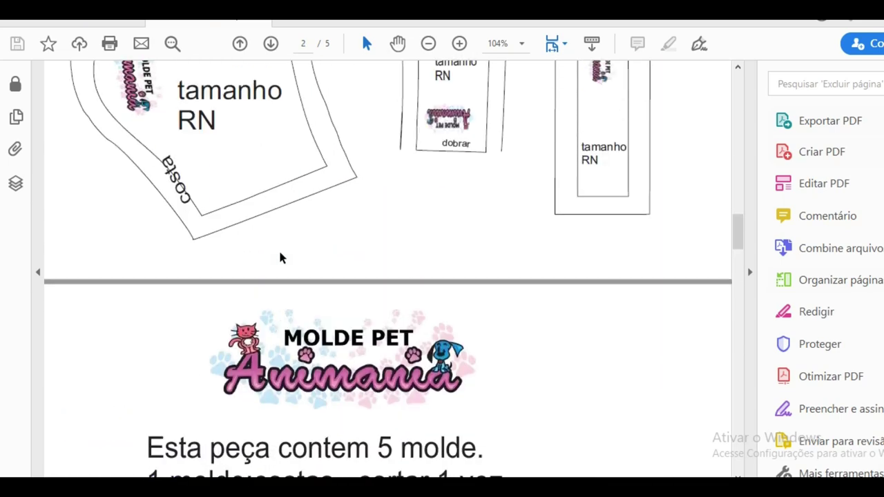
scroll(262, 307, "down", 2)
scroll(269, 301, "up", 10)
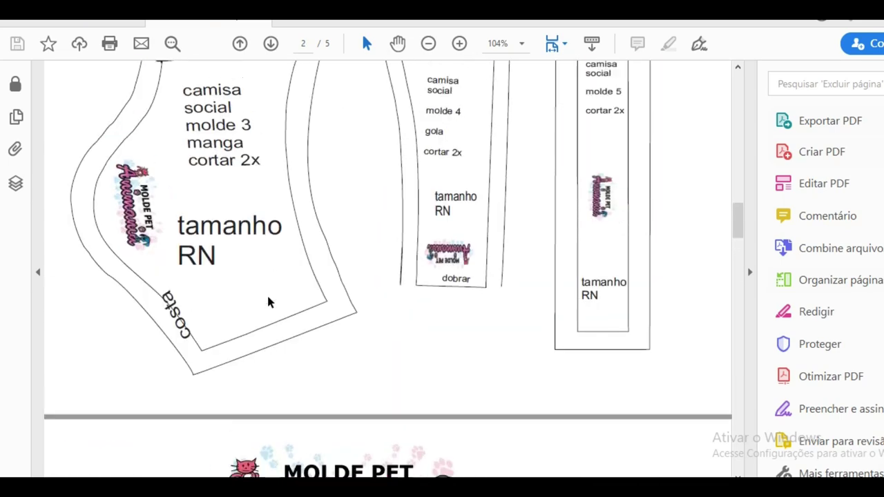
scroll(269, 302, "up", 20)
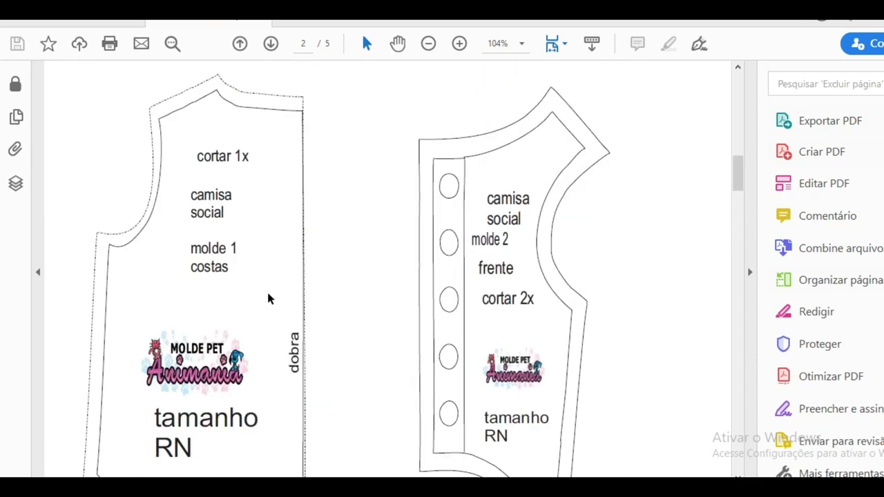
scroll(269, 298, "up", 18)
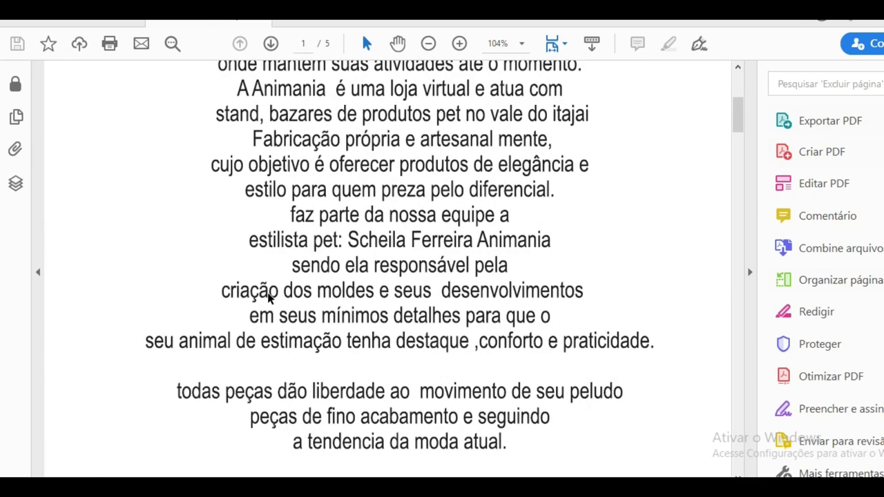
scroll(269, 297, "up", 6)
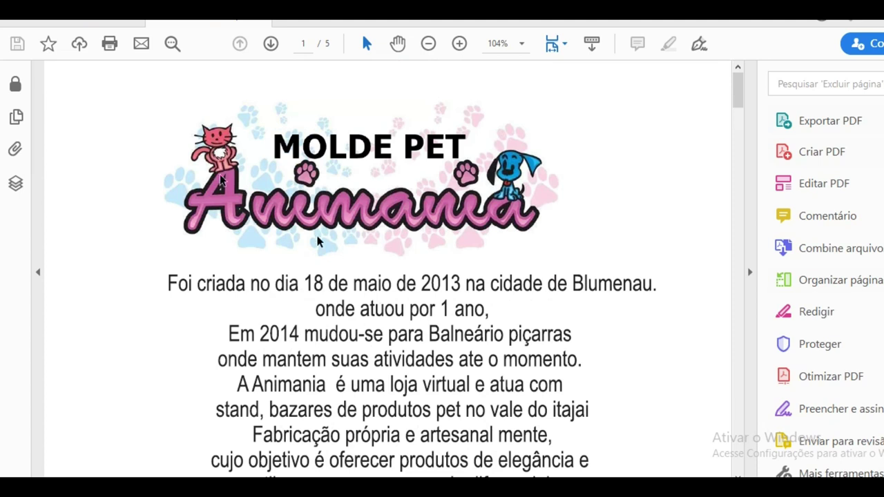
Step: Open the print settings for the RN pattern, choose Tamanho real and preview pages 2 and 3 to locate the pattern pieces
left_click(108, 46)
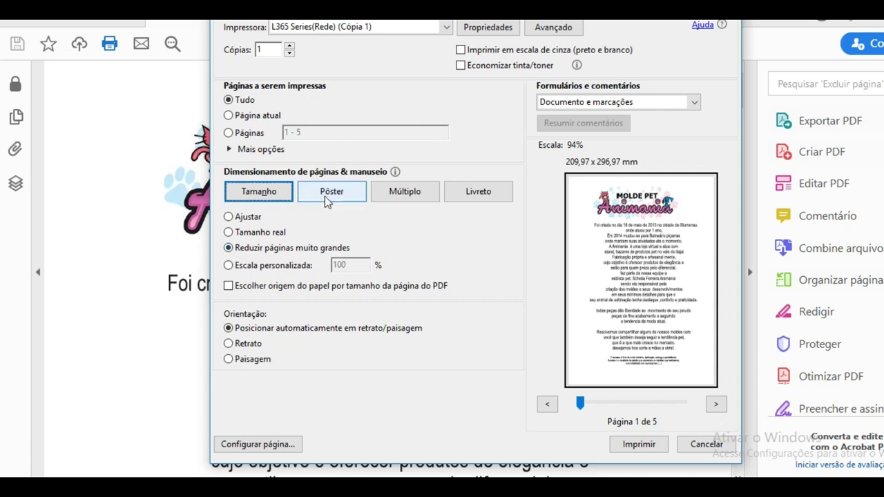
left_click(228, 233)
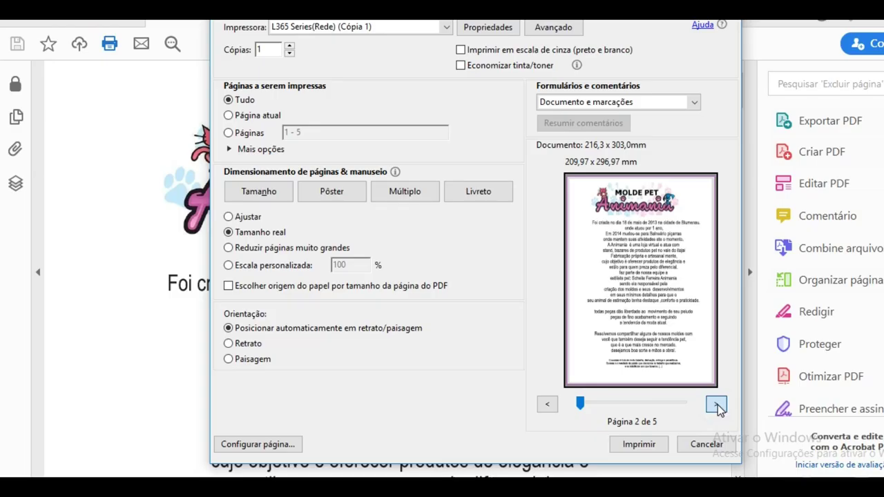
left_click(715, 404)
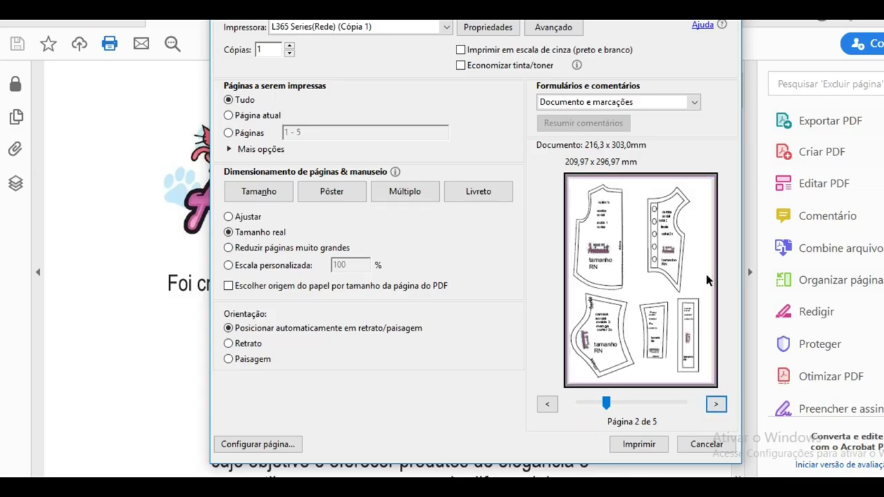
left_click(715, 406)
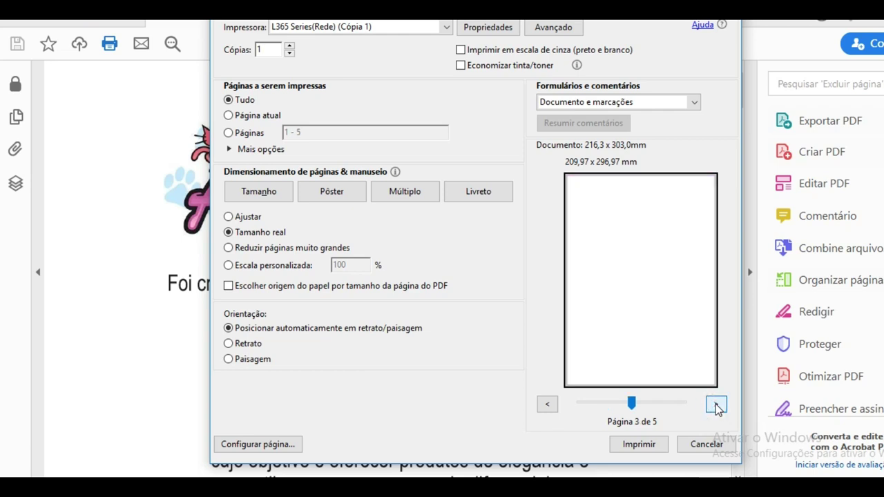
left_click(547, 405)
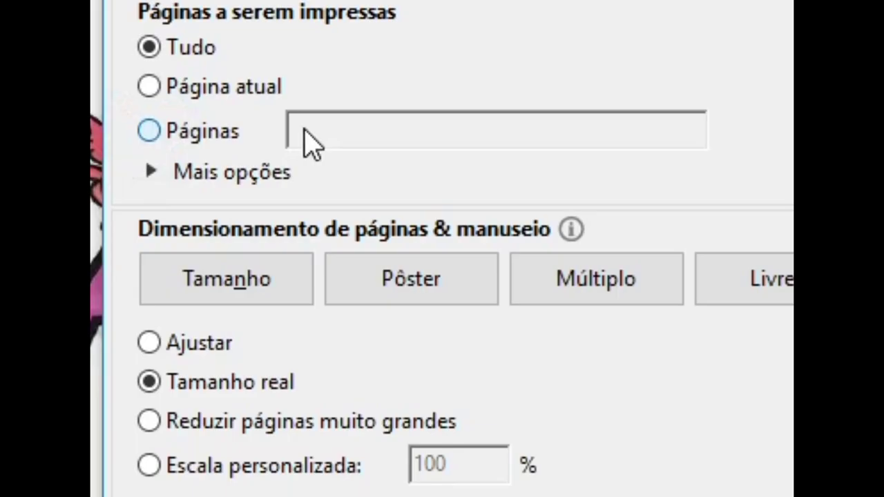
Step: Restrict the pages to print to page 2 and leave the print settings
left_click(306, 137)
left_click_drag(345, 130, 253, 130)
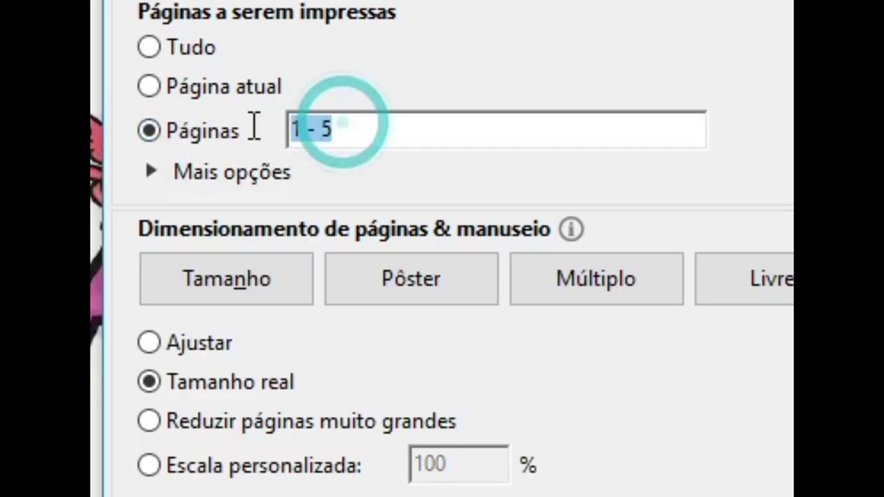
type("2")
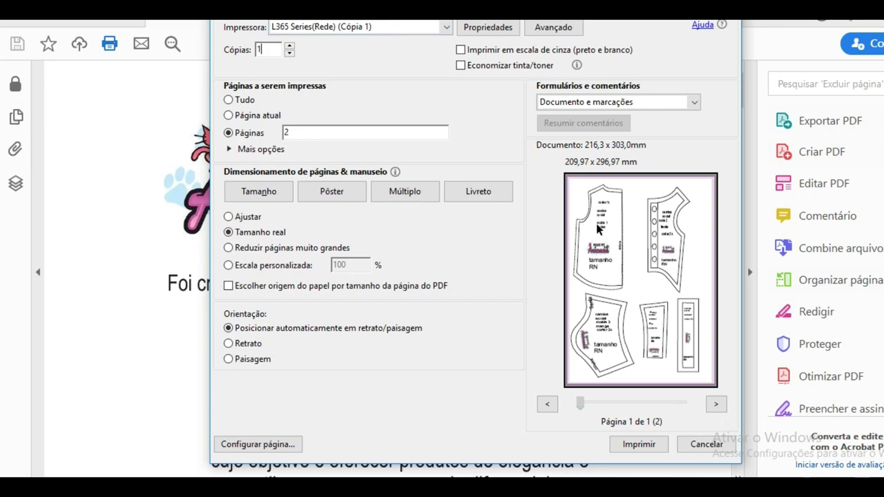
key("Escape")
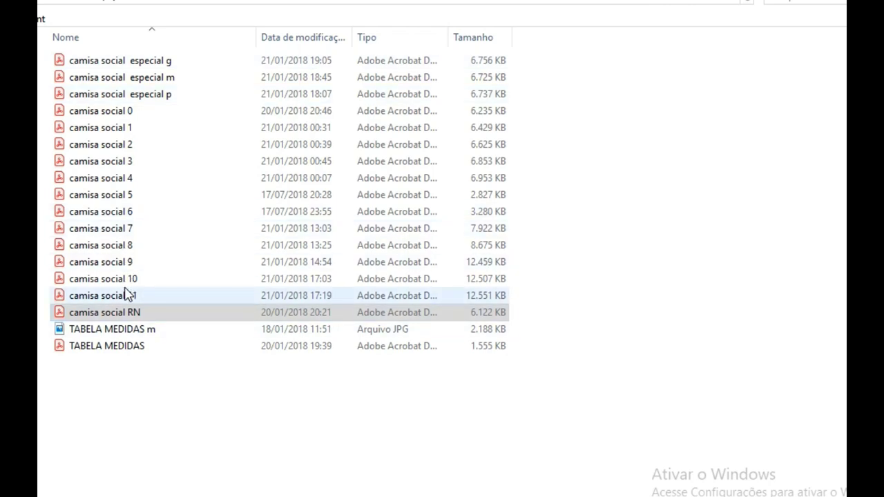
Step: Open the camisa social 0 PDF from the pattern folder and look over its introduction page
double_click(140, 112)
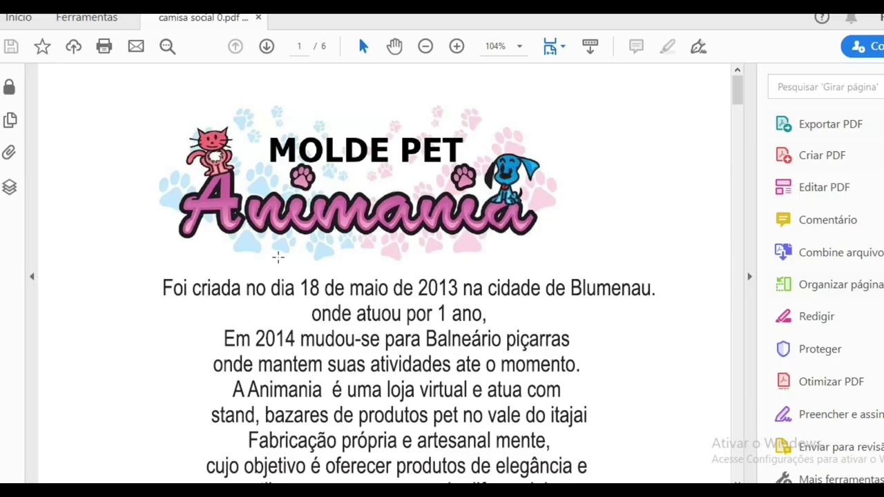
scroll(332, 276, "down", 3)
scroll(331, 294, "down", 3)
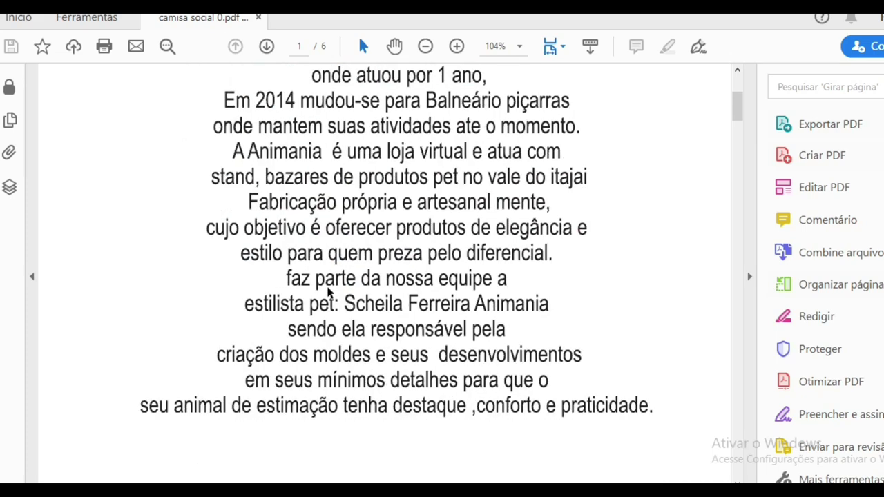
scroll(327, 292, "up", 2)
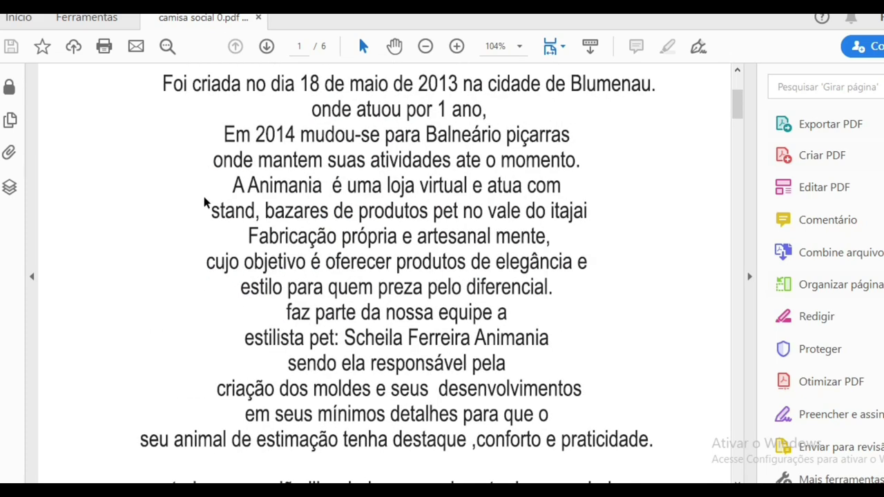
Step: Open the print settings for the size 0 pattern, switch from poster to size scaling with Tamanho real, and preview page 2
left_click(104, 48)
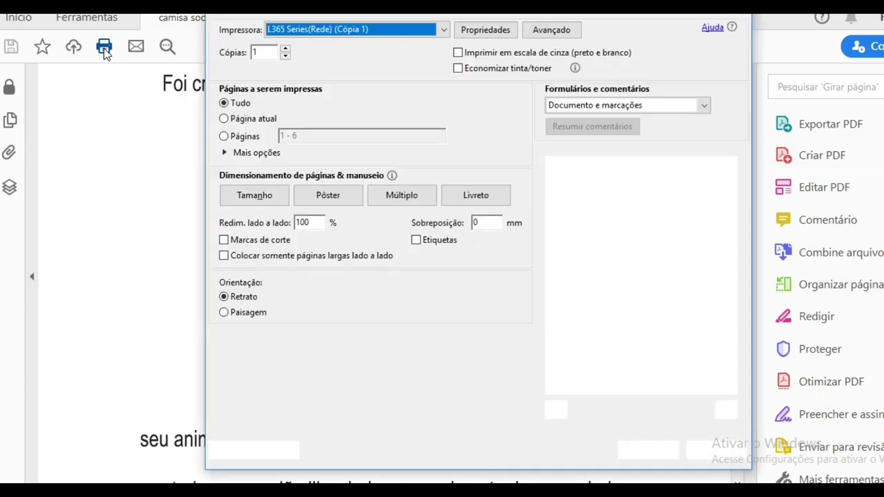
left_click(272, 196)
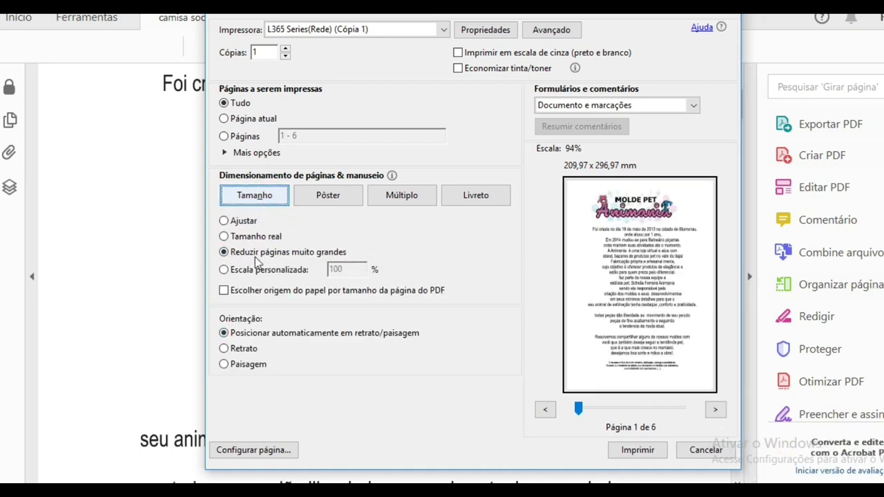
left_click(225, 237)
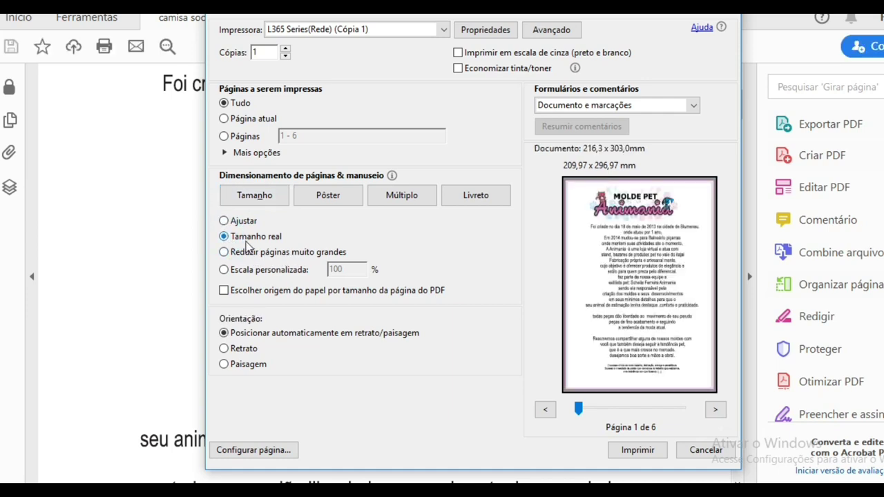
left_click(713, 411)
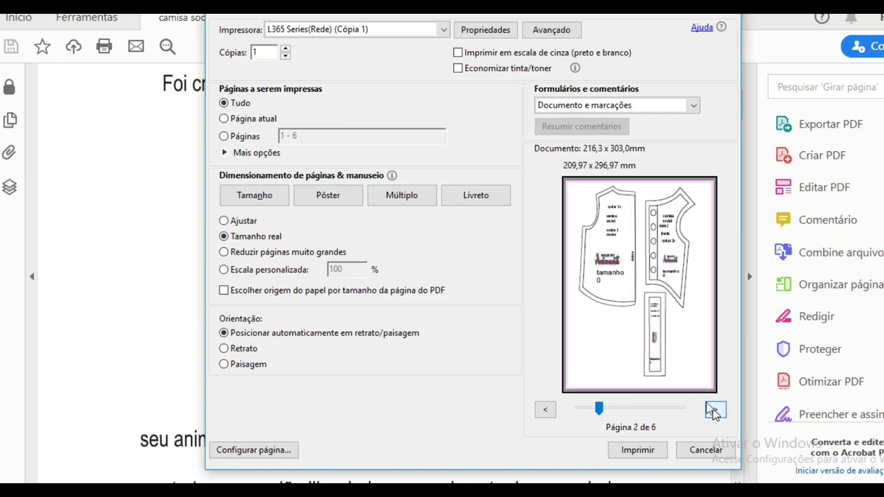
Step: Preview pages 3 and 4 of the size 0 pattern and return to page 2 to identify the pages with pattern pieces
left_click(716, 413)
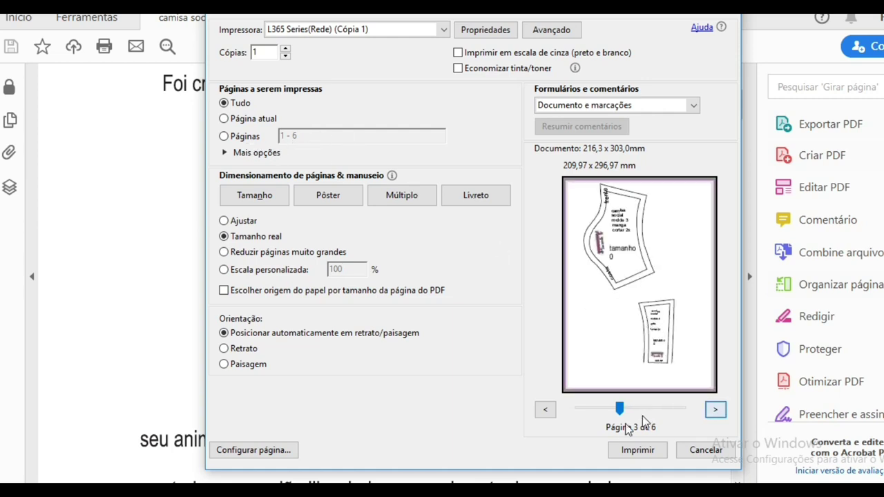
left_click(715, 410)
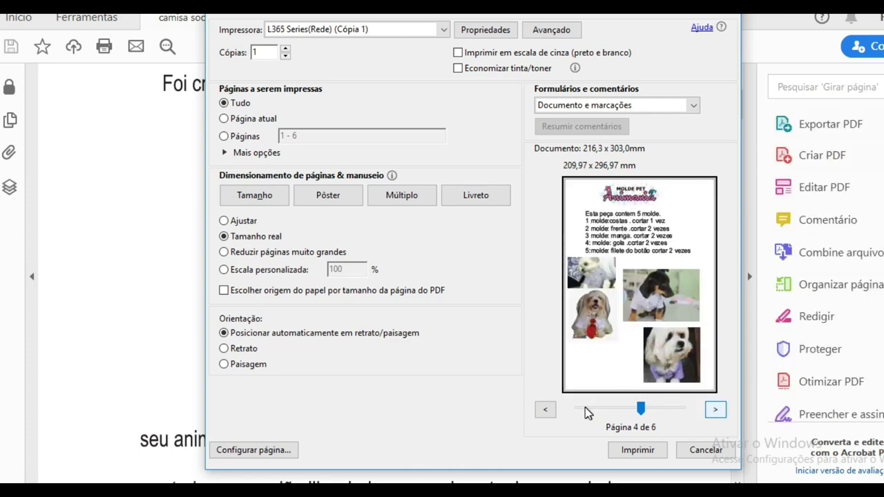
left_click(545, 410)
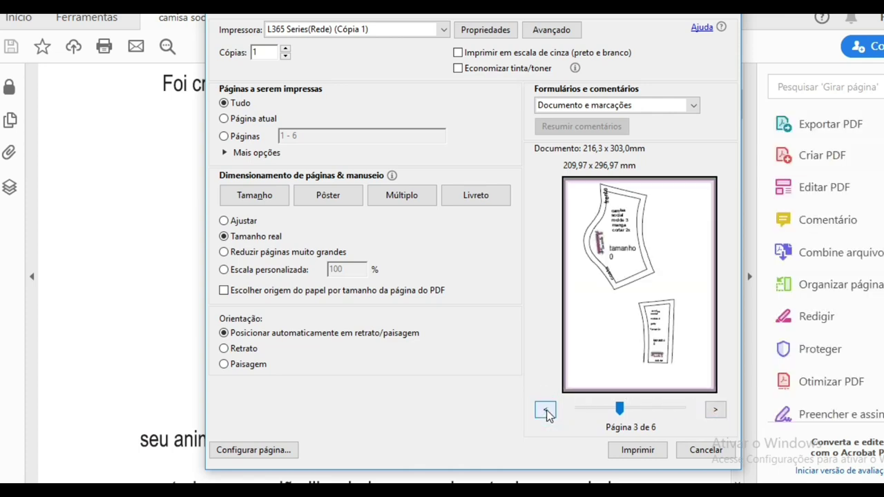
left_click(544, 410)
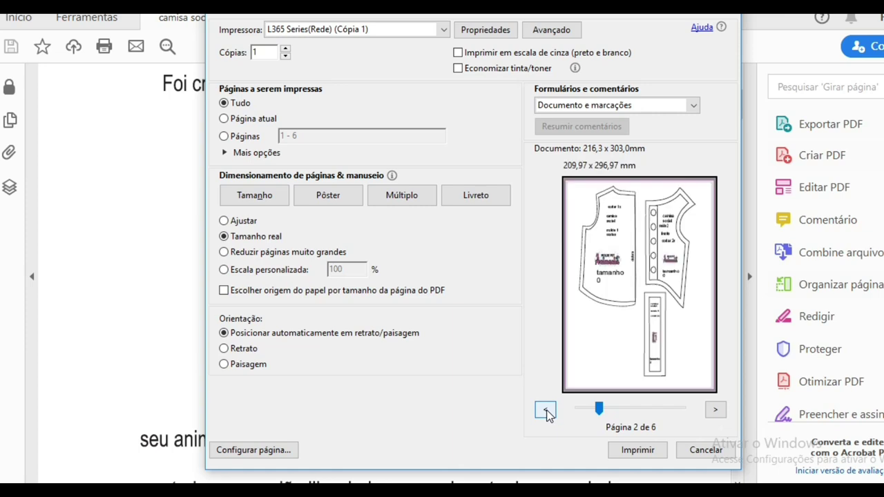
Step: Restrict the size 0 print range to pages 2-3
left_click(223, 137)
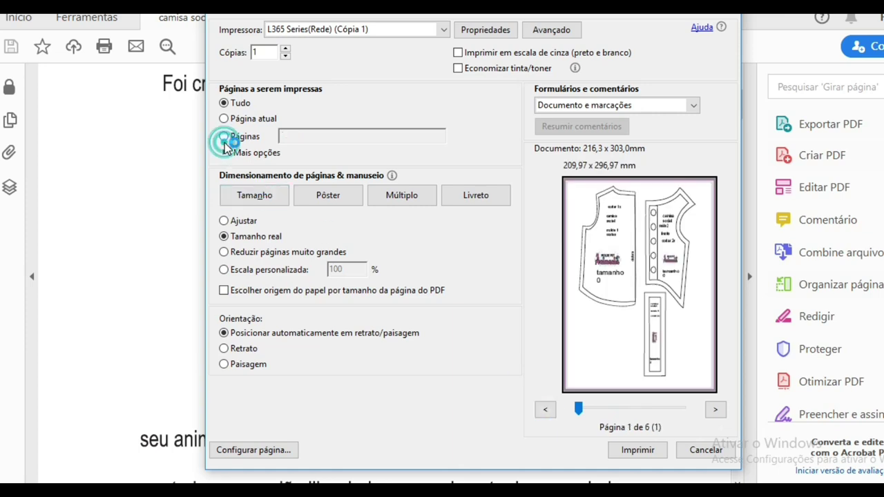
left_click(309, 135)
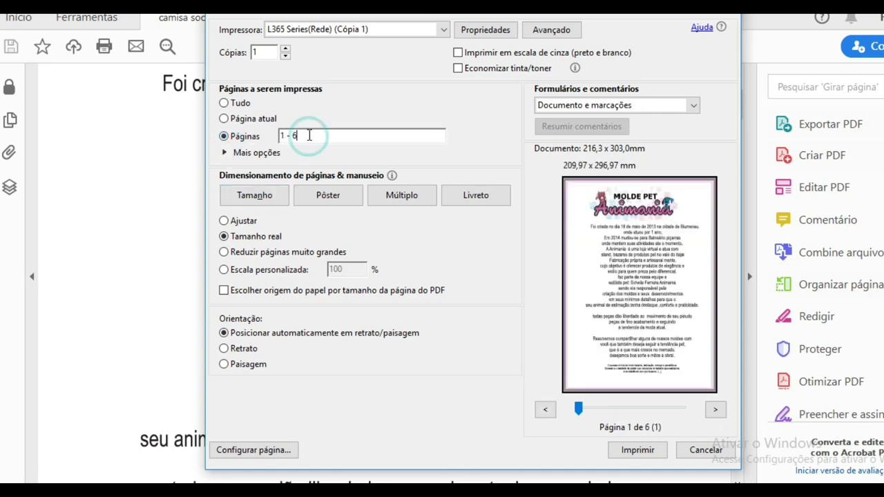
left_click_drag(309, 135, 235, 140)
type("2")
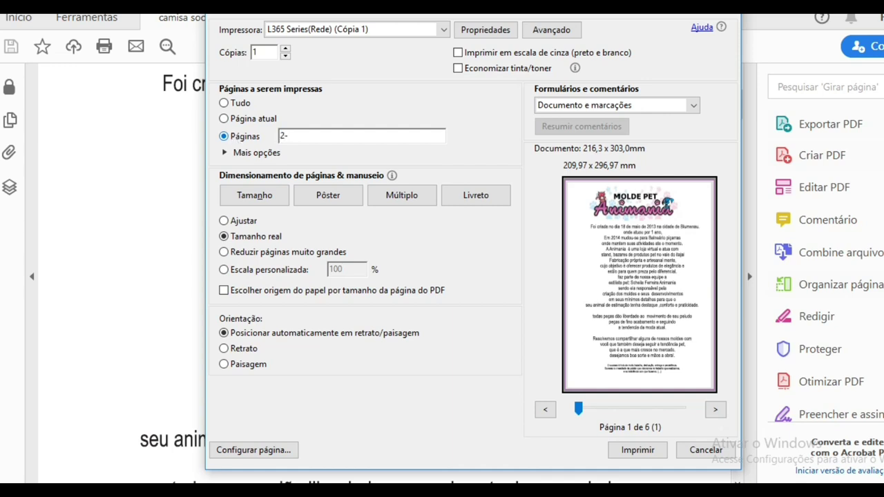
type("-3")
left_click(271, 53)
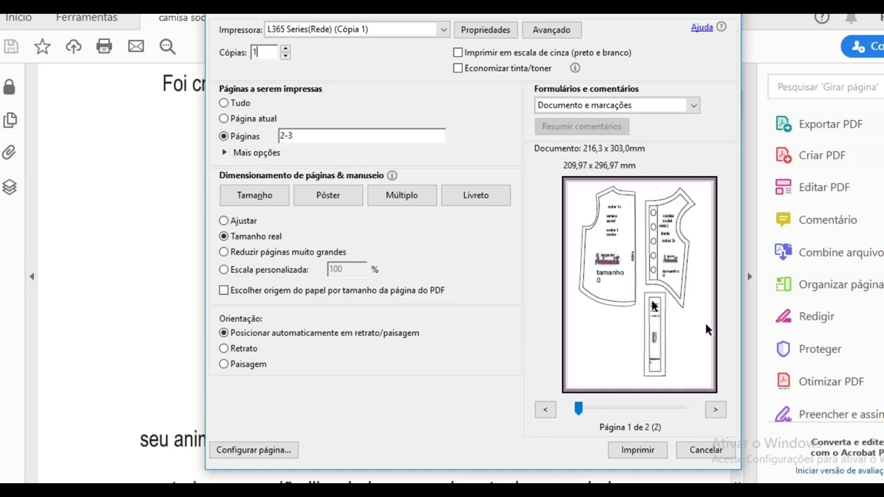
Step: Check both selected pages of the size 0 pattern in the print preview and leave the print settings without printing
left_click(716, 411)
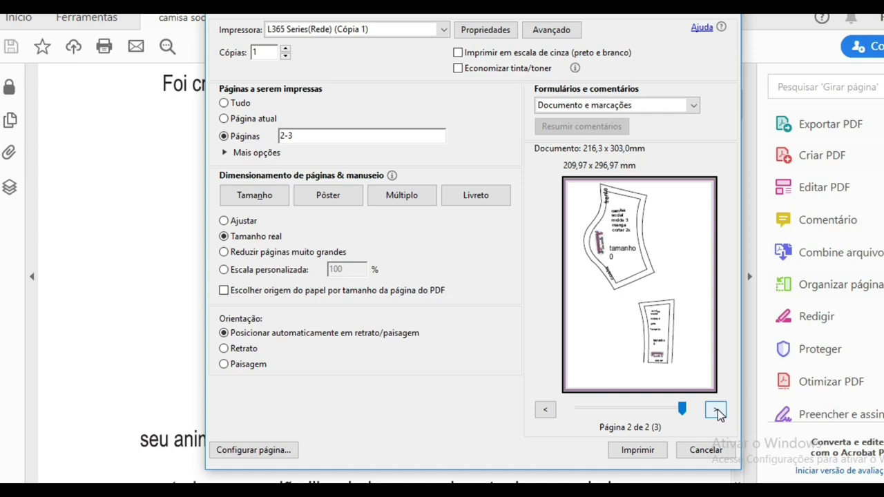
left_click(545, 411)
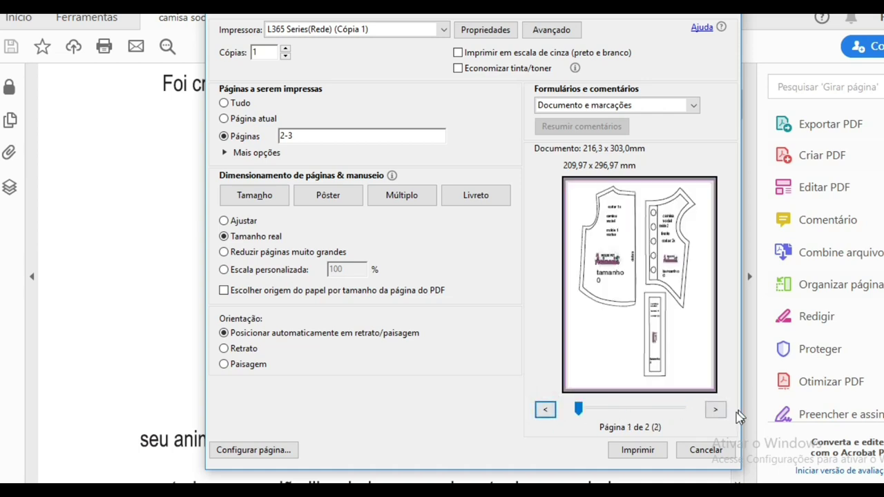
left_click(715, 411)
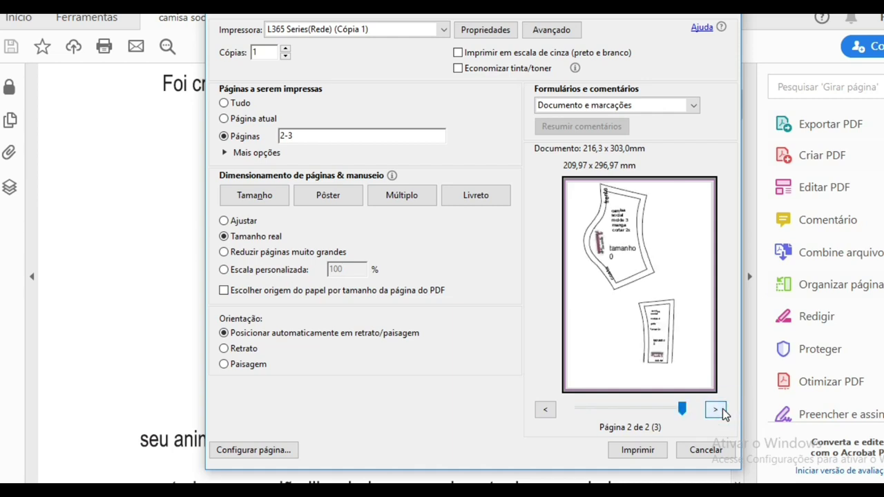
left_click(545, 411)
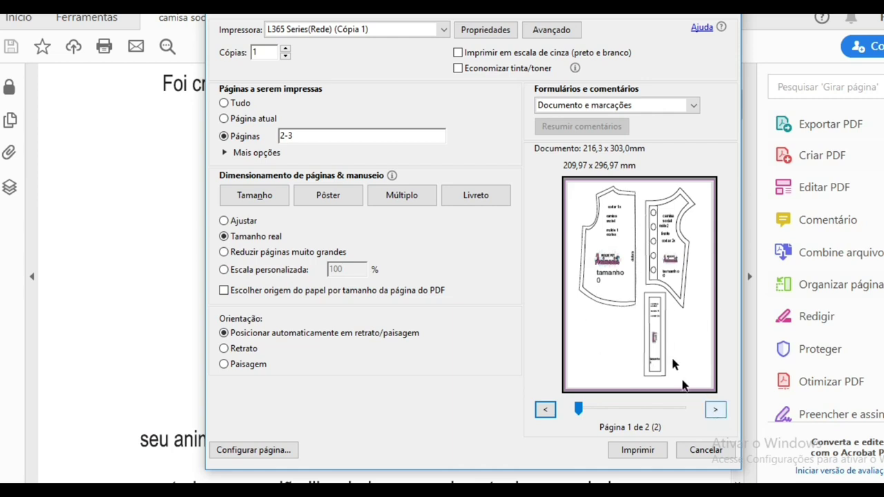
left_click(717, 412)
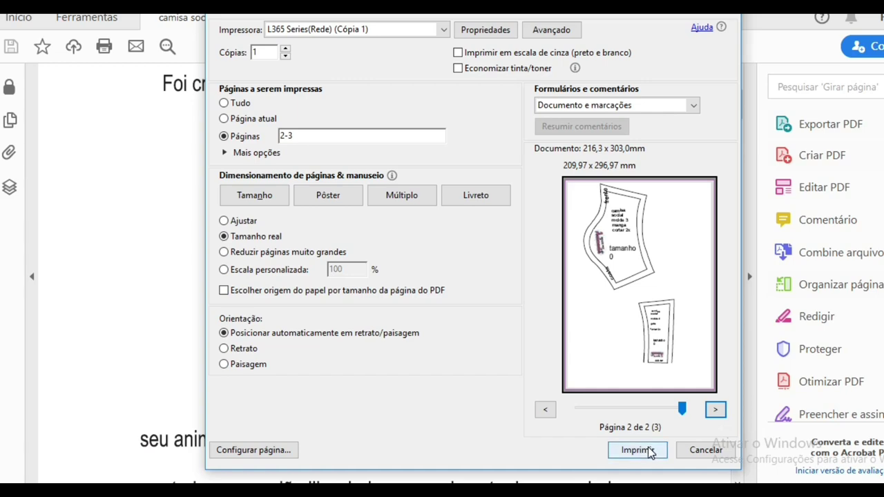
left_click(724, 10)
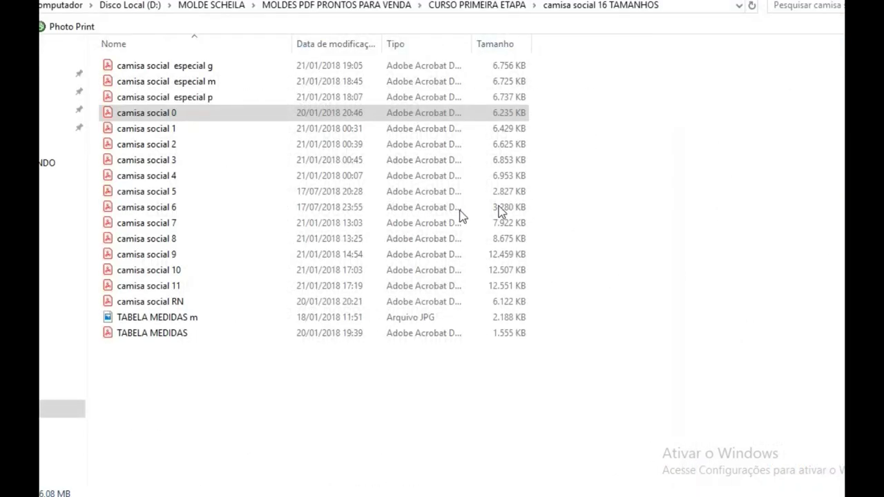
Step: Open the camisa social 1 PDF from the pattern folder and set its print scaling to Tamanho real
left_click(171, 131)
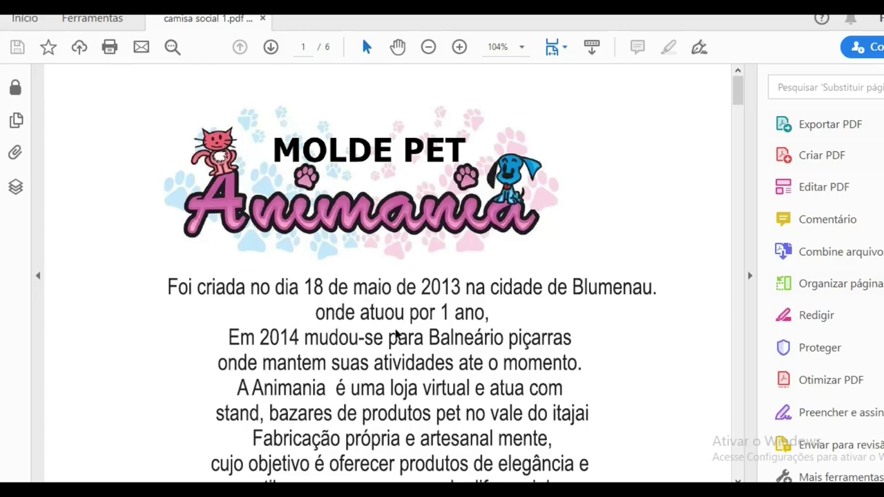
left_click(111, 49)
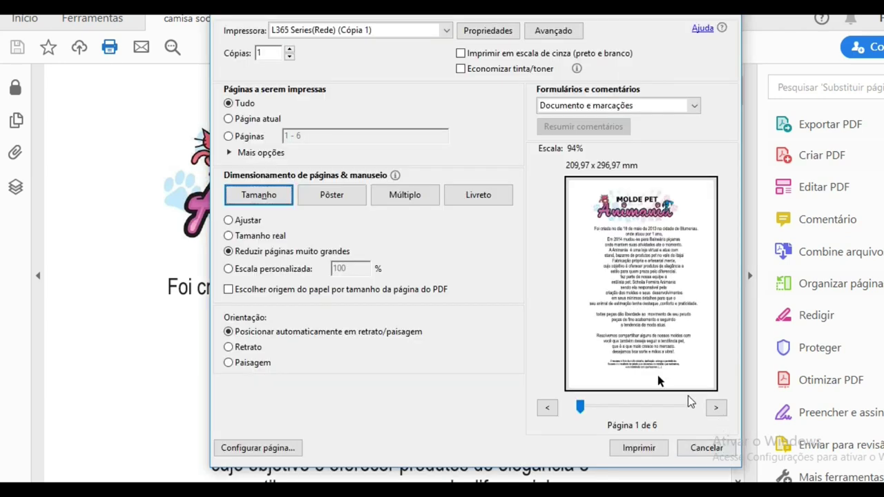
left_click(238, 238)
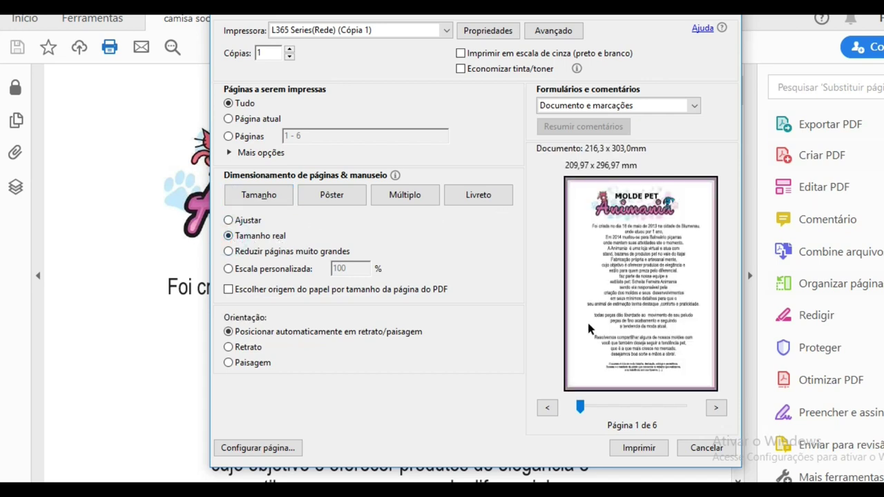
Step: Preview pages 2 and 3 of the size 1 pattern to locate its pieces
left_click(715, 411)
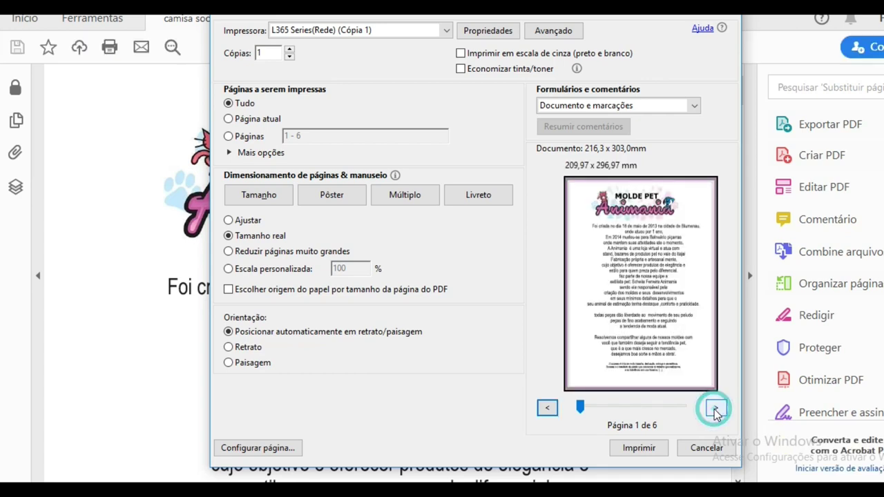
left_click(715, 411)
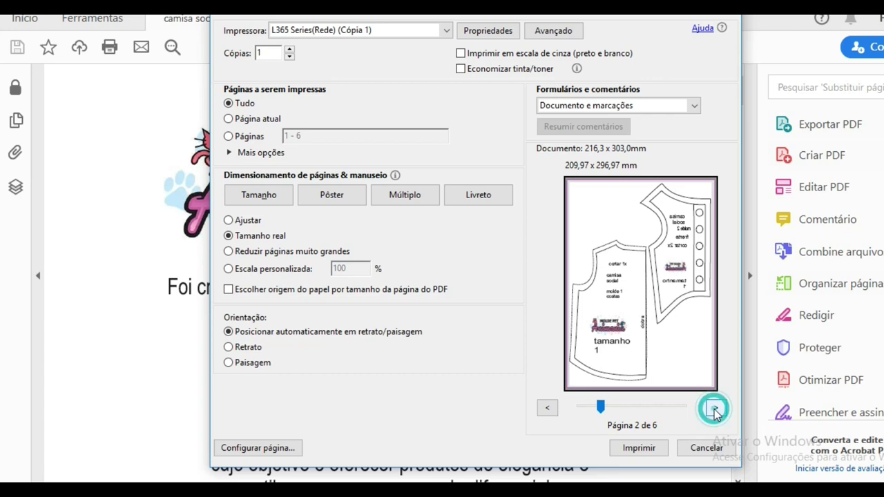
left_click(715, 410)
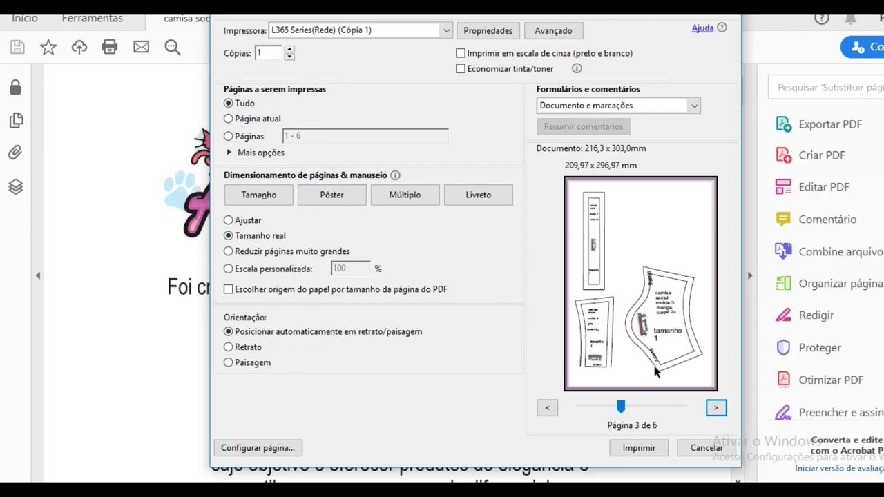
left_click(547, 408)
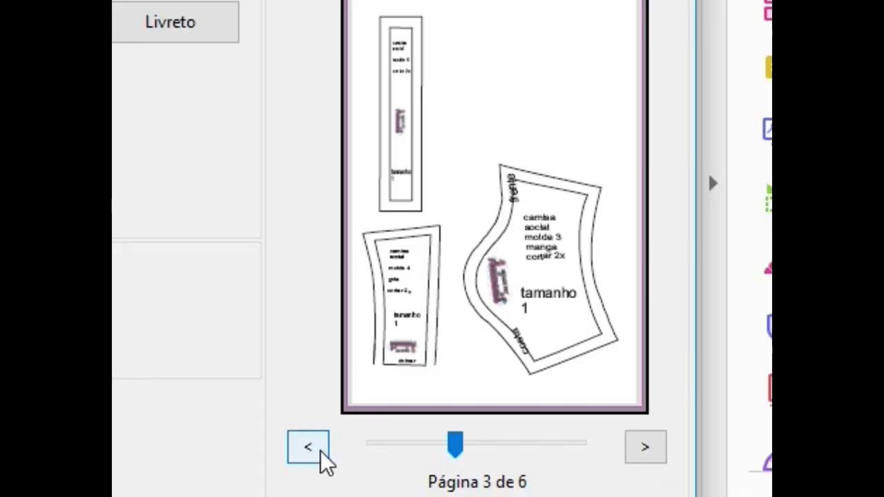
left_click(547, 408)
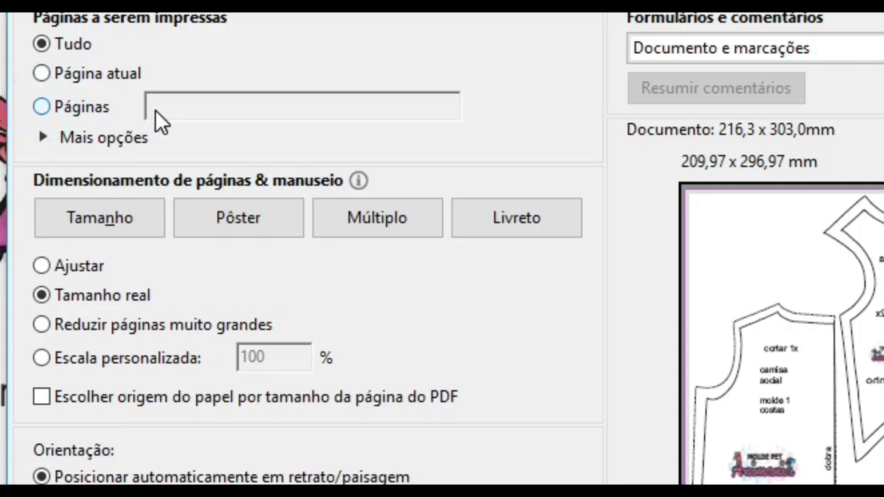
Step: Restrict the size 1 print range to pages 2-3, check the preview and leave the print settings without printing
left_click(164, 109)
left_click_drag(177, 105, 112, 105)
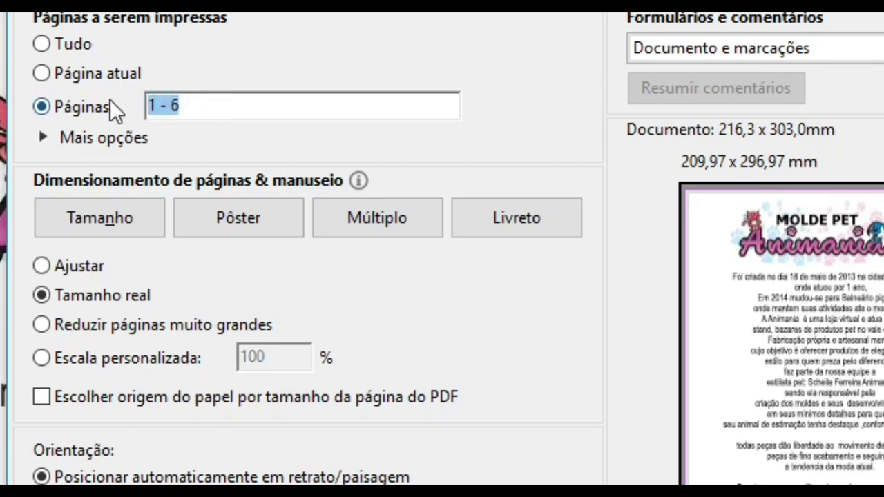
type("2-3")
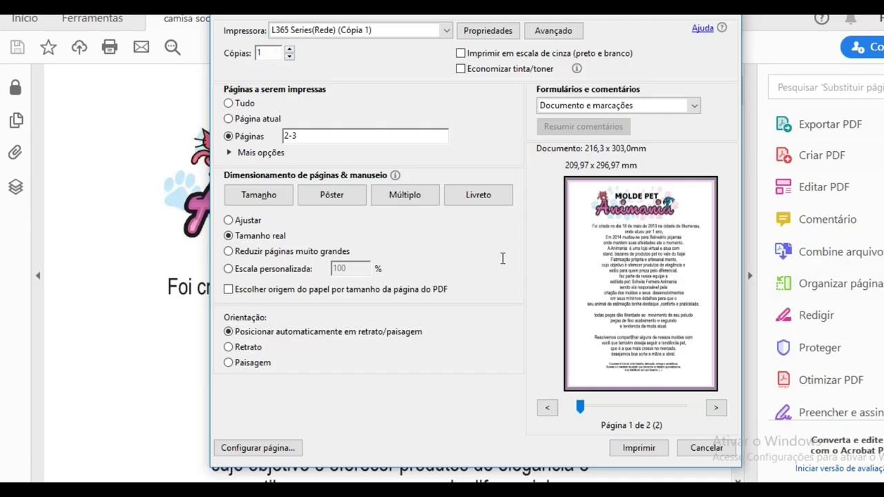
left_click(716, 408)
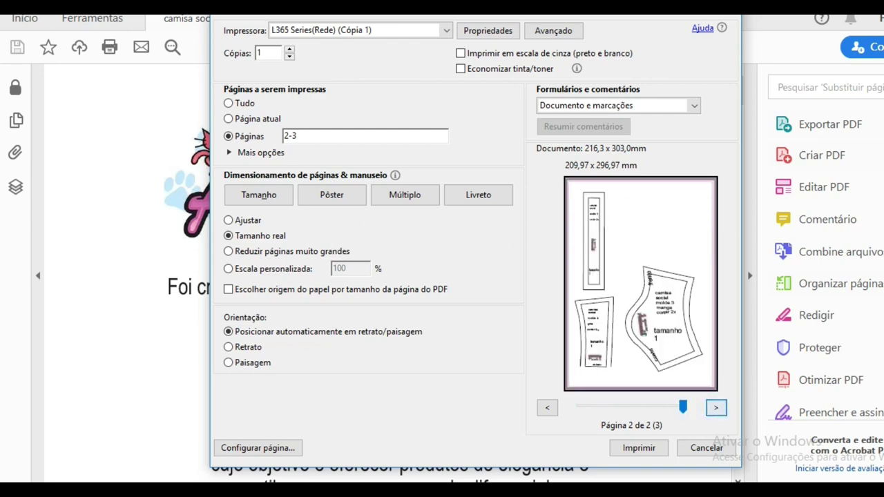
left_click(733, 16)
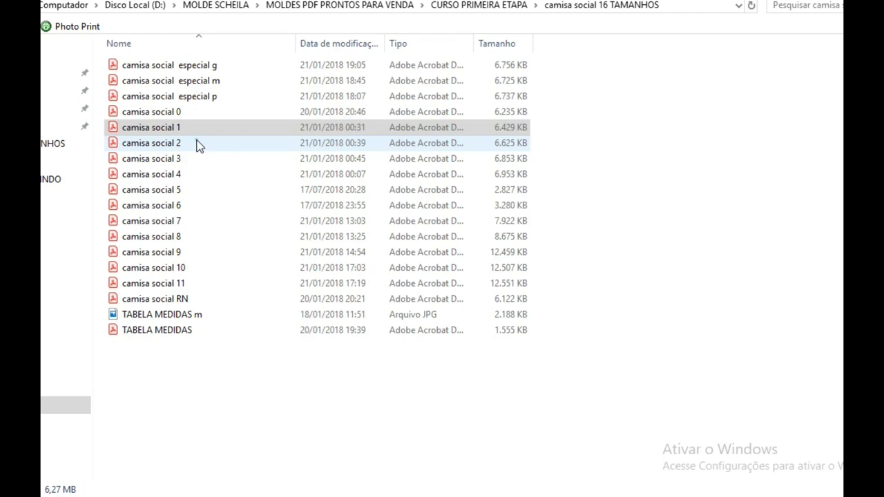
Step: Open the camisa social 2 PDF from the pattern folder and set its print scaling to Tamanho real
double_click(198, 145)
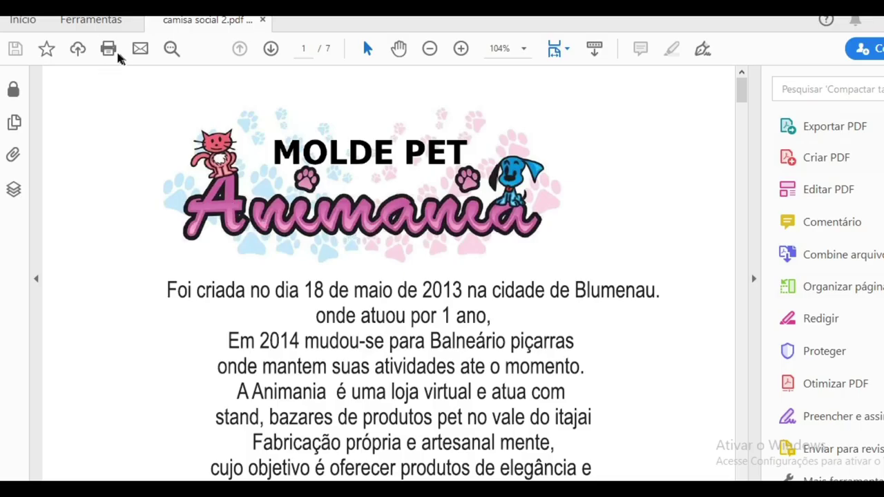
left_click(109, 52)
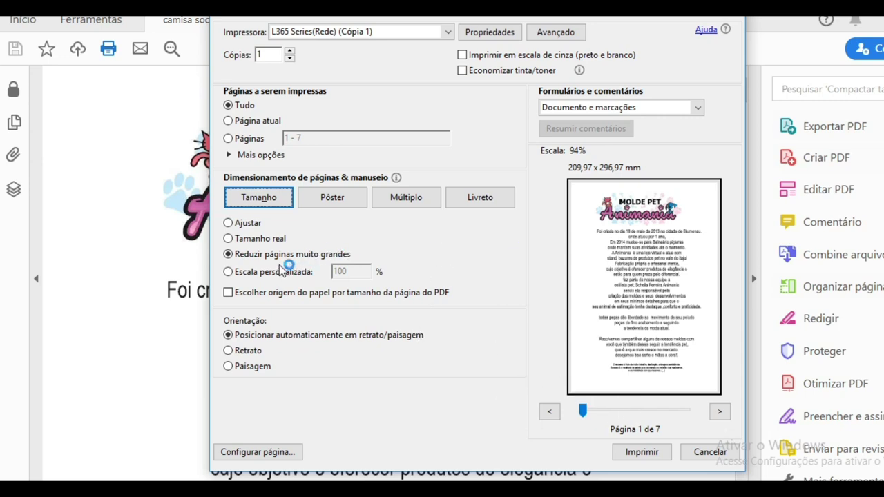
left_click(229, 240)
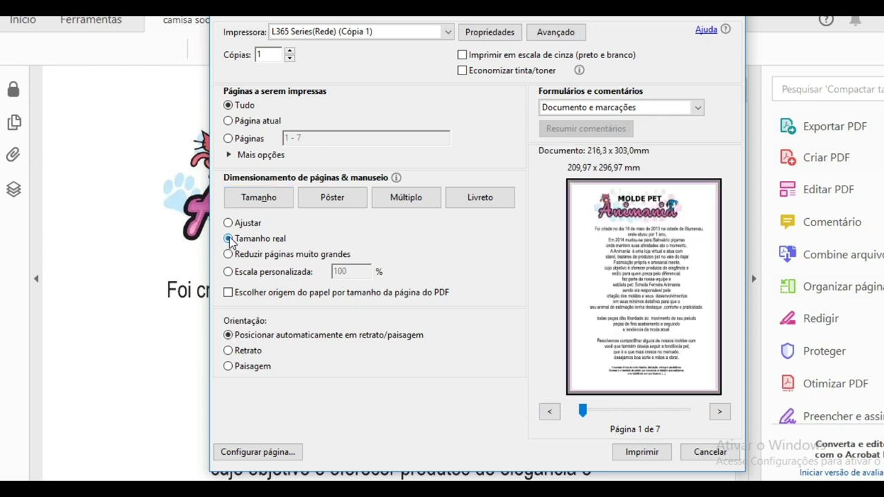
Step: Page back and forth through pages 2 to 4 of the size 2 print preview to examine which pattern pieces each contains
left_click(718, 412)
left_click(718, 412)
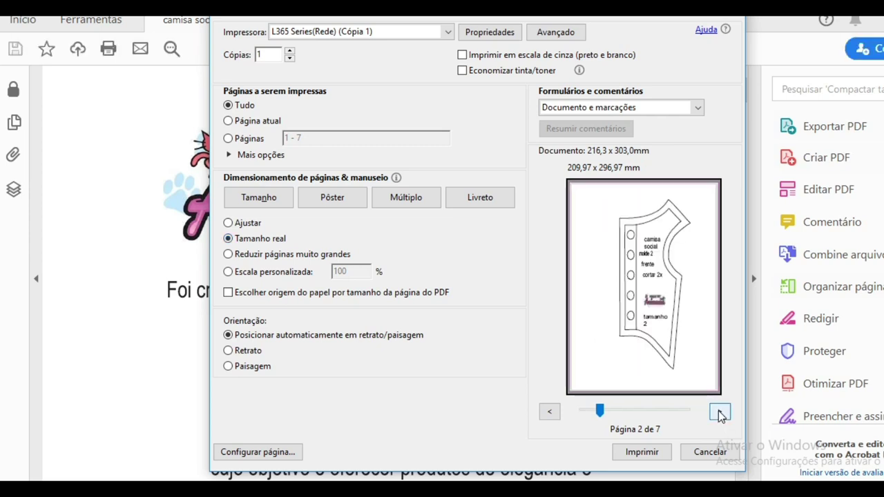
left_click(718, 413)
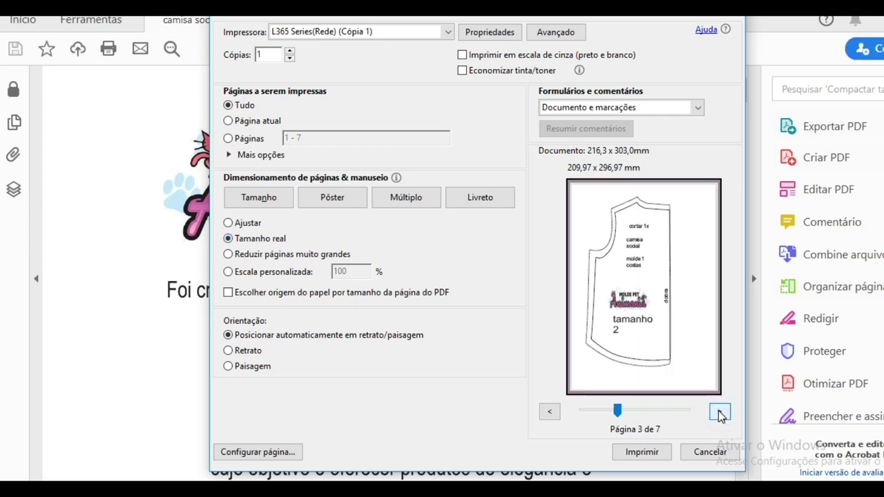
left_click(719, 413)
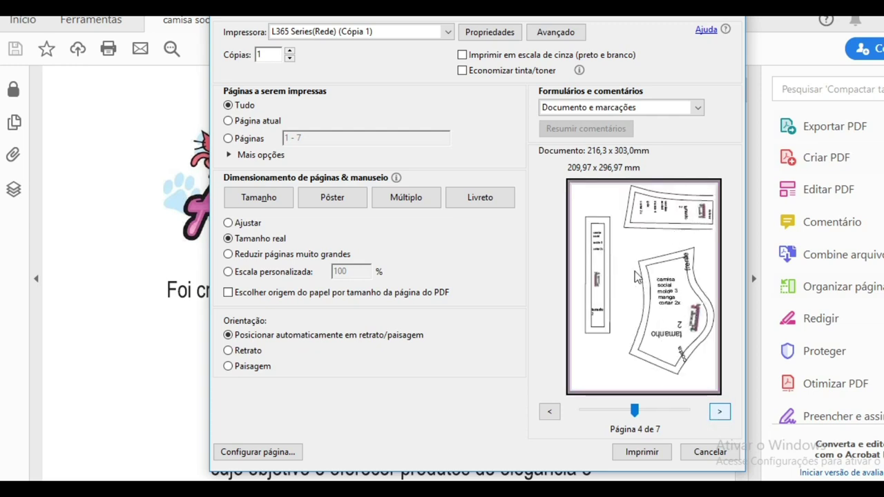
left_click(545, 412)
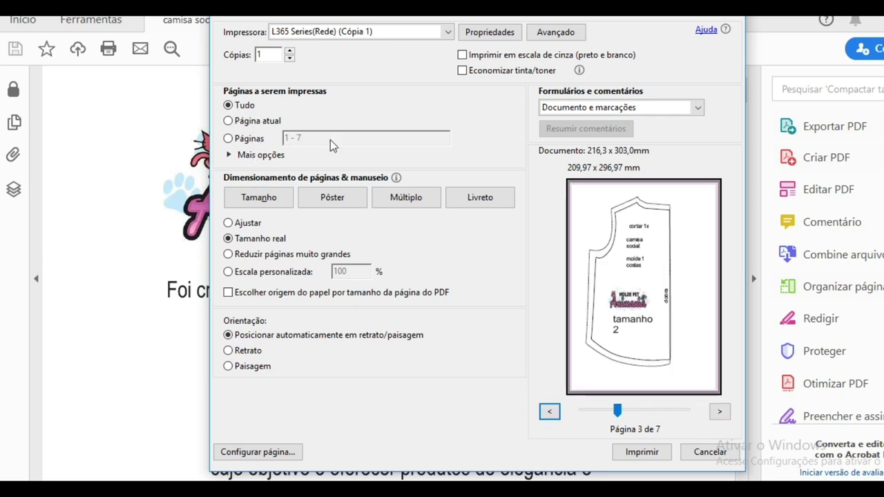
left_click(547, 412)
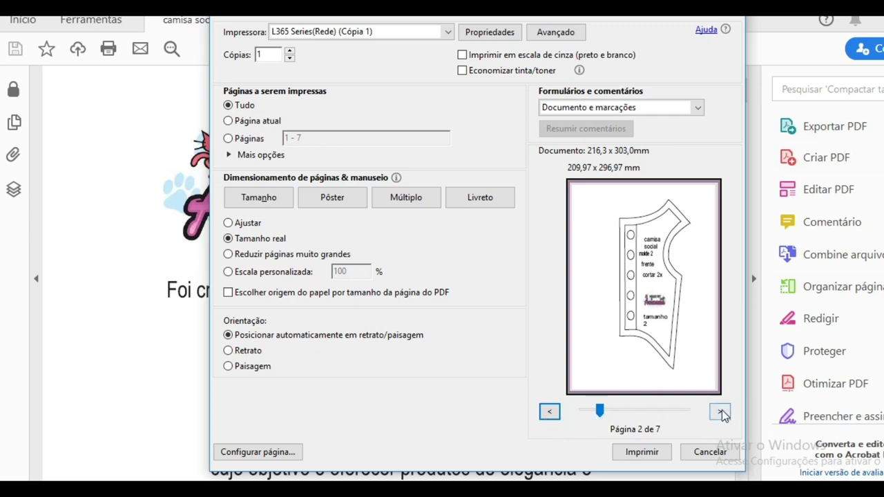
left_click(721, 413)
left_click(721, 413)
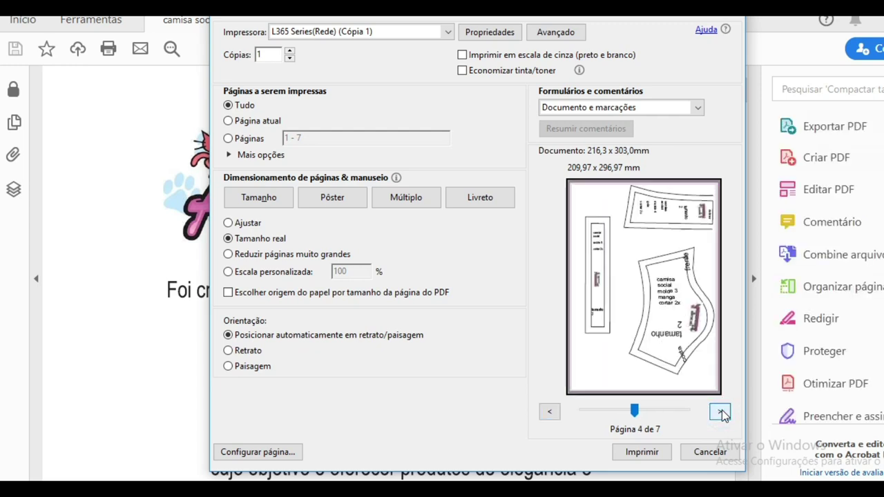
Step: Check page 5 of the size 2 preview for pattern pieces and restrict the print range to pages 2,3,4
left_click(721, 412)
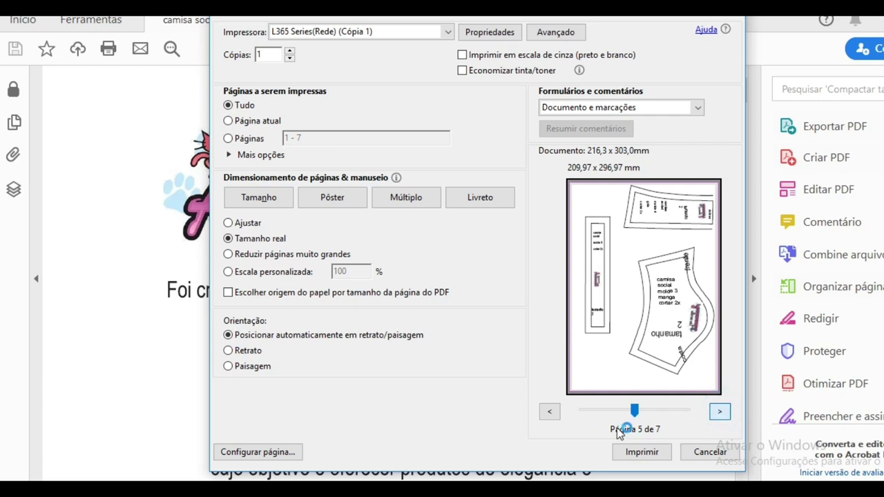
left_click(549, 411)
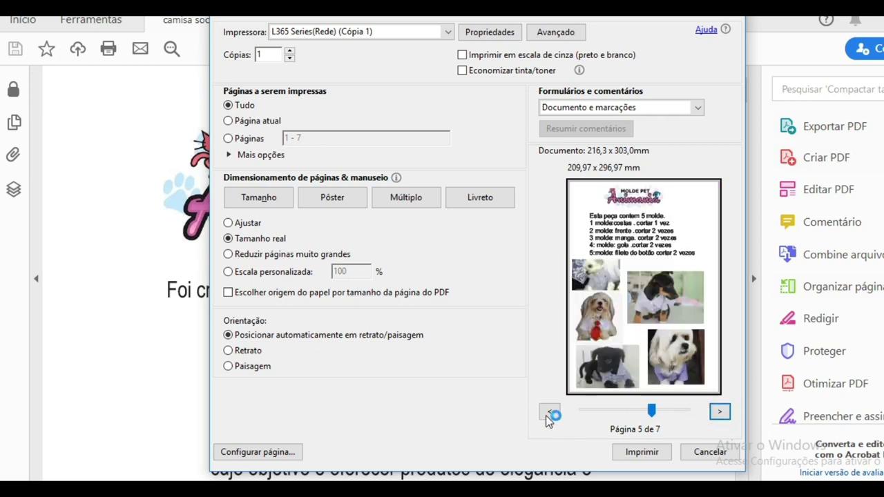
left_click(228, 138)
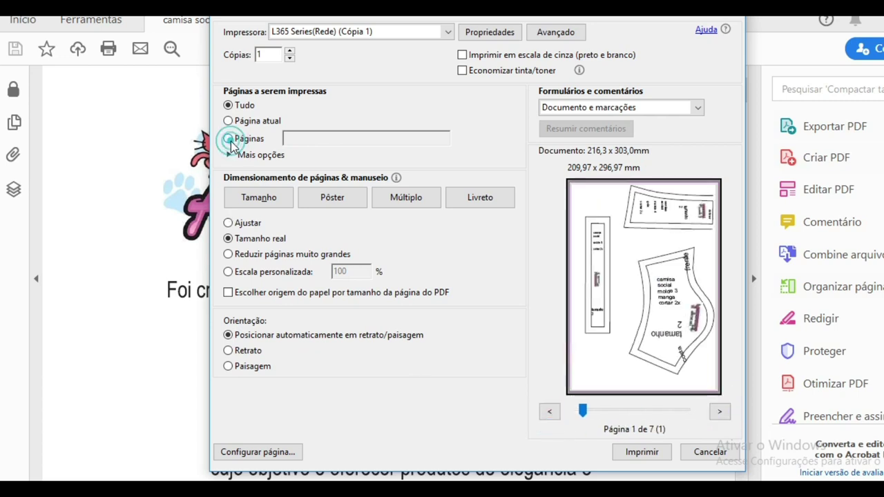
left_click(284, 138)
left_click(297, 138)
double_click(301, 138)
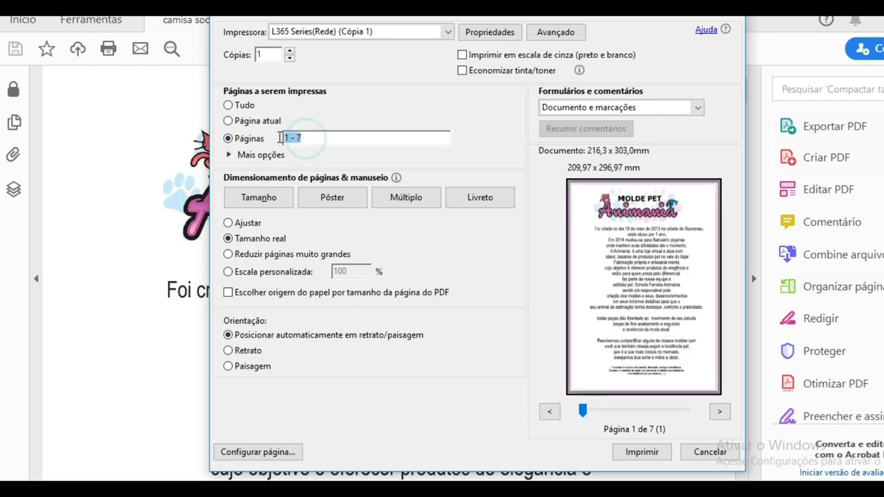
type("2")
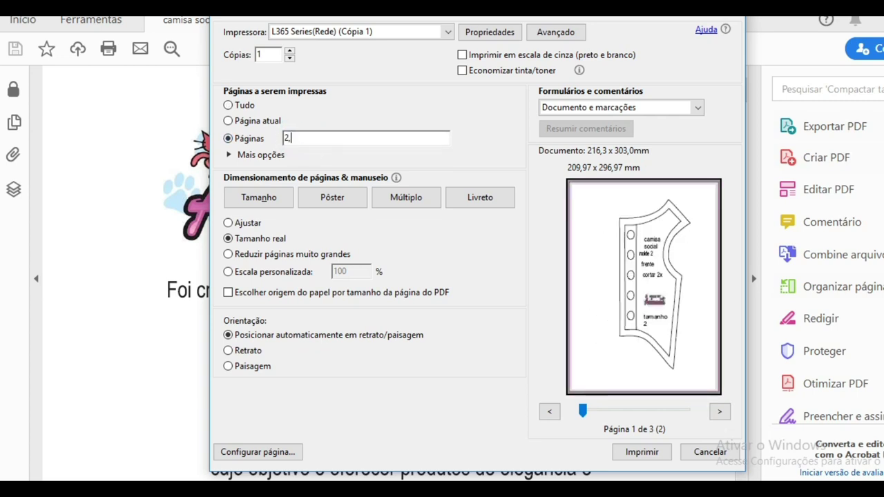
type(",3,4")
left_click(279, 57)
left_click(321, 133)
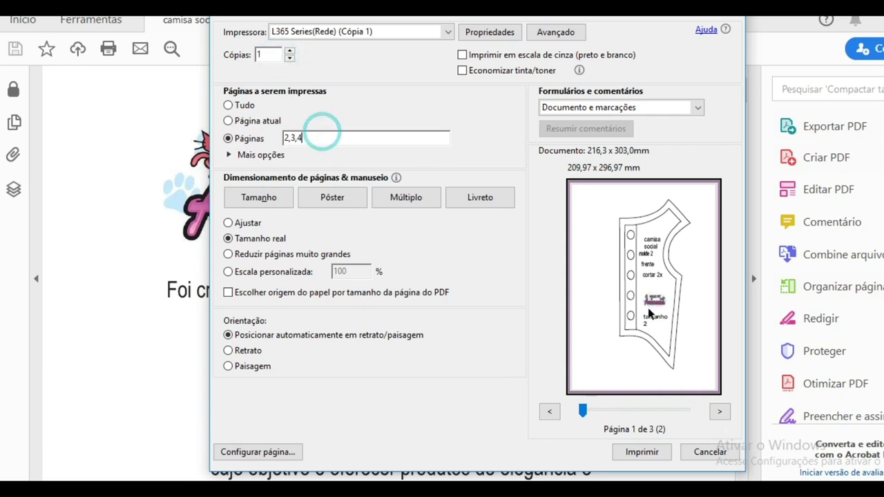
Step: Page through the restricted size 2 preview to check its pieces and leave the print settings without printing
left_click(720, 412)
left_click(719, 413)
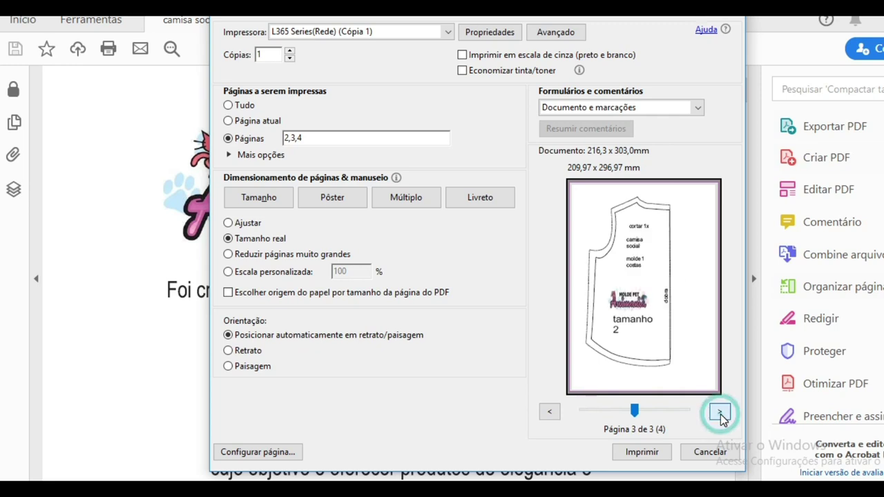
left_click(720, 414)
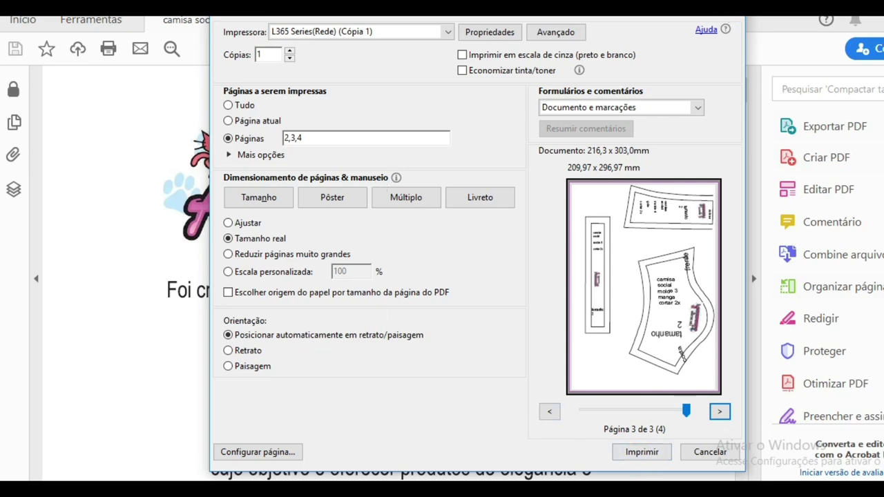
key("Escape")
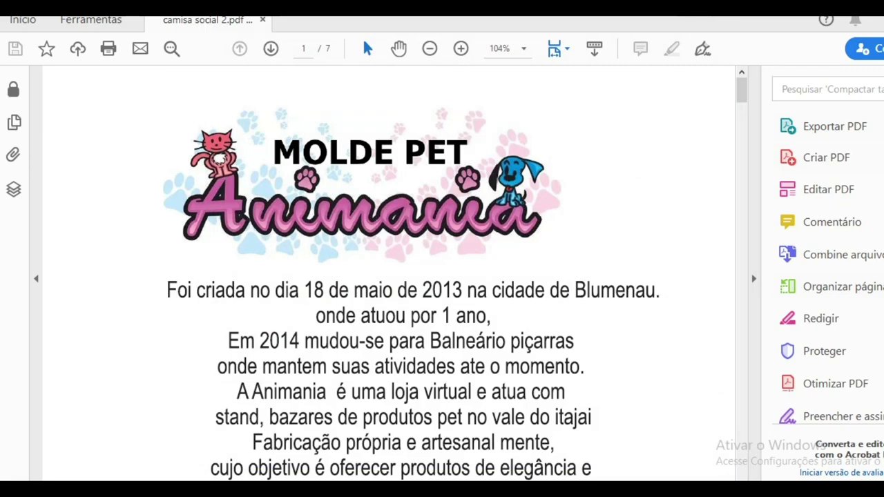
Step: Open the camisa social 3 PDF from the pattern folder and set its print scaling to Tamanho real
key("alt+Tab")
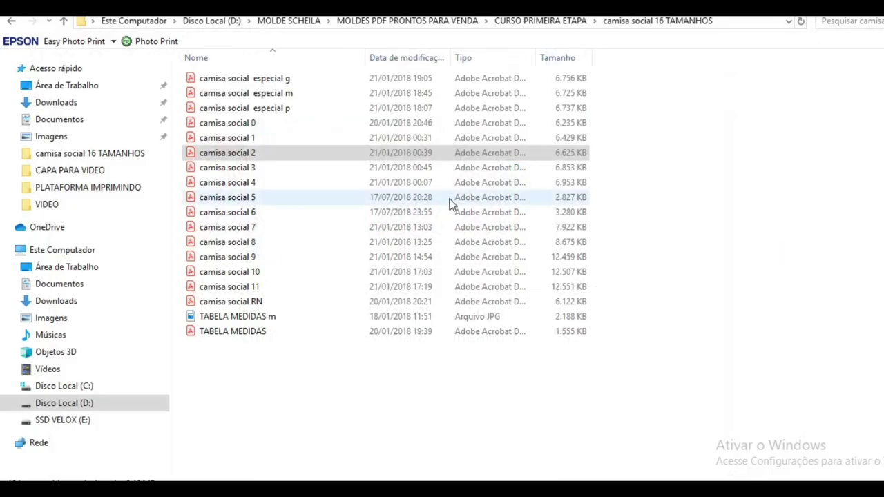
double_click(243, 172)
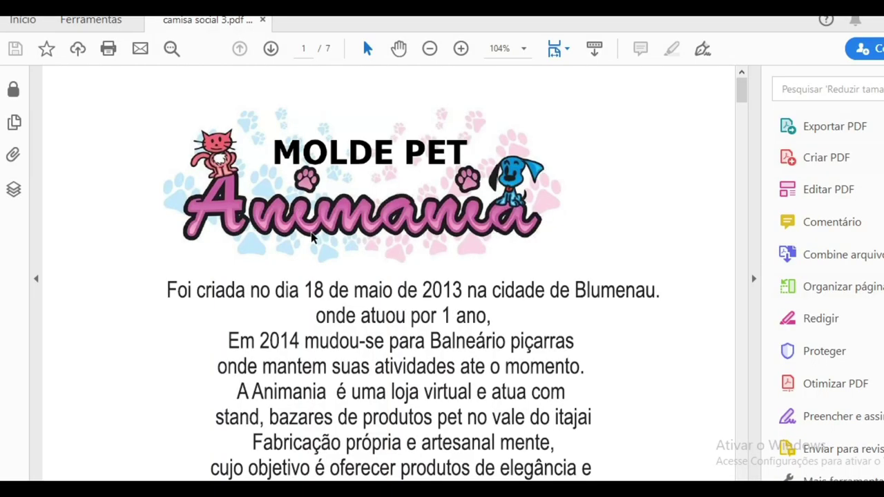
left_click(107, 49)
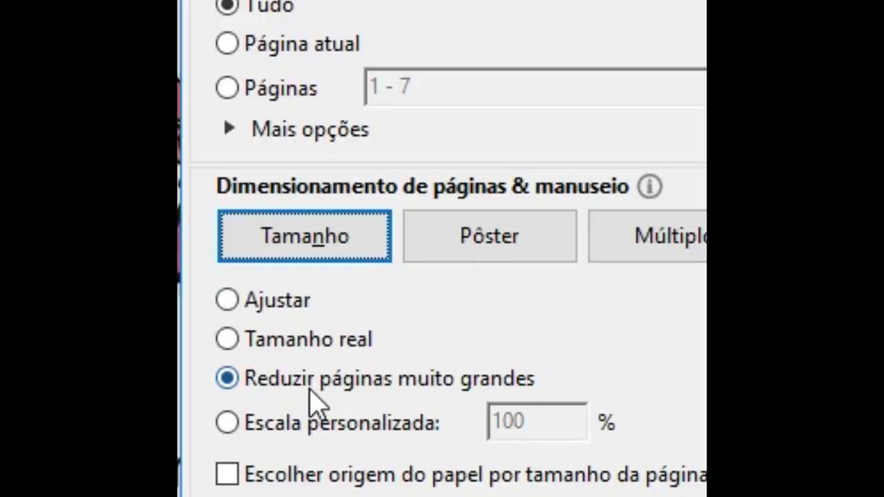
left_click(232, 340)
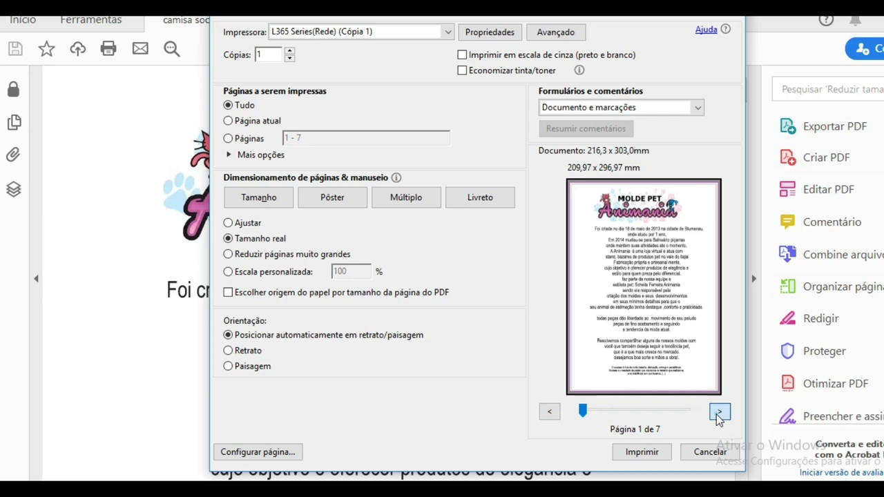
Step: Page forward to page 5 of the size 3 print preview and back to page 1 to identify which pages contain pattern pieces
left_click(718, 413)
left_click(718, 413)
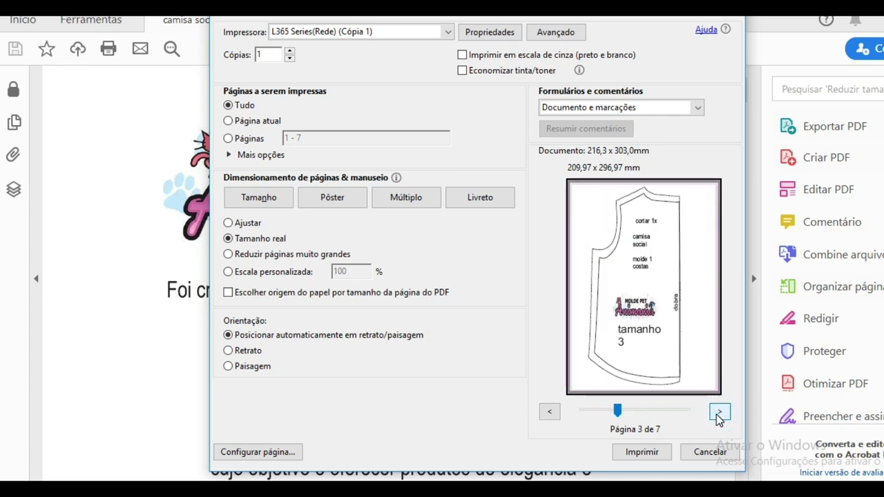
left_click(718, 413)
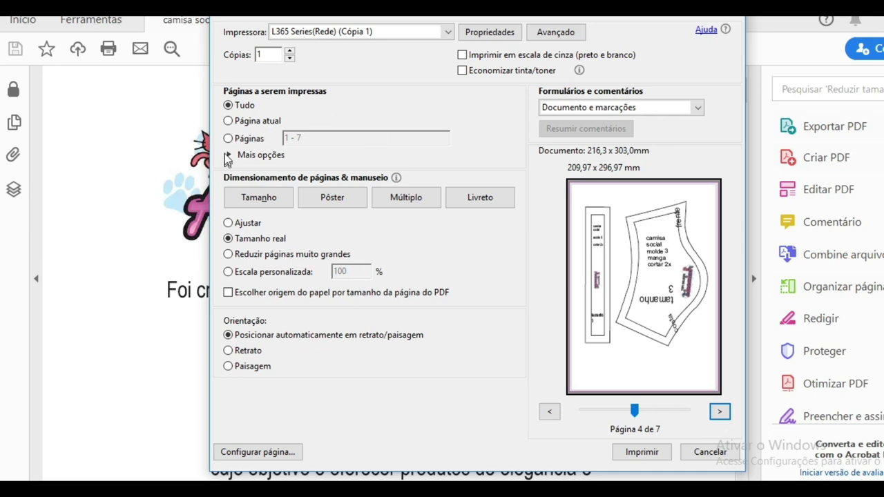
left_click(718, 413)
left_click(546, 412)
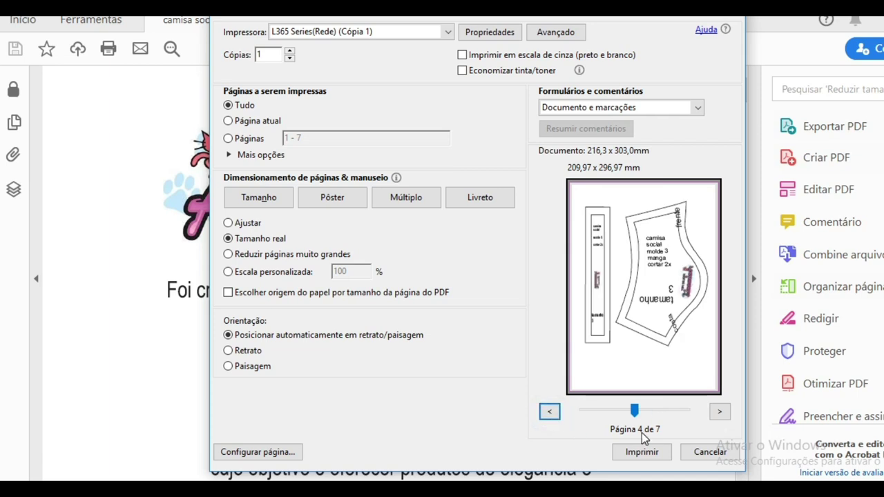
left_click(549, 413)
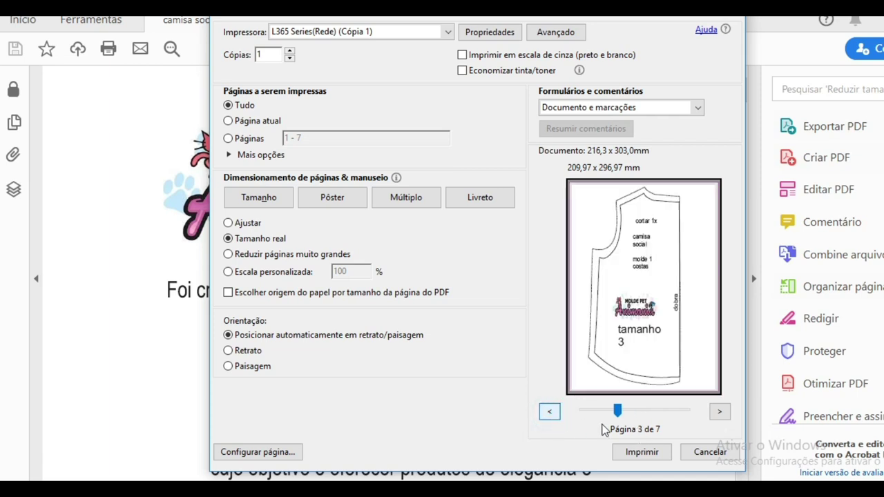
left_click(549, 412)
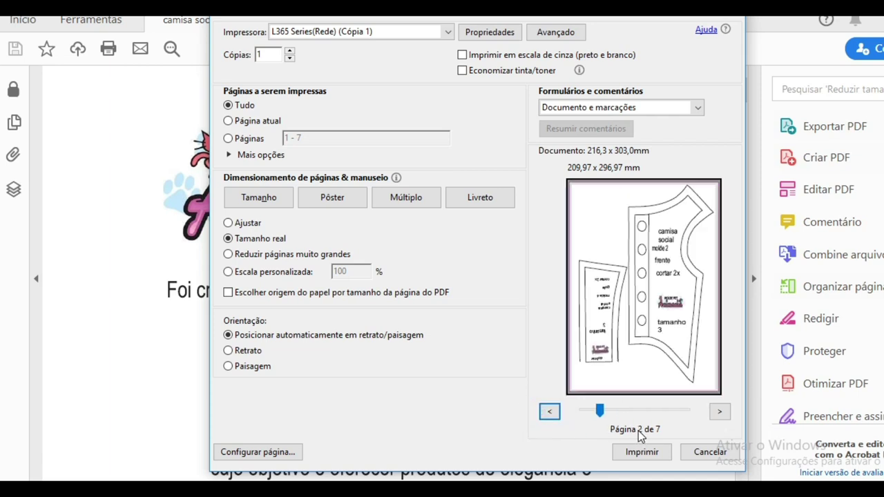
left_click(549, 412)
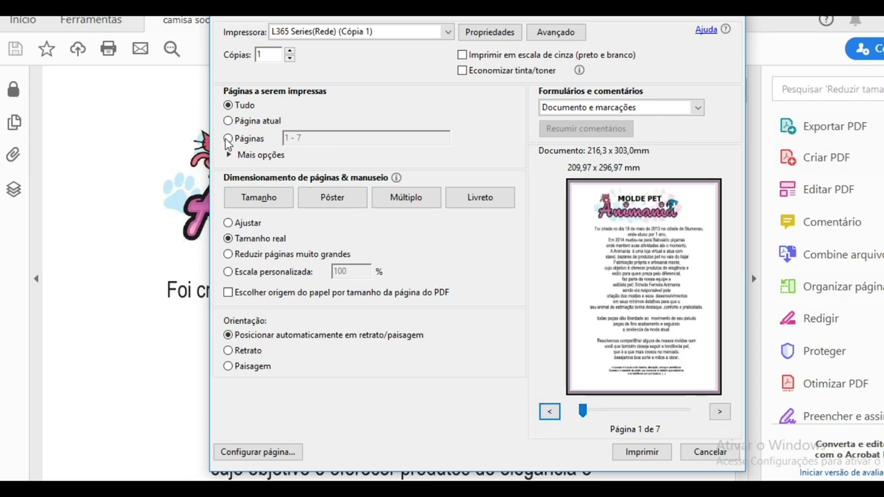
Step: Set the size 3 print range to pages 3,3,4 and page through the preview to check the selection
left_click(228, 139)
double_click(299, 137)
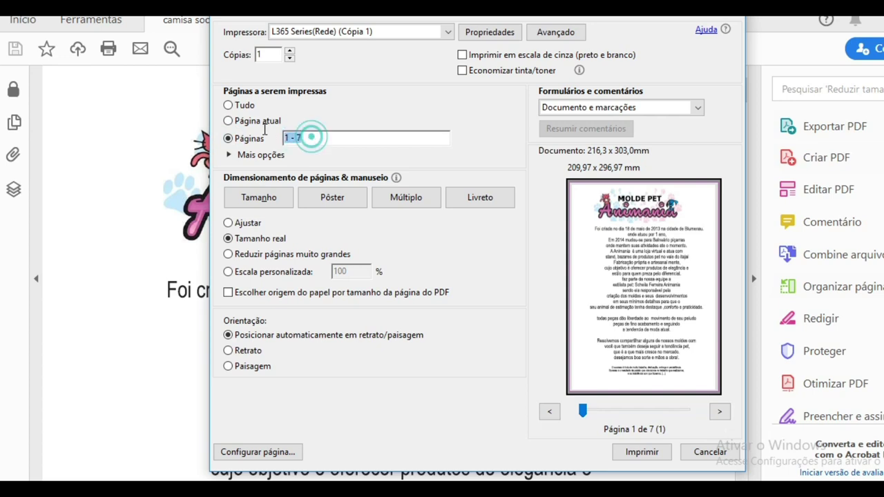
type("3,3,4")
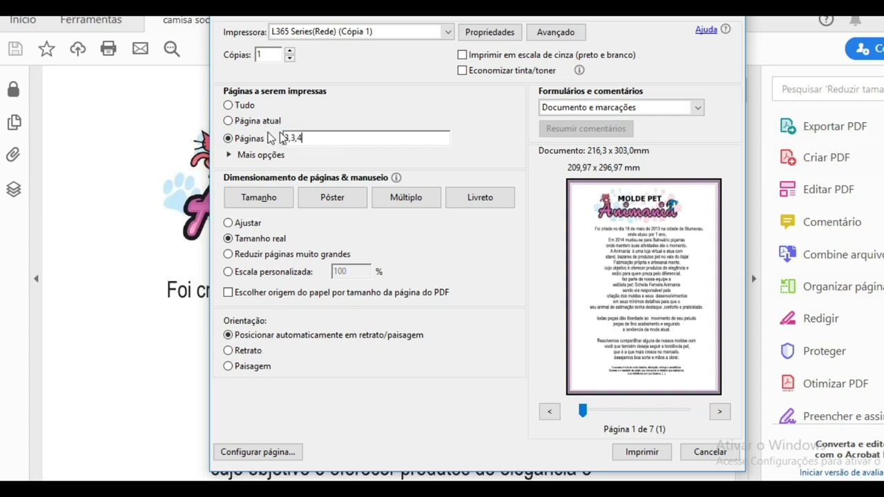
left_click(273, 55)
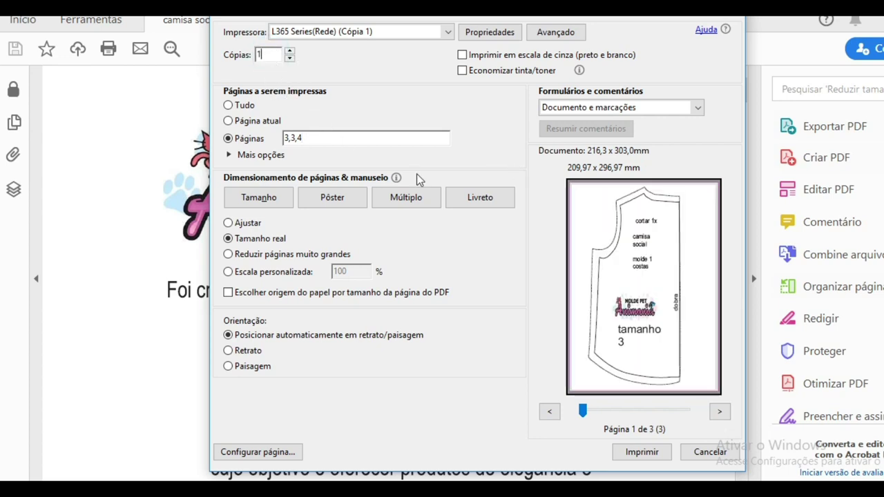
left_click(719, 413)
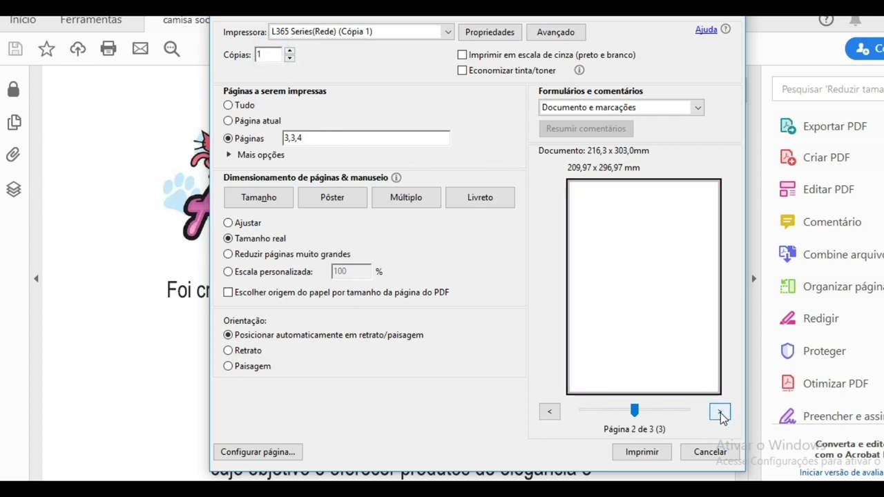
left_click(720, 413)
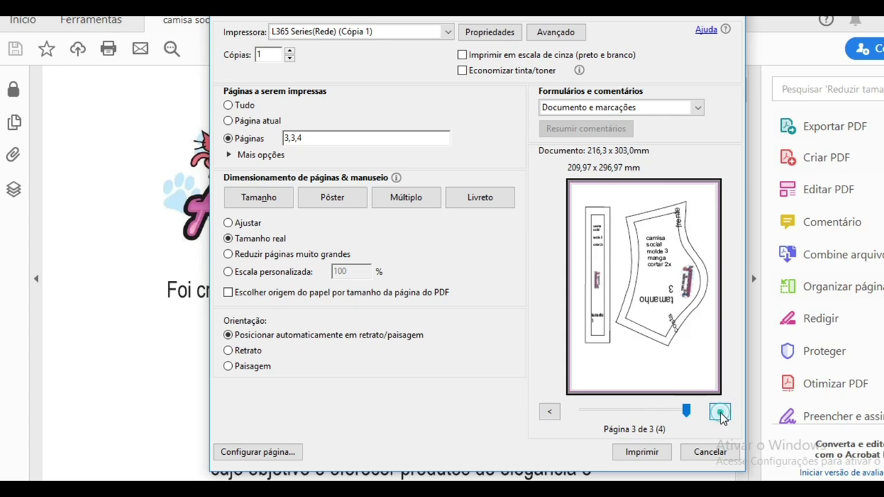
left_click(549, 412)
left_click(549, 413)
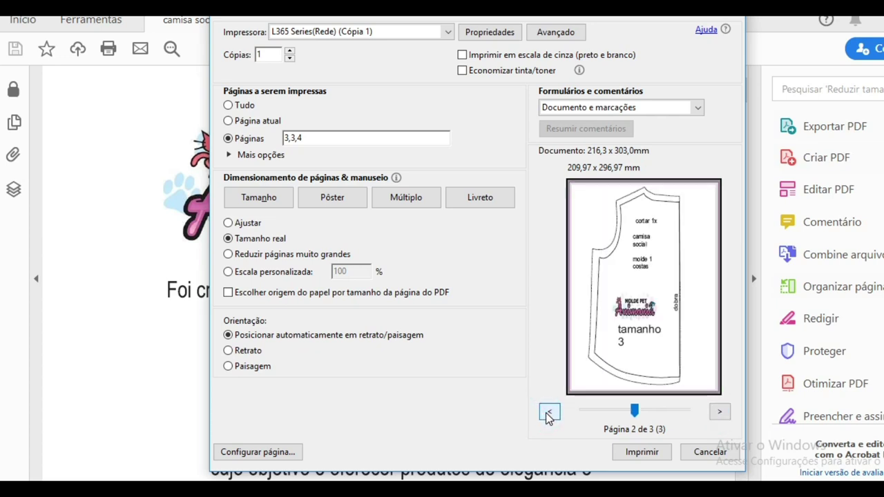
Step: Correct the size 3 print range to pages 2,3,4, check the preview and leave the print settings without printing
left_click(718, 412)
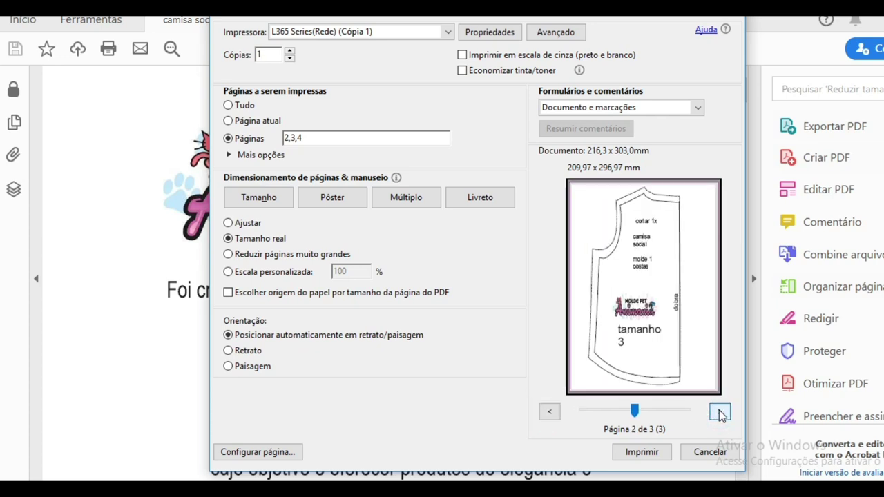
left_click(719, 412)
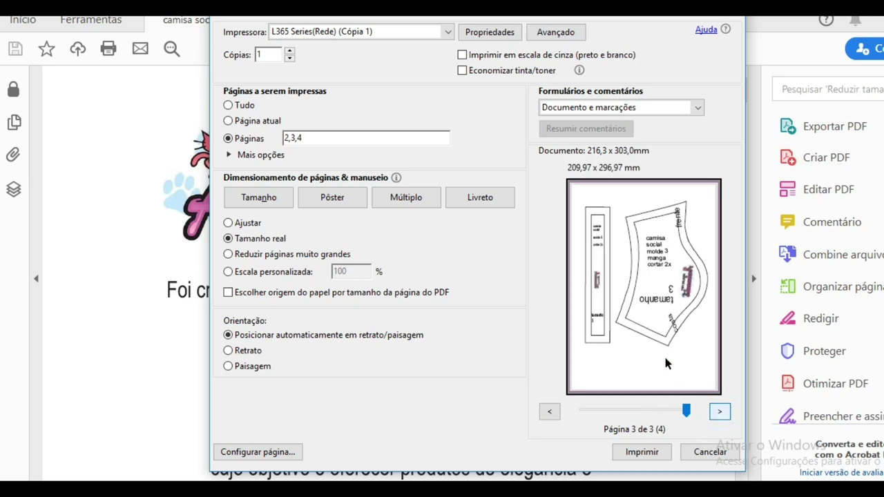
left_click(551, 412)
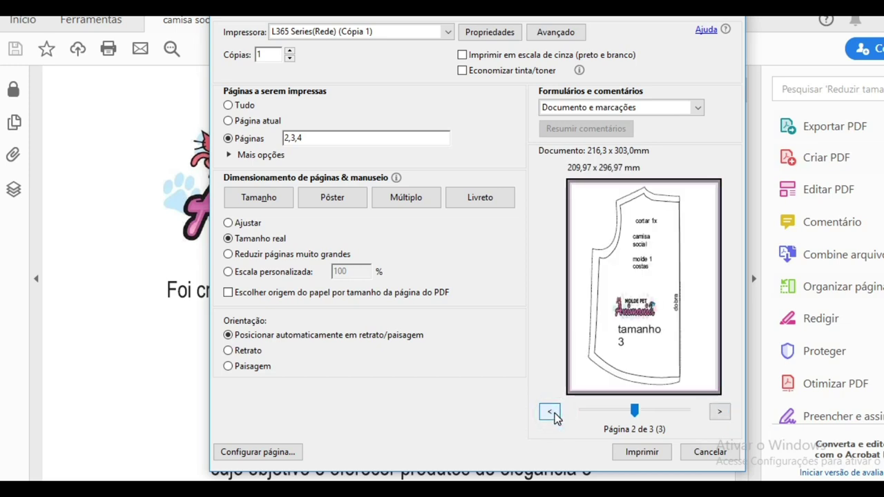
left_click(551, 412)
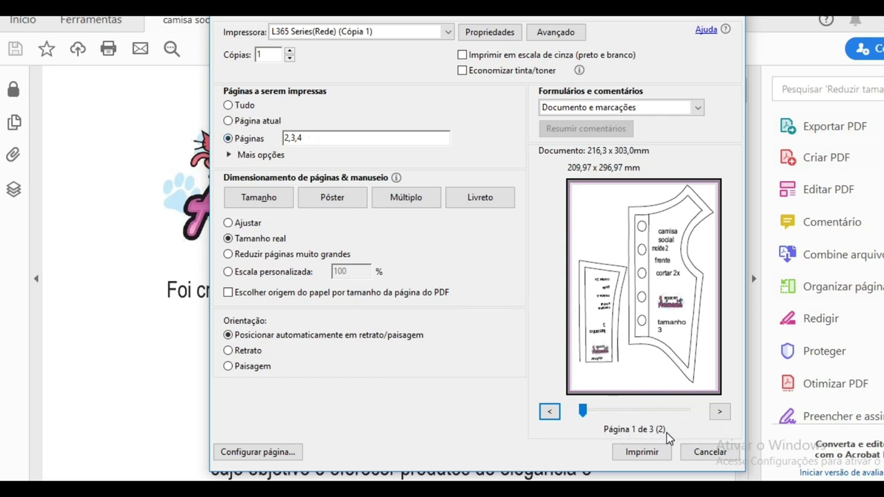
key("Escape")
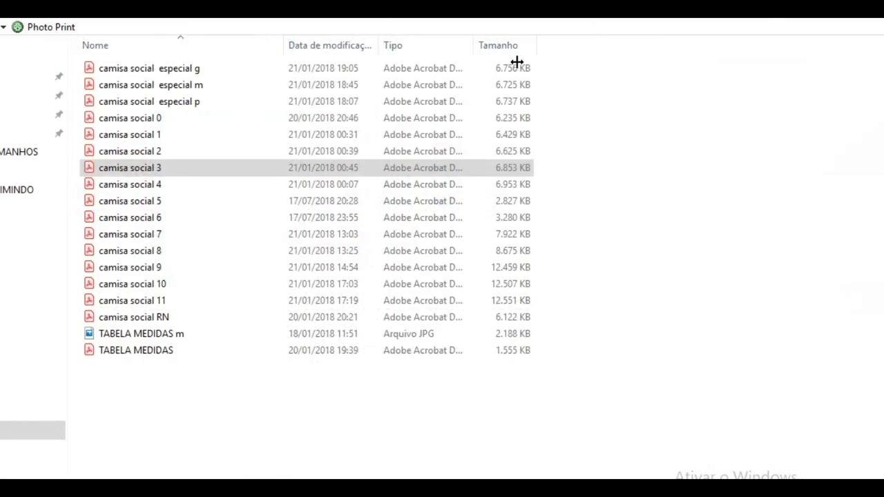
Step: Open the camisa social 4 PDF from the pattern folder and set its print scaling to Tamanho real
double_click(168, 192)
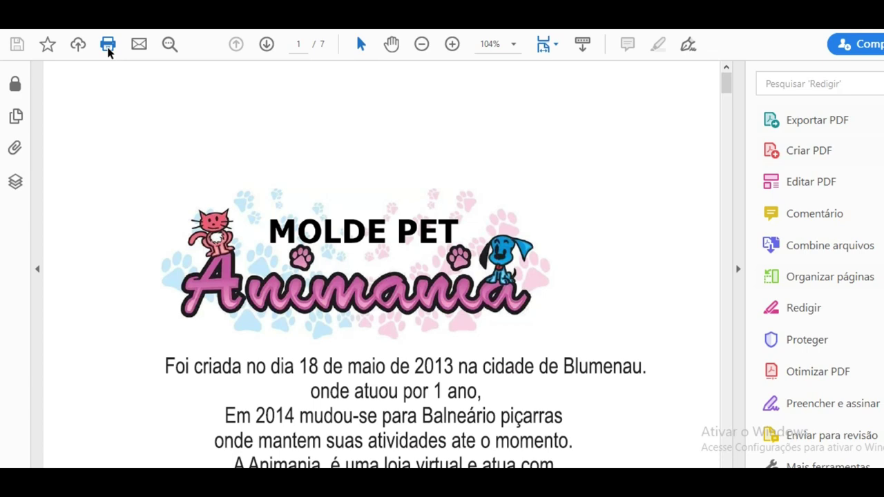
left_click(109, 47)
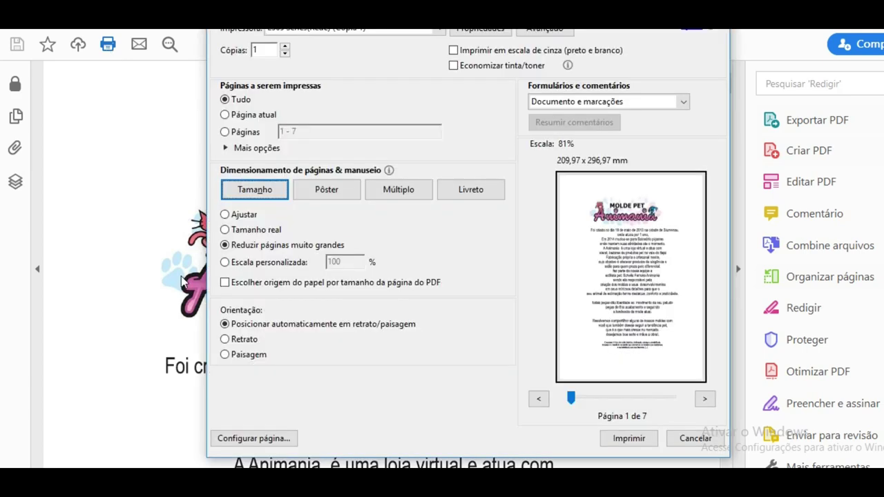
left_click(227, 233)
left_click(225, 233)
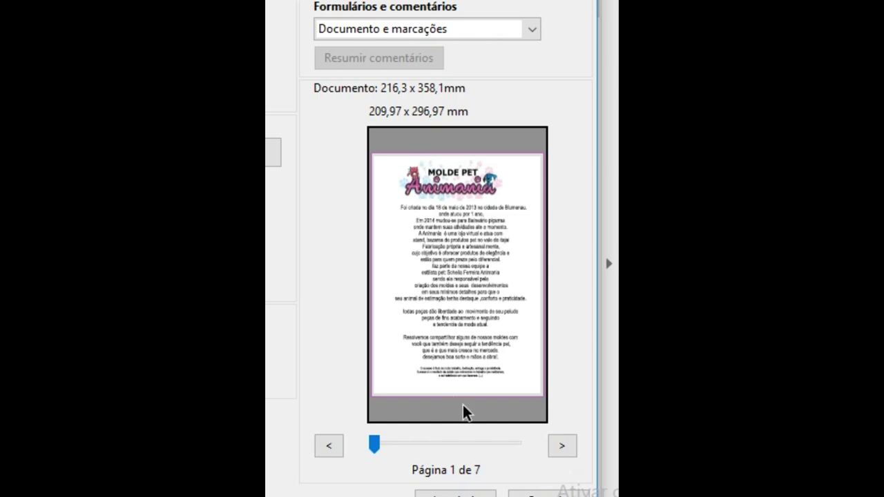
Step: Preview pages 2 and 3 of the size 4 pattern to examine how the pieces fit within the printable area
left_click(560, 444)
left_click(562, 445)
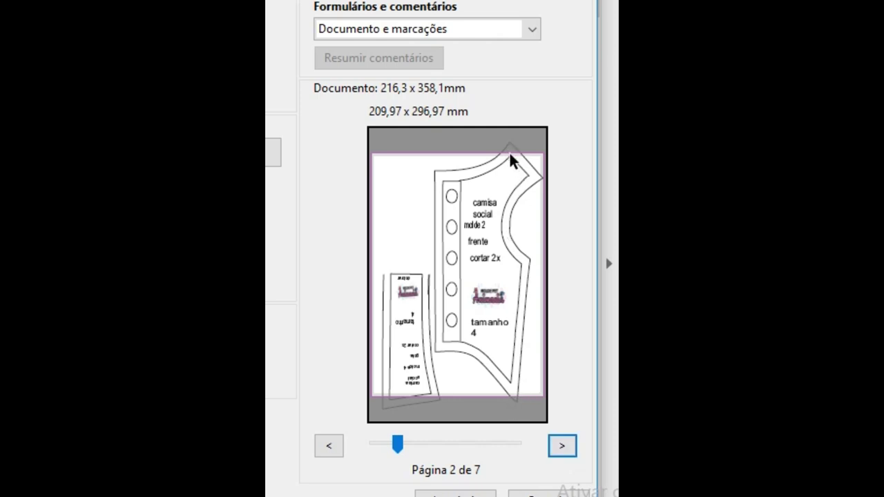
left_click(560, 448)
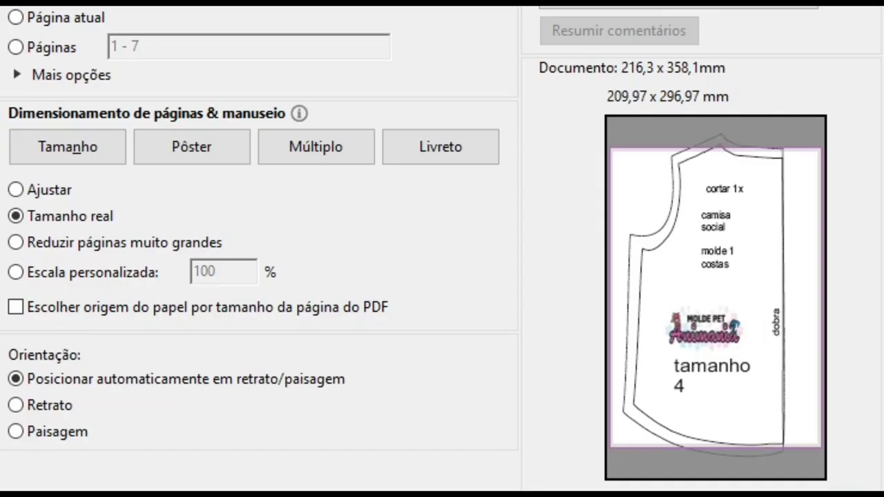
Step: Switch the size 4 print handling to Pôster and page through the preview to examine how the pattern pieces split across sheets
scroll(790, 409, "down", 1)
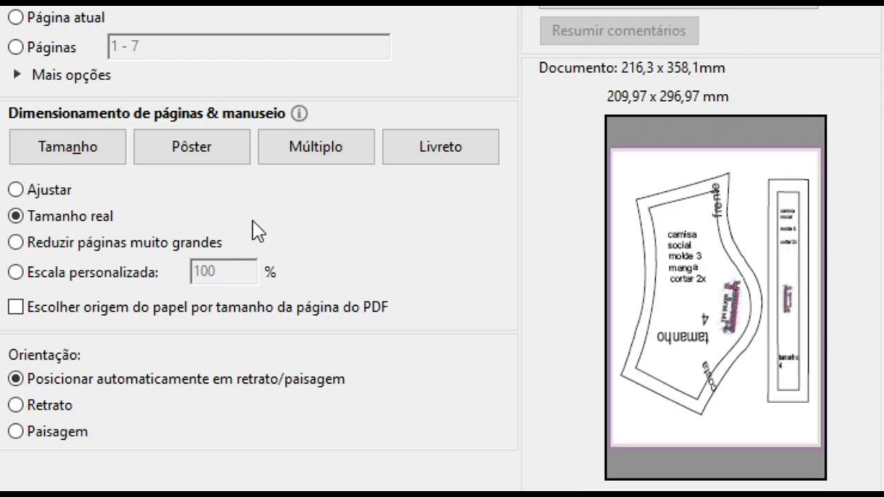
left_click(190, 158)
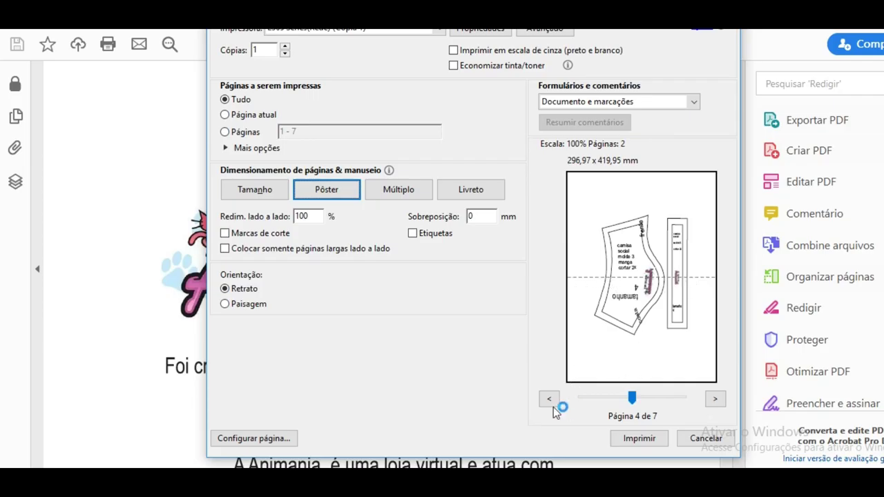
left_click(716, 399)
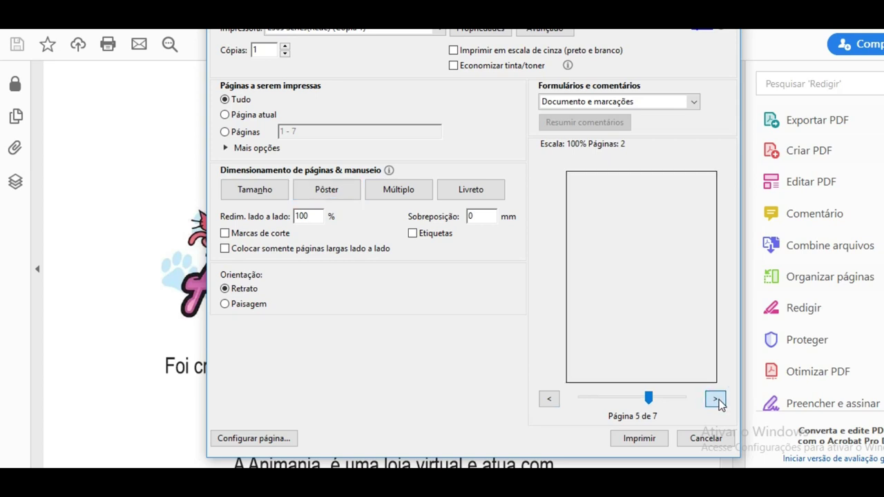
left_click(549, 401)
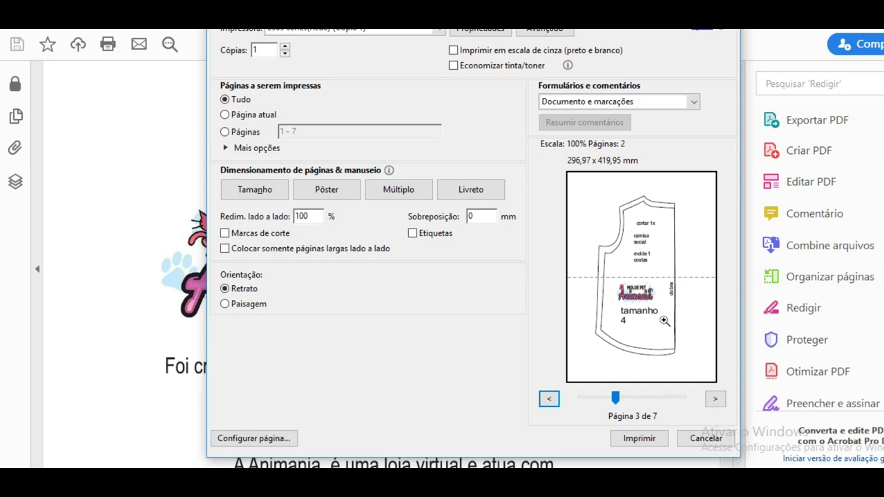
left_click(550, 400)
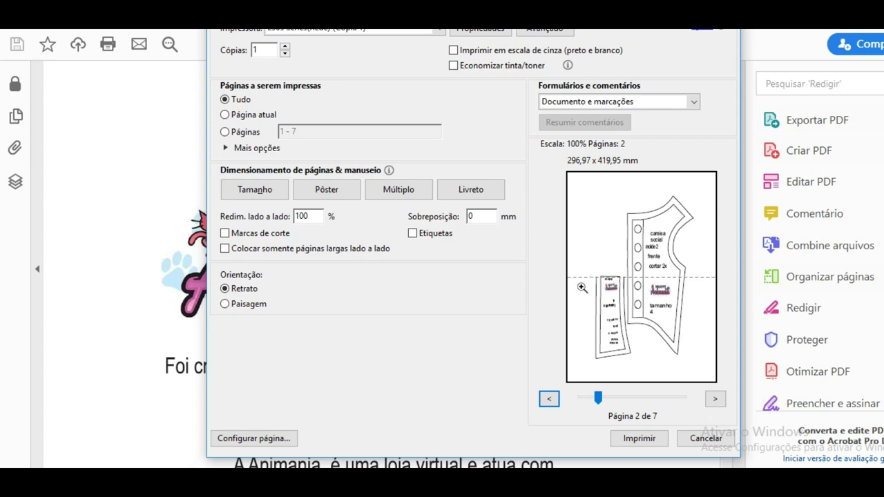
left_click(551, 398)
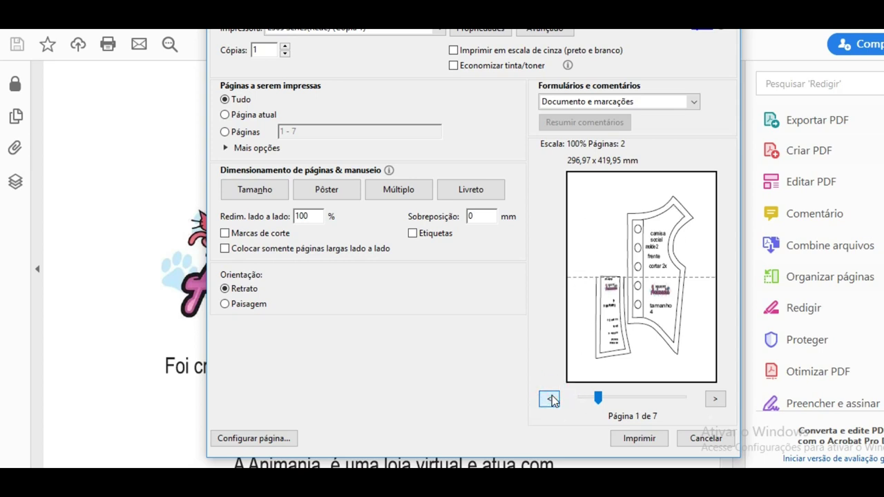
left_click(714, 400)
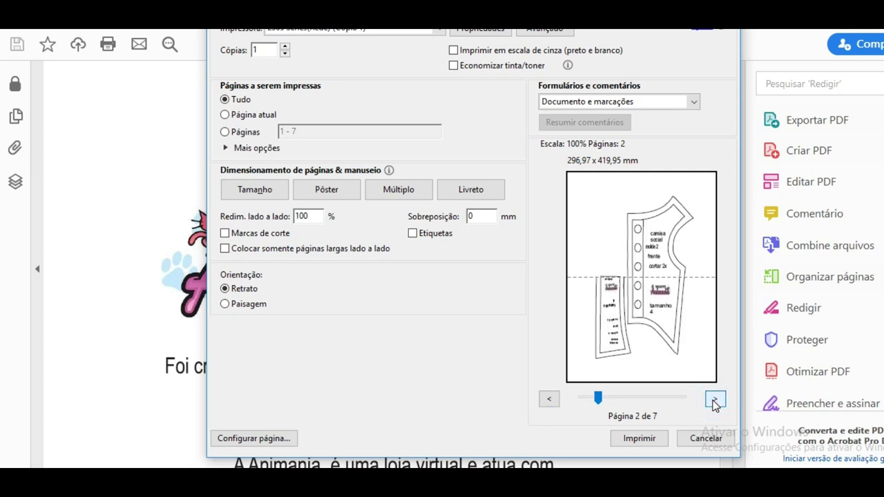
left_click(714, 400)
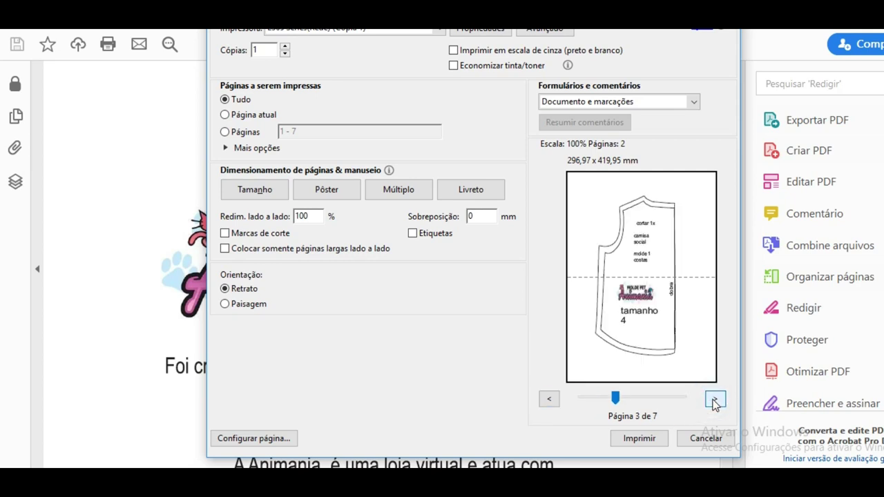
left_click(714, 400)
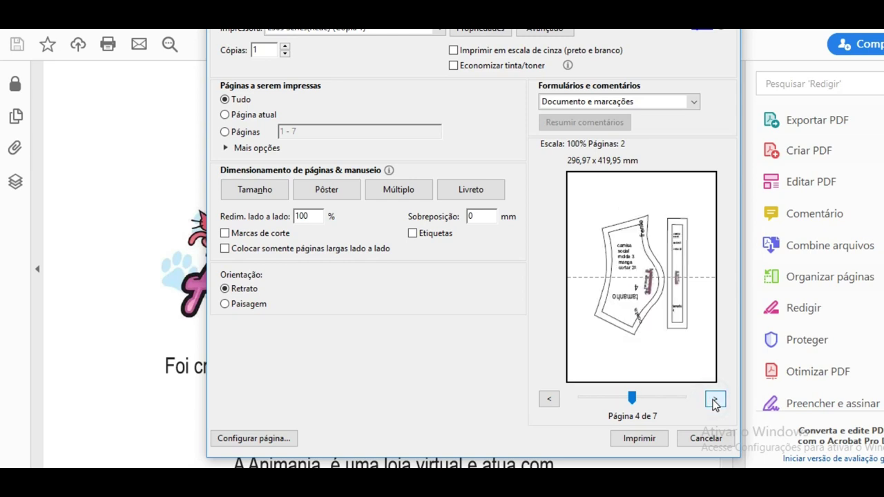
Step: Set the size 4 print range to pages 2,3,4
left_click(225, 134)
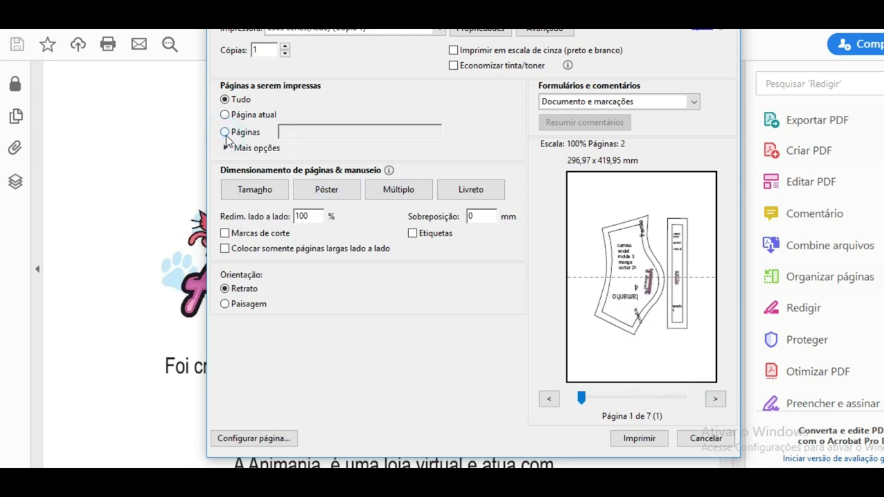
left_click(225, 132)
left_click(309, 132)
double_click(302, 130)
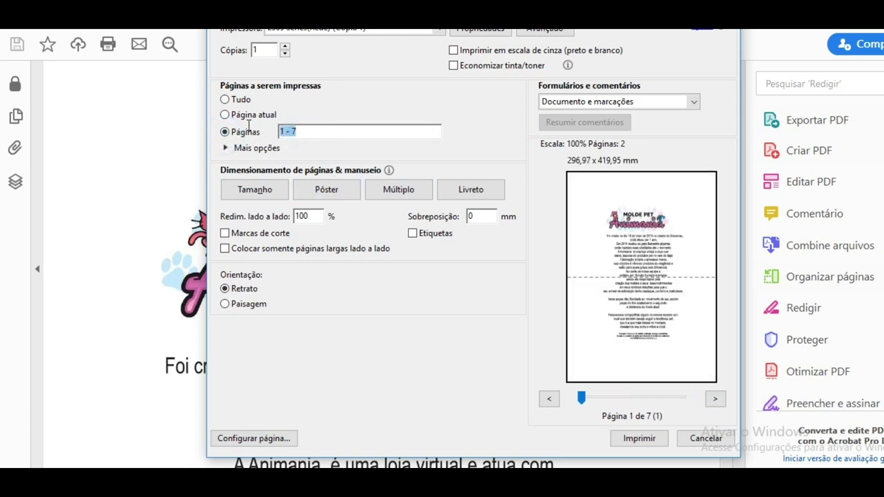
type("2,3,4")
left_click(265, 49)
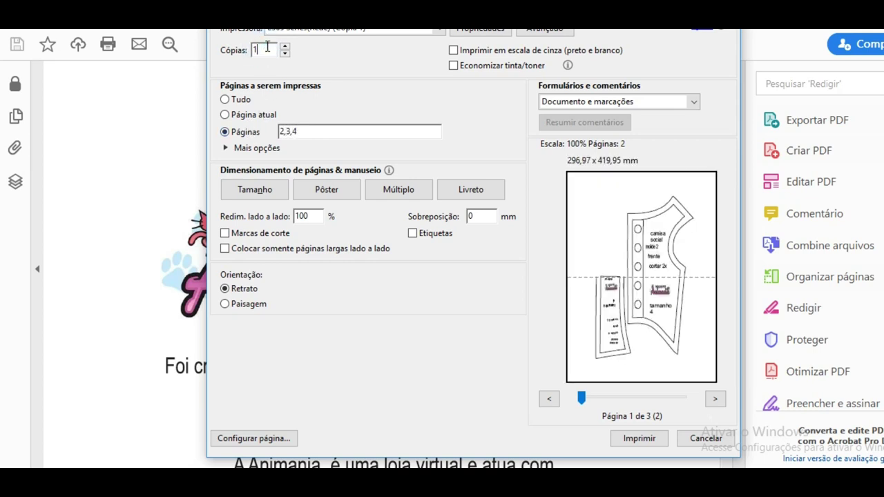
Step: Check the remaining selected size 4 pages in the preview and leave the print settings without printing
left_click(715, 398)
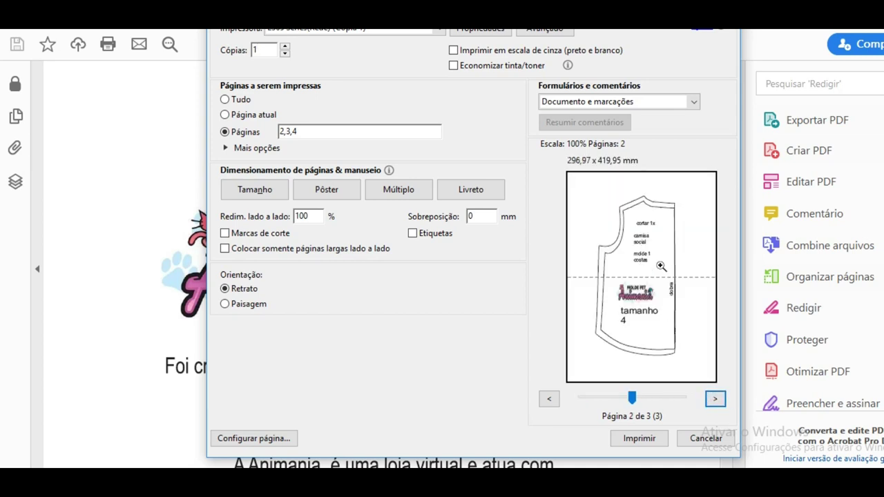
left_click(715, 399)
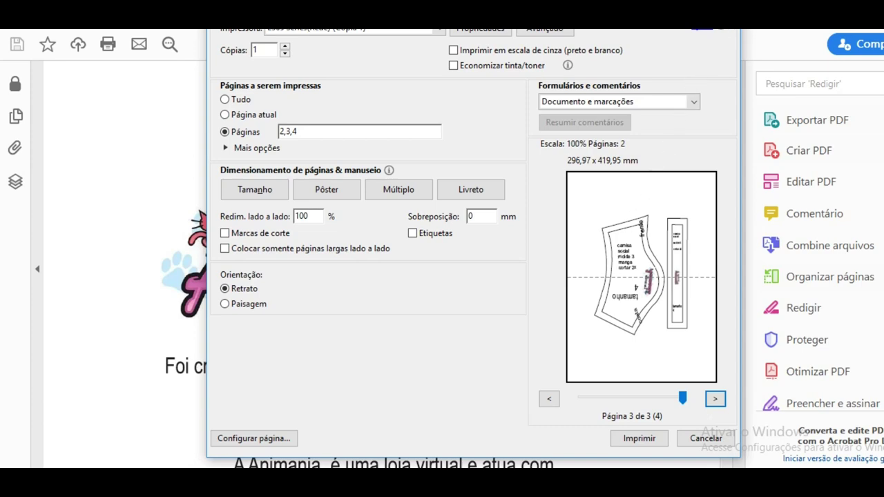
key("Escape")
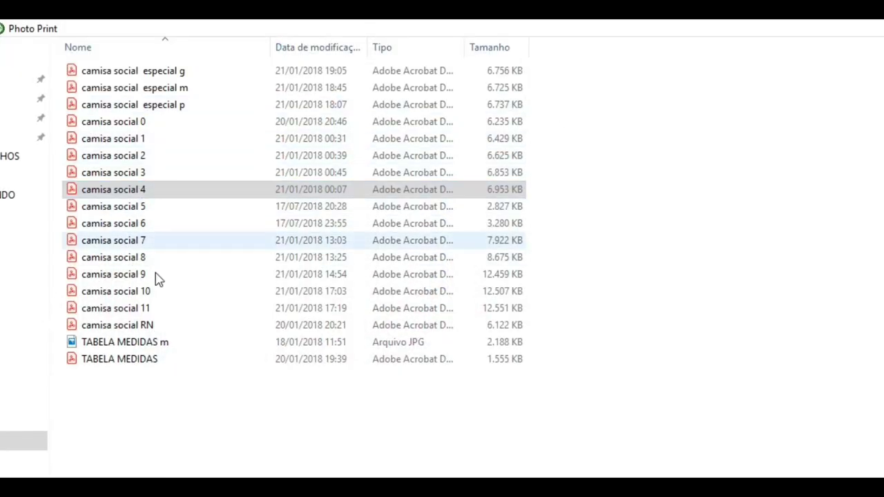
Step: Open the camisa social 5 PDF from the pattern folder and set its print scaling to Tamanho real
left_click(149, 193)
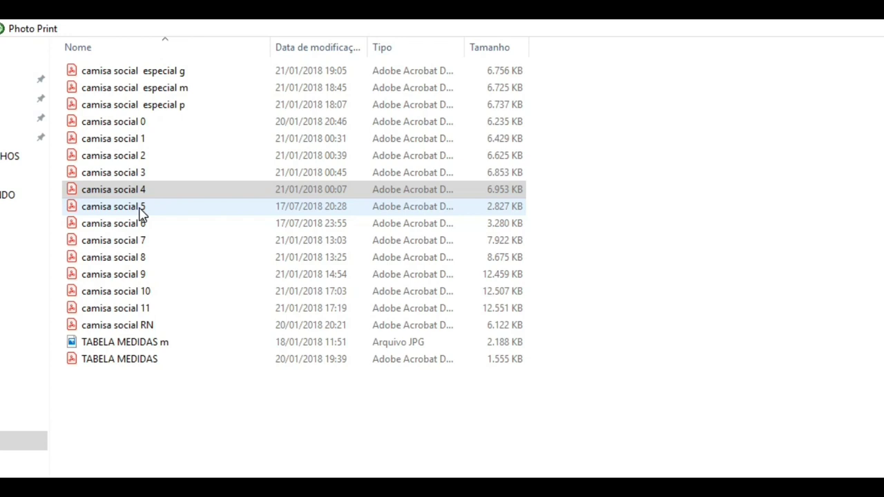
left_click(140, 211)
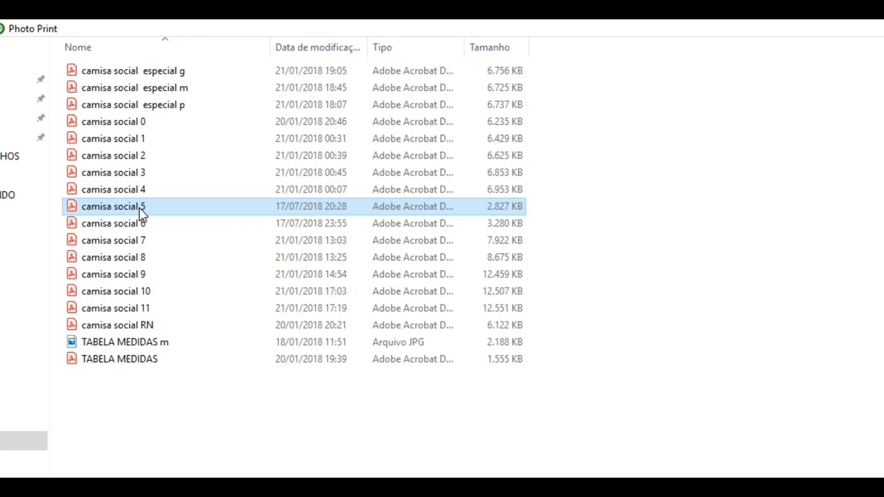
double_click(140, 211)
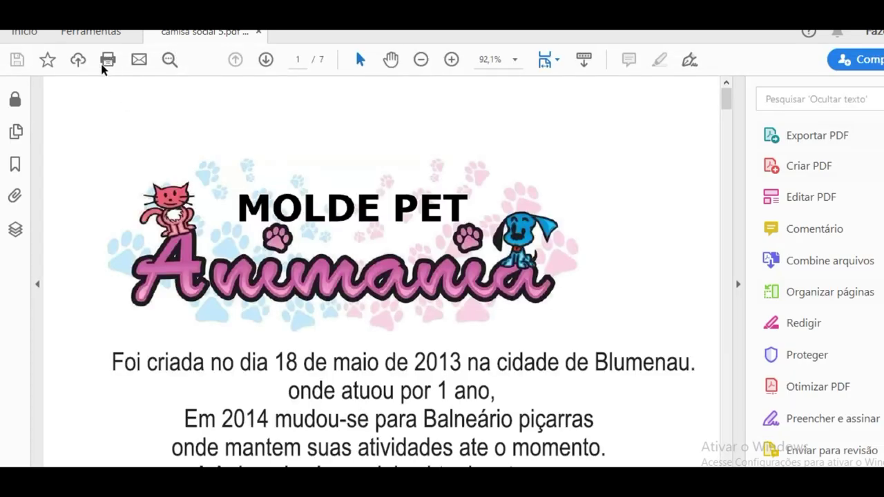
left_click(107, 61)
left_click(108, 62)
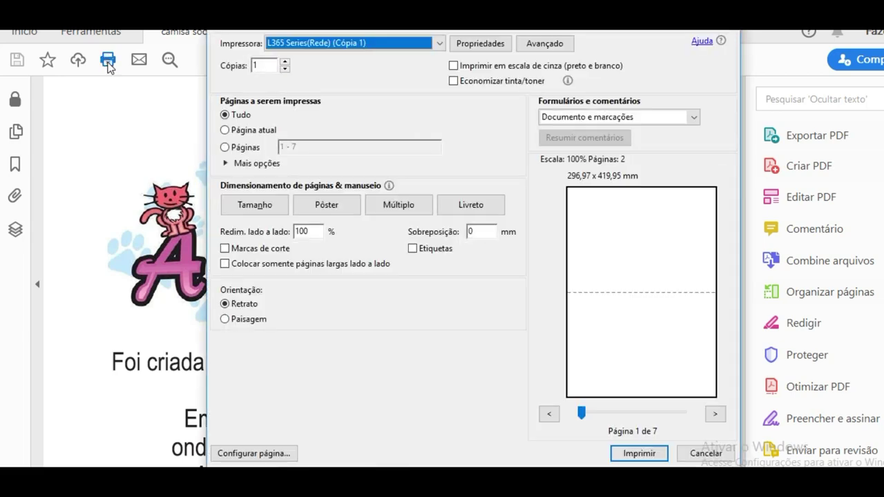
left_click(275, 209)
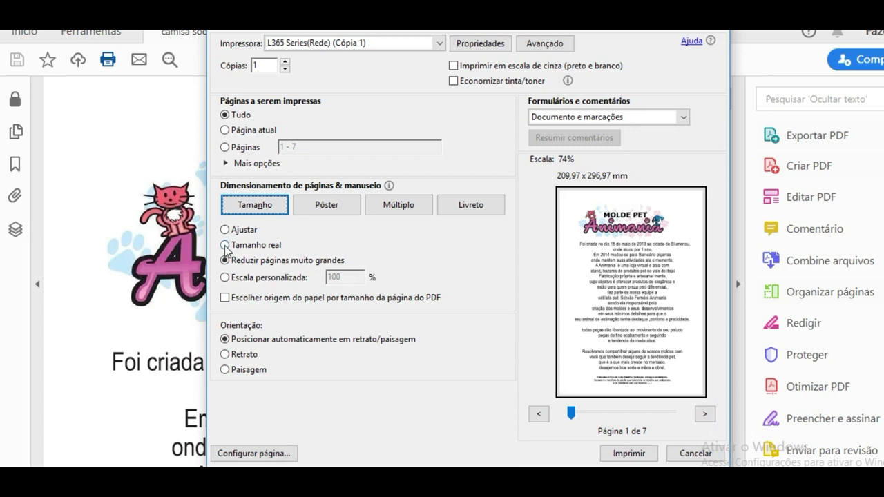
left_click(226, 247)
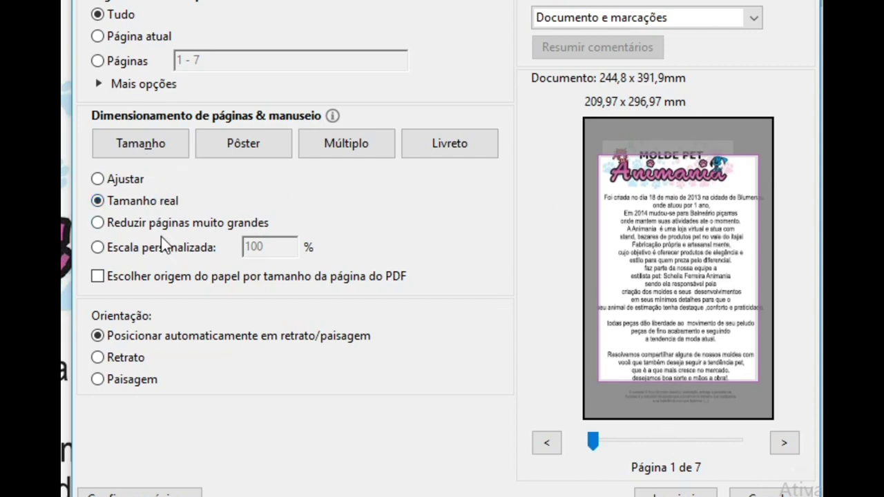
Step: Switch the size 5 print handling to Pôster and preview pages 2 to 4 to find the pattern pieces
left_click(261, 145)
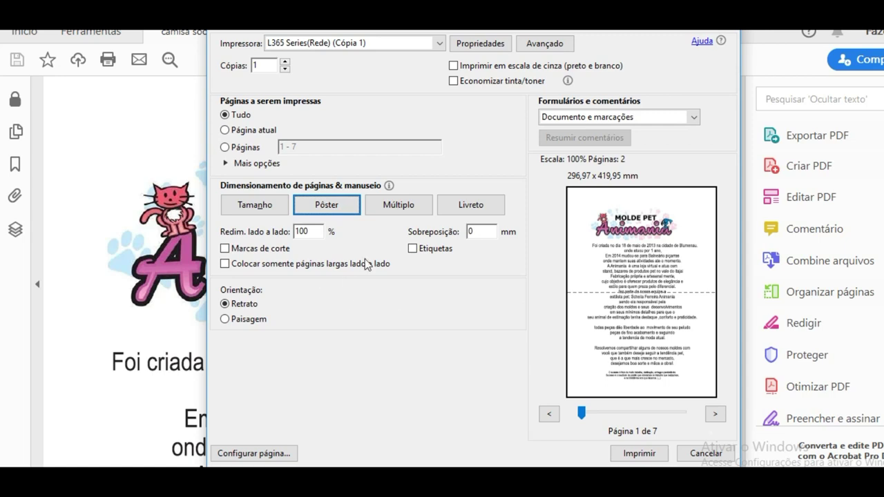
left_click(717, 414)
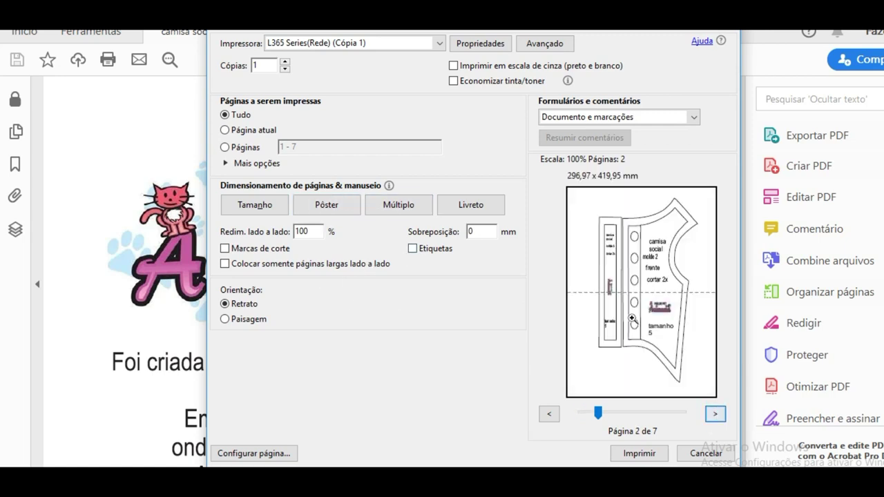
left_click(717, 416)
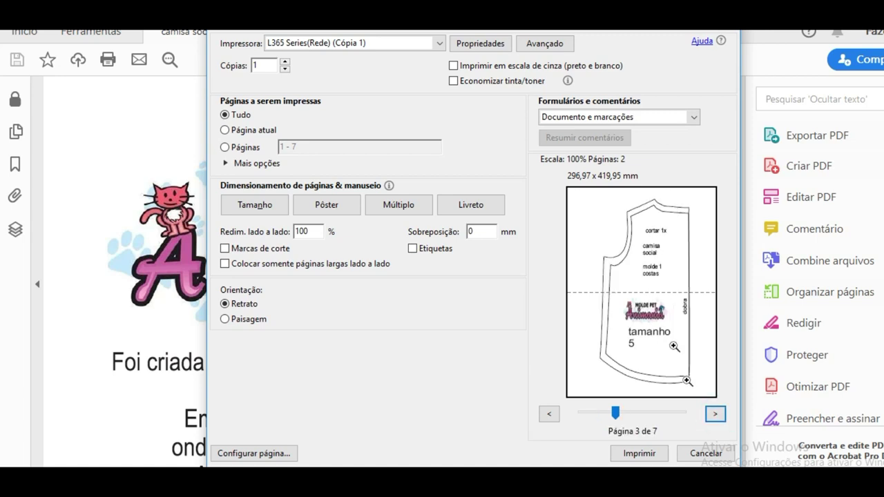
left_click(718, 420)
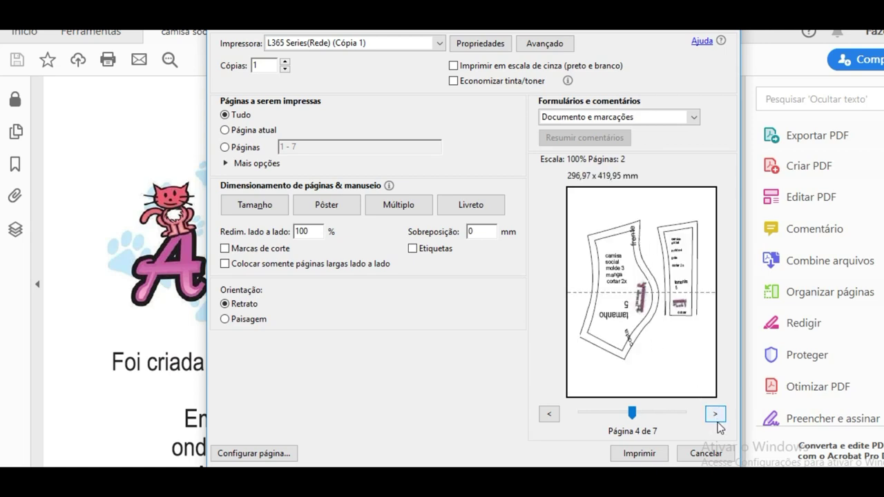
left_click(548, 414)
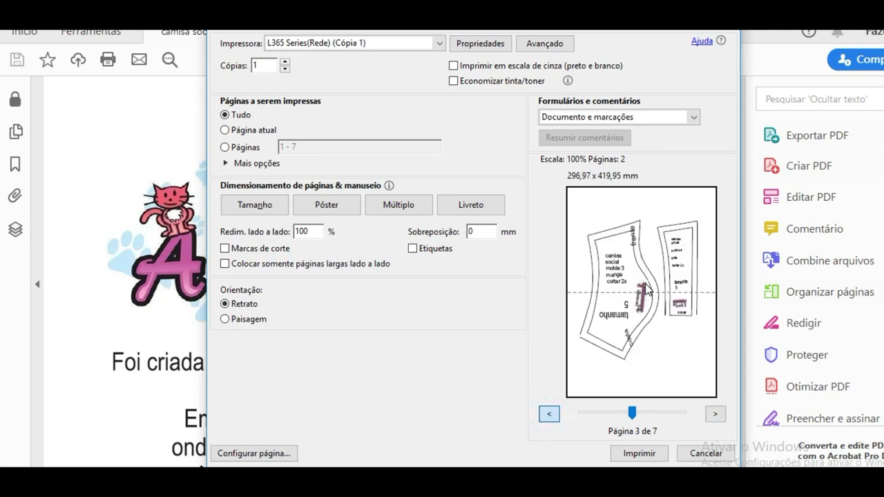
left_click(550, 414)
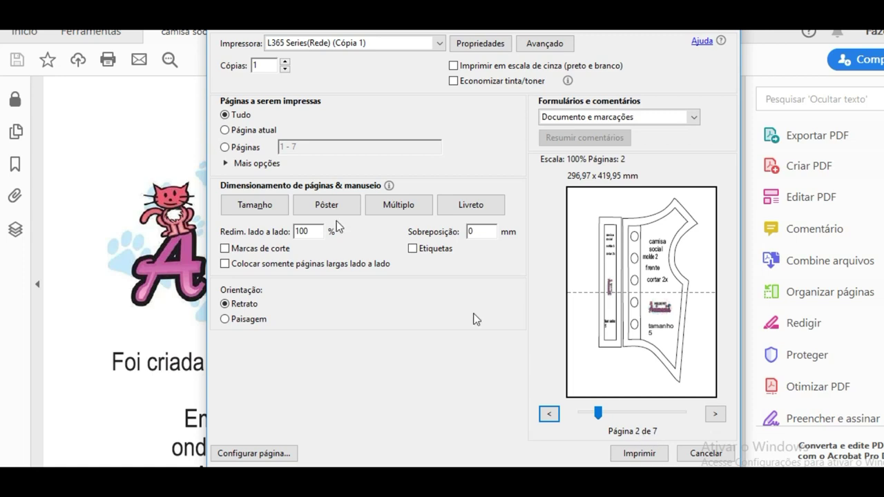
Step: Set the size 5 print range to pages 2,3,4
left_click(228, 147)
left_click(299, 149)
double_click(299, 149)
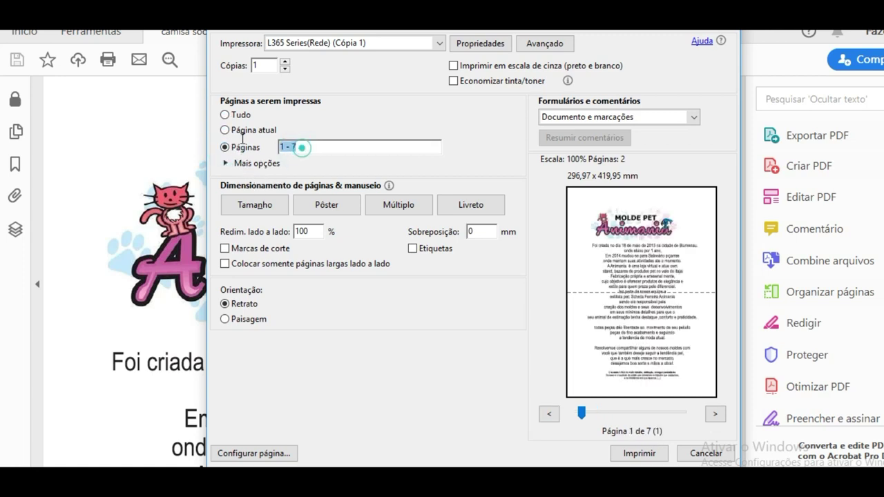
type("2,3,4")
left_click(265, 65)
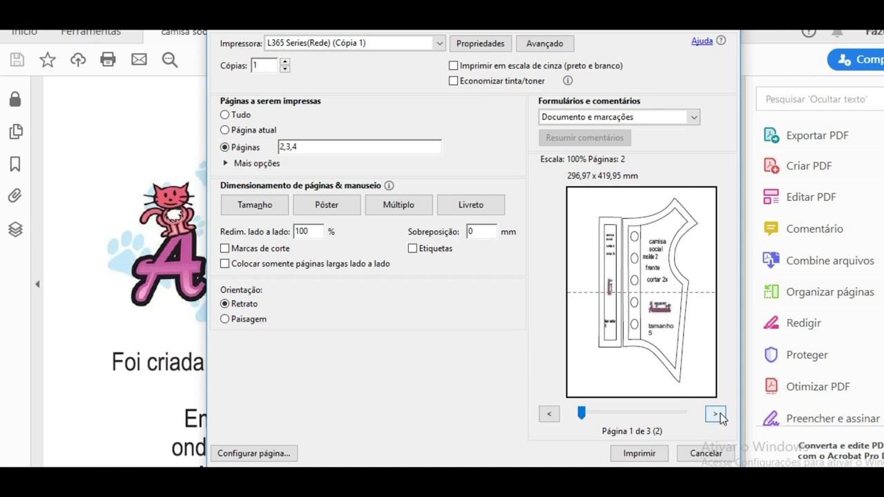
Step: Check the selected size 5 pages in the preview, leave the print settings without printing and close the PDF
left_click(715, 414)
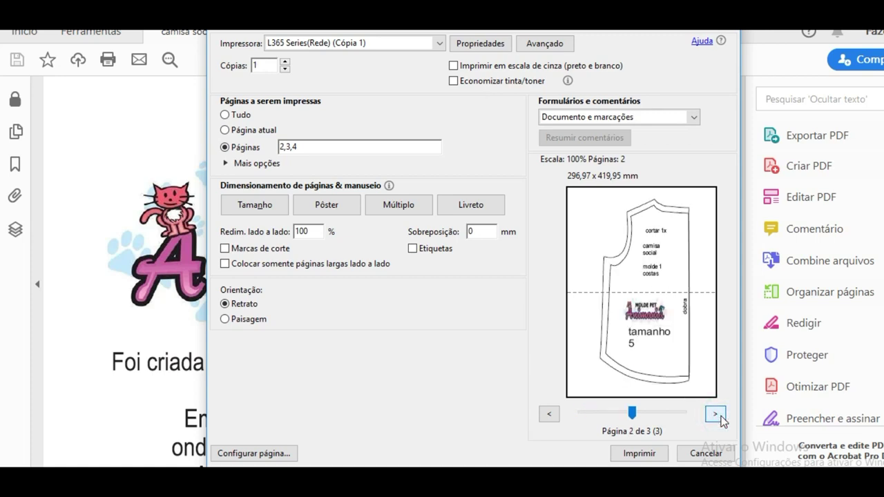
left_click(718, 416)
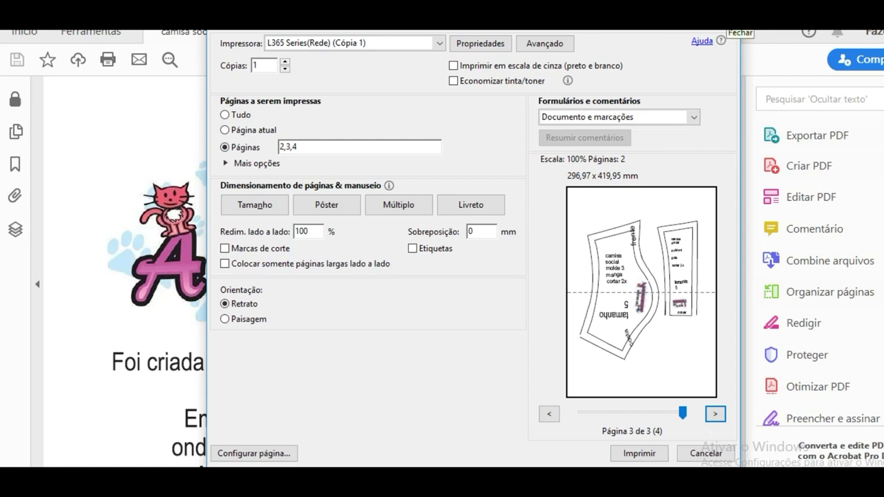
left_click(732, 27)
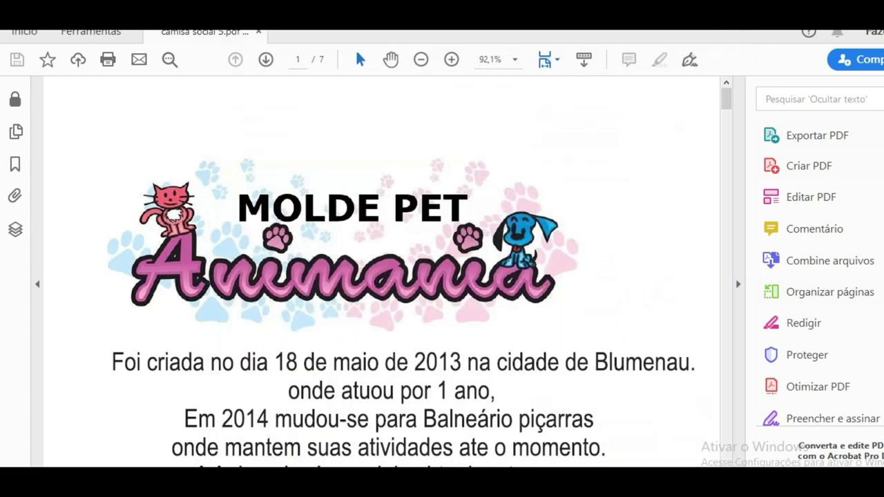
key("alt+F4")
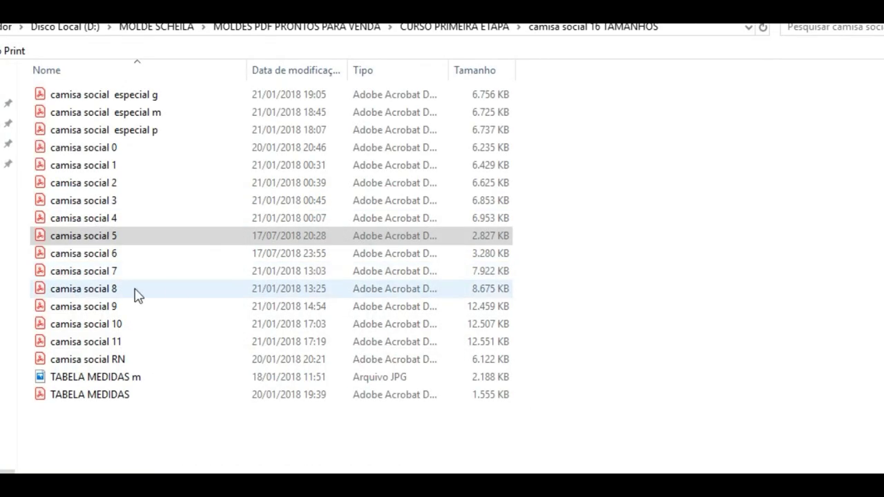
Step: Open the camisa social 6 PDF from the pattern folder and bring up its print settings with Tamanho real scaling
left_click(116, 254)
left_click(118, 254)
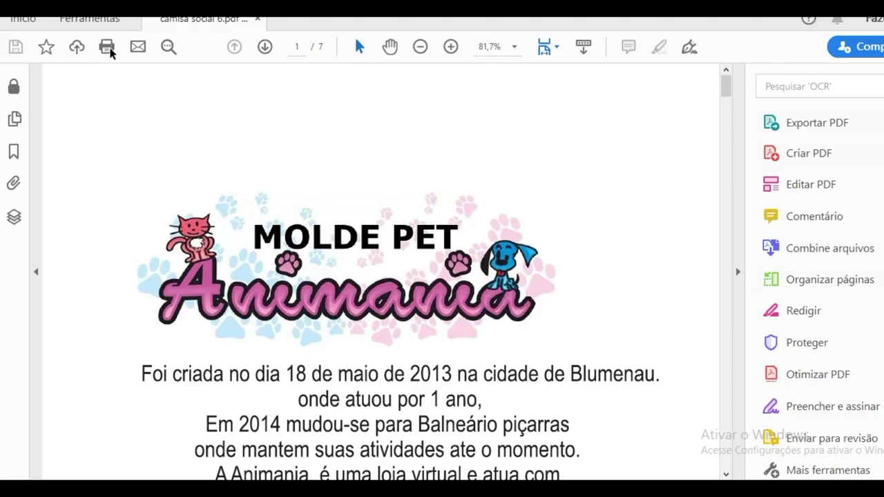
left_click(107, 47)
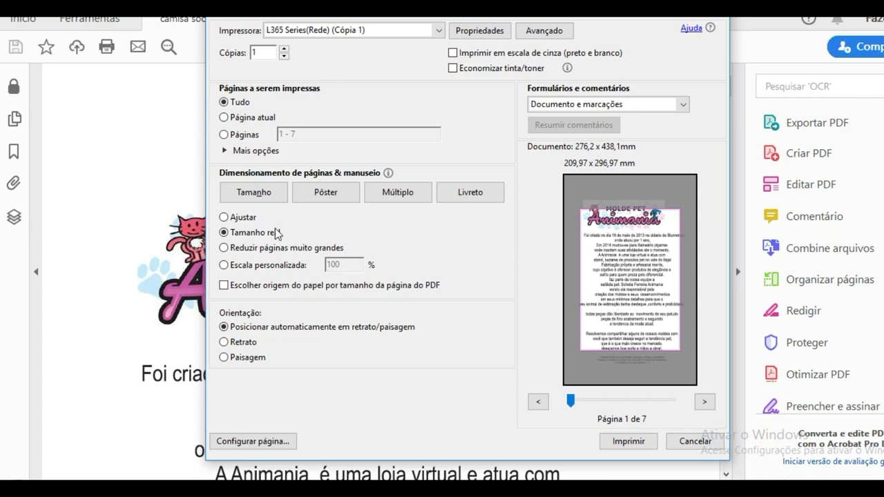
Step: Switch the size 6 print handling to Pôster and preview pages 2 to 4 for the pattern pieces
left_click(323, 195)
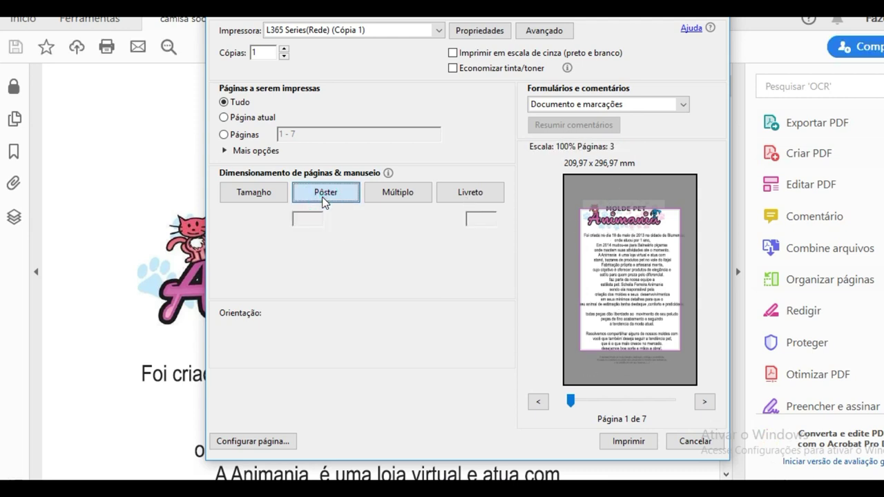
left_click(711, 402)
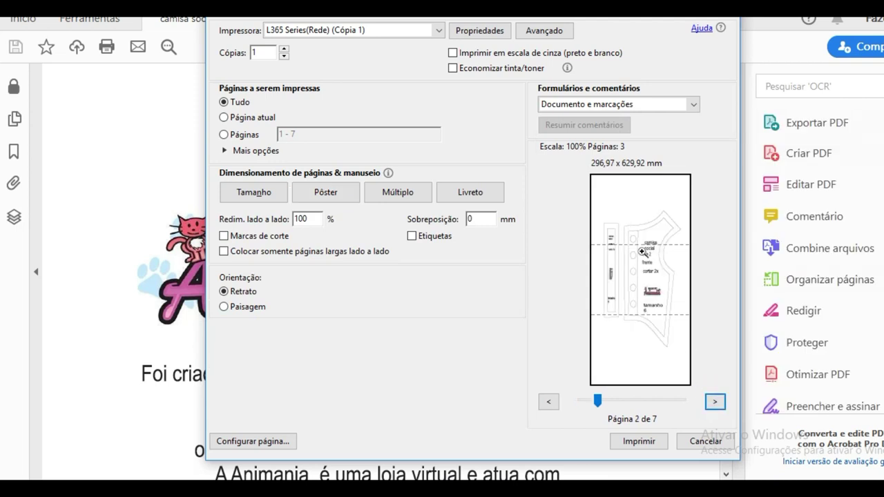
left_click(715, 403)
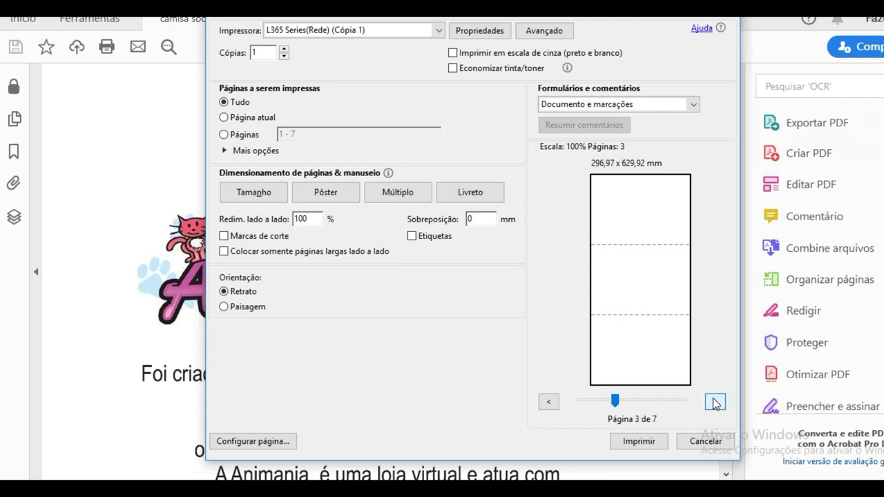
left_click(715, 403)
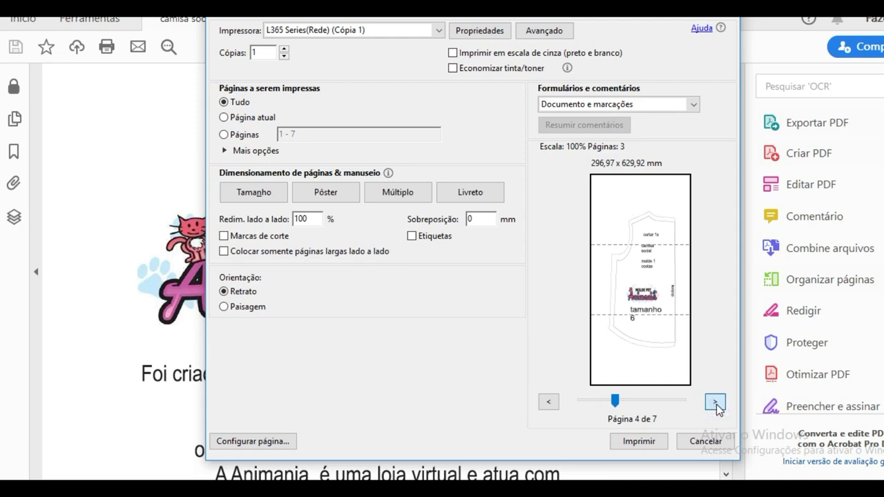
left_click(713, 403)
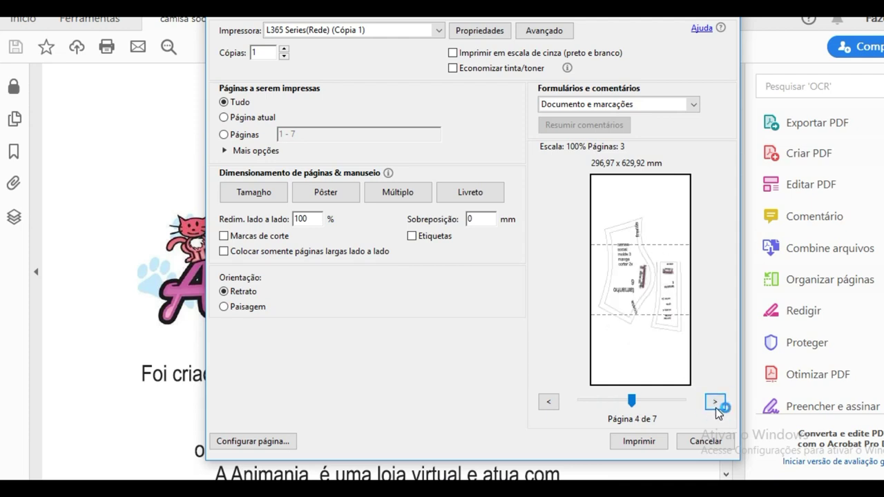
left_click(555, 404)
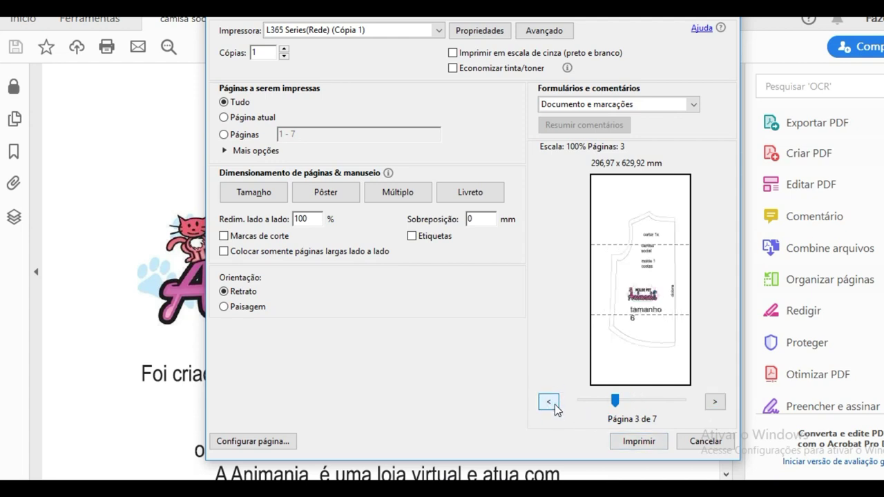
left_click(555, 404)
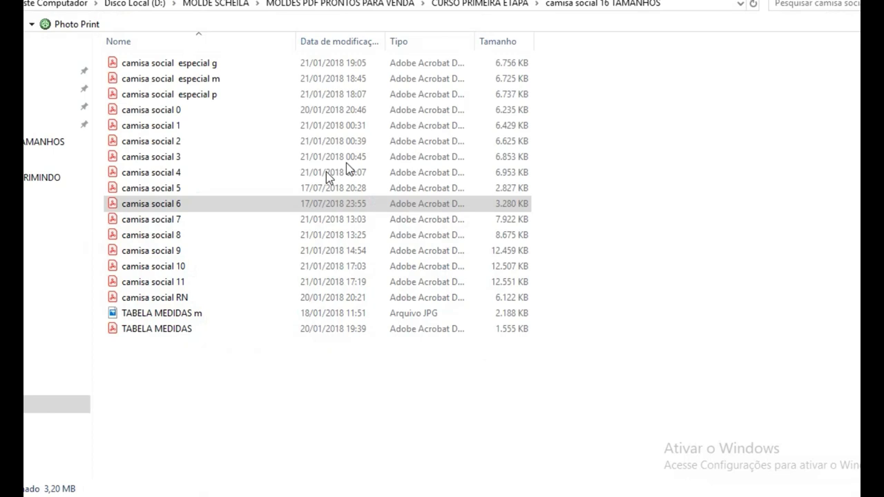
Step: Open the camisa social 7 PDF, bring up its print settings and switch the page handling to Pôster
left_click(180, 220)
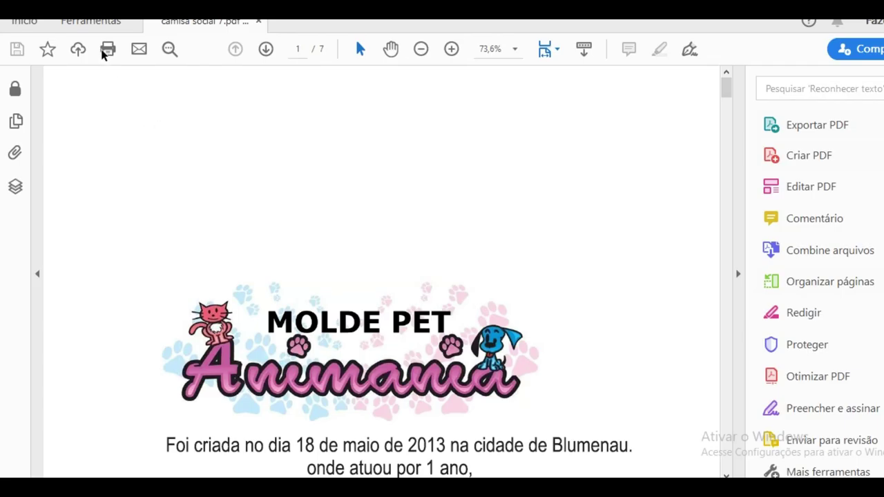
left_click(107, 50)
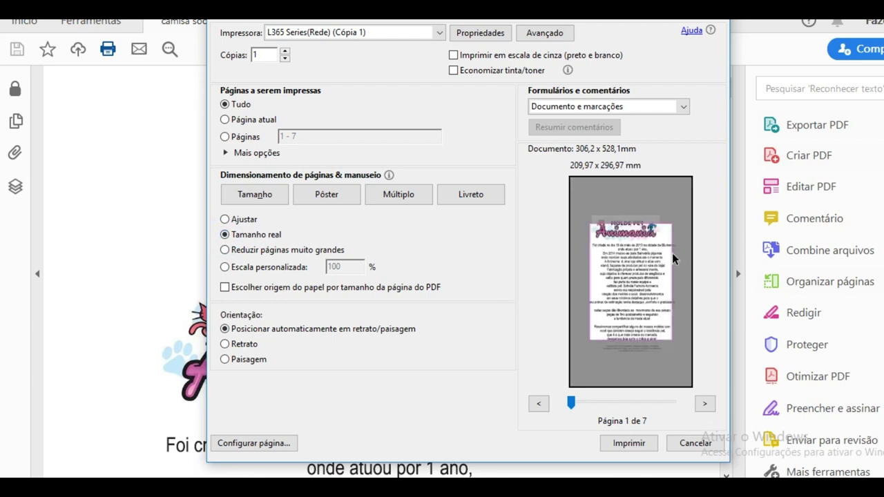
left_click(347, 197)
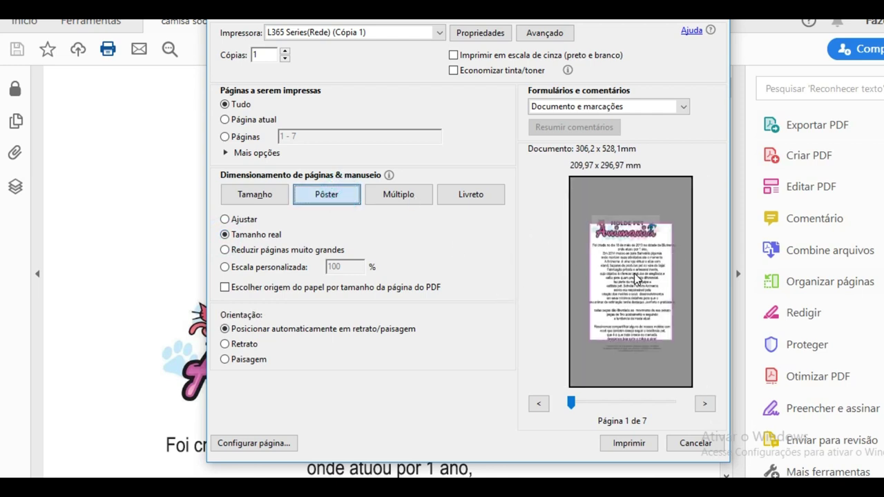
Step: Preview pages 2 to 4 of the size 7 pattern split across sheets, and leave the print settings without printing
left_click(715, 404)
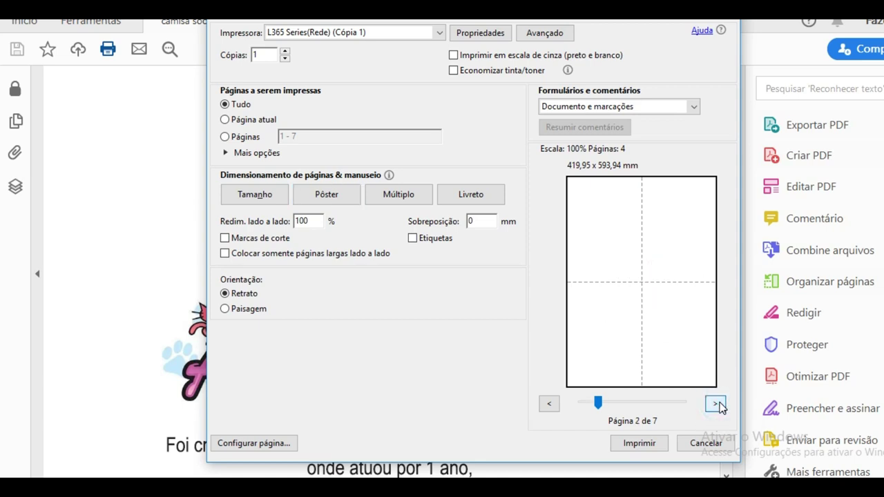
left_click(718, 406)
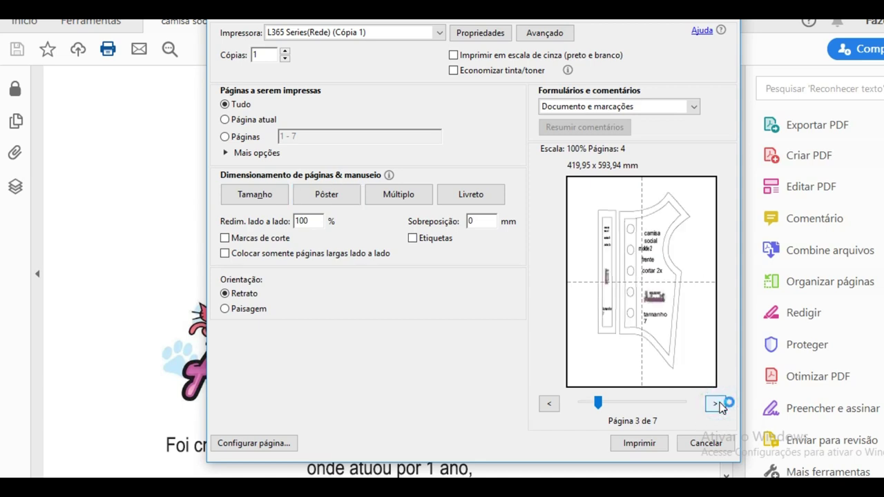
left_click(718, 405)
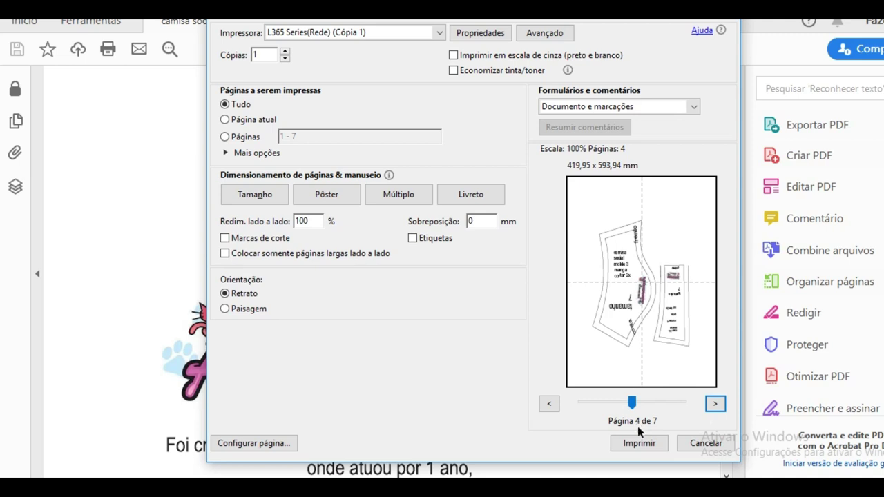
left_click(549, 405)
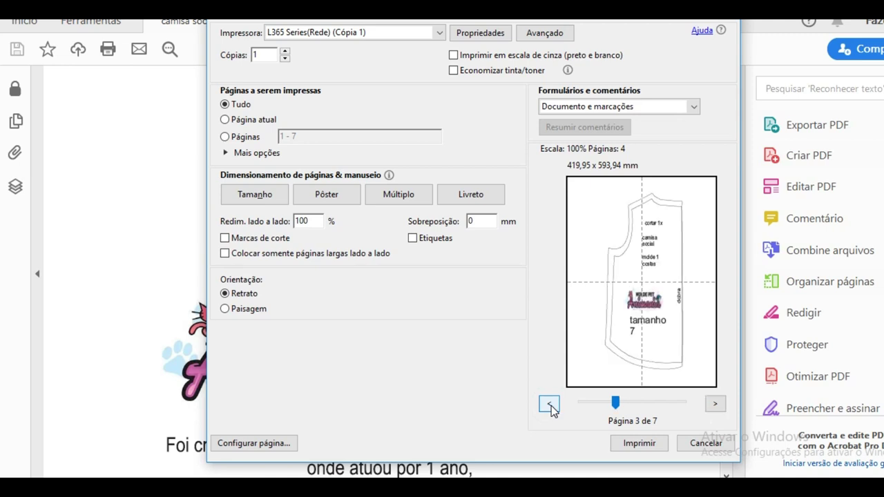
left_click(550, 405)
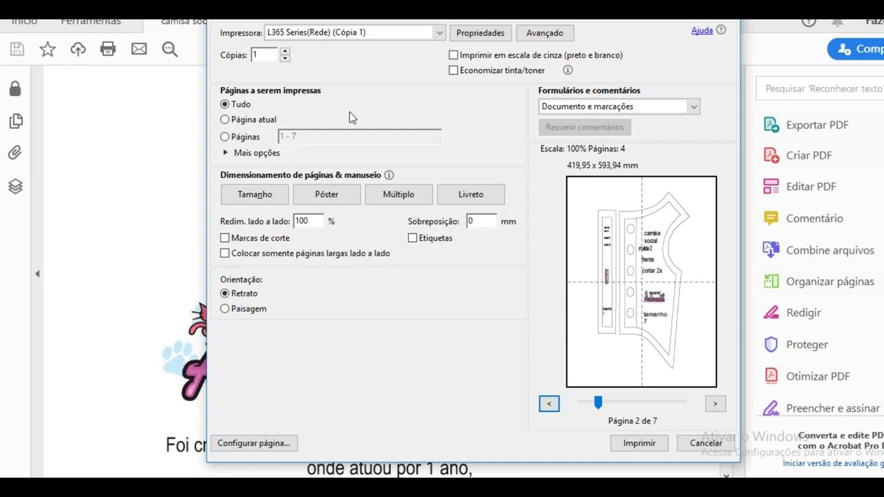
key("Escape")
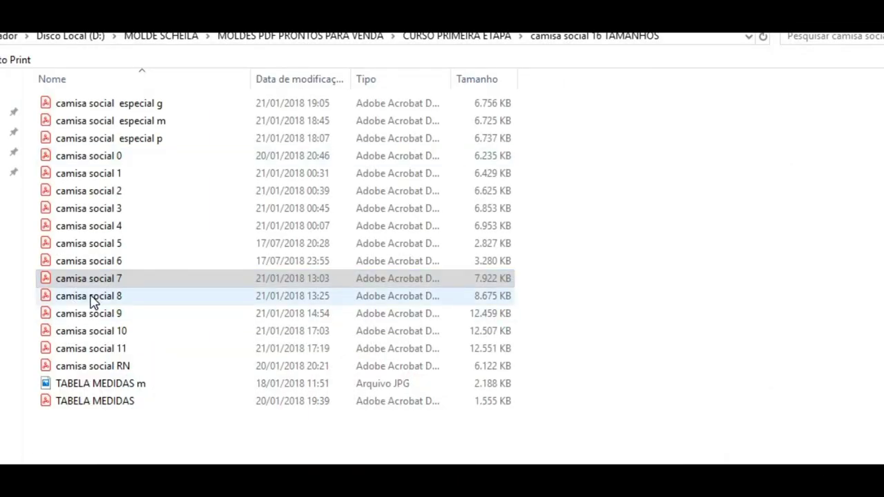
Step: Open the camisa social 8 PDF from the pattern folder and set its print scaling to Tamanho real
double_click(94, 301)
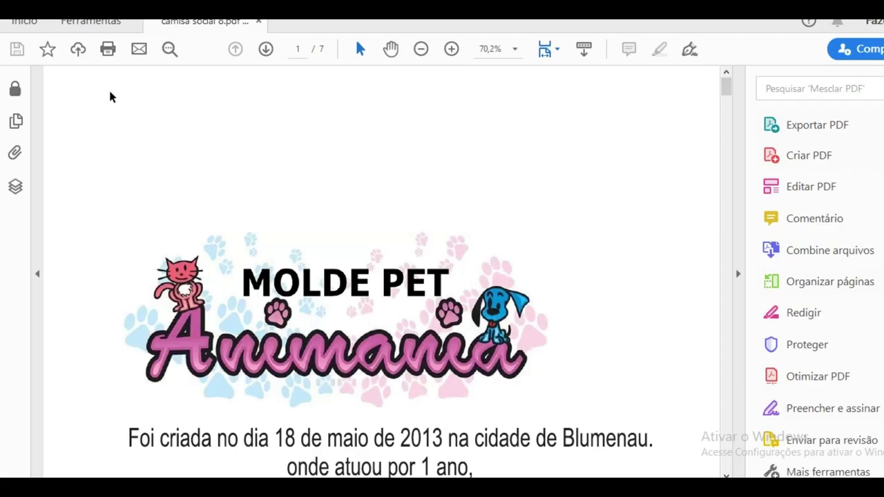
left_click(107, 50)
key("ctrl+p")
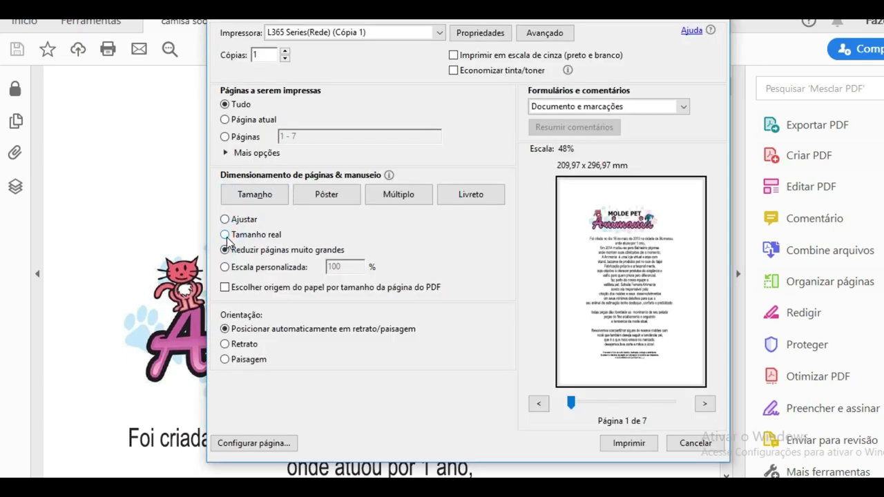
left_click(225, 236)
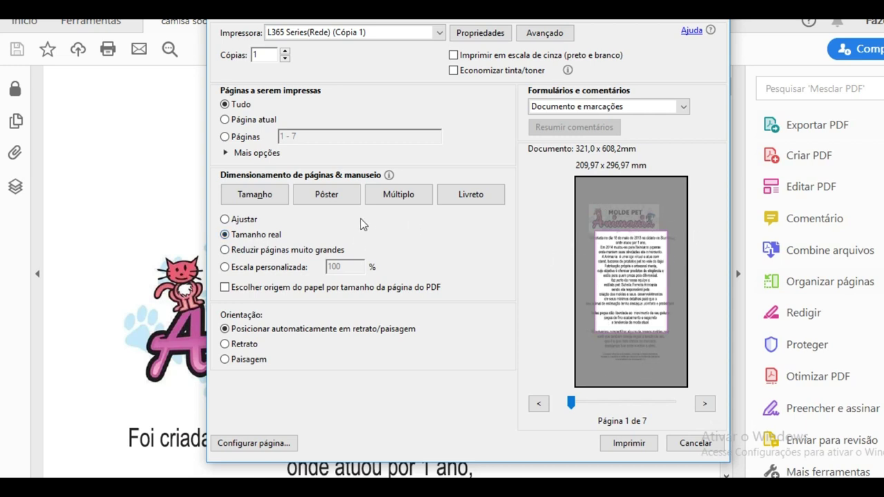
Step: Switch the size 8 print handling to Pôster and check the pattern pieces on pages 2 to 4 in the preview
left_click(337, 196)
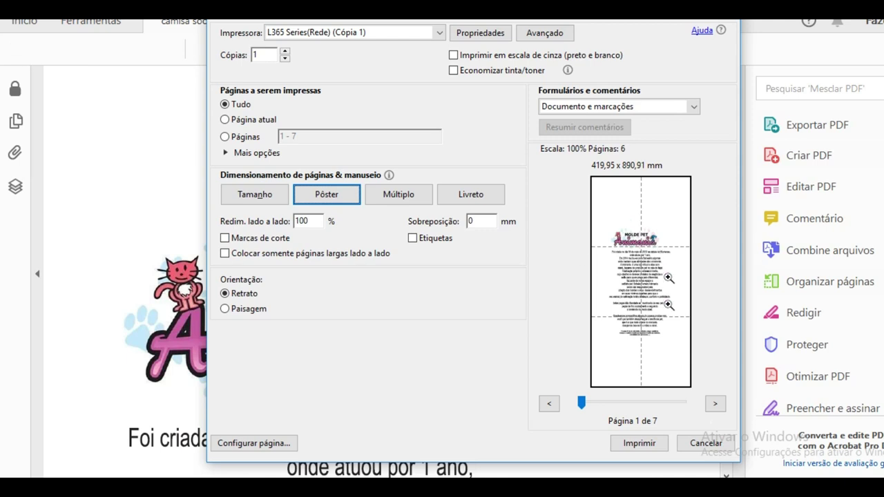
left_click(715, 405)
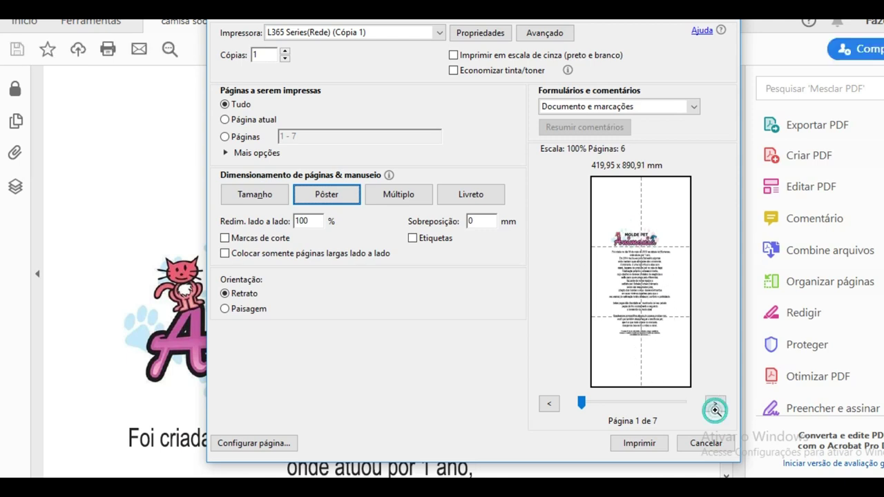
left_click(715, 406)
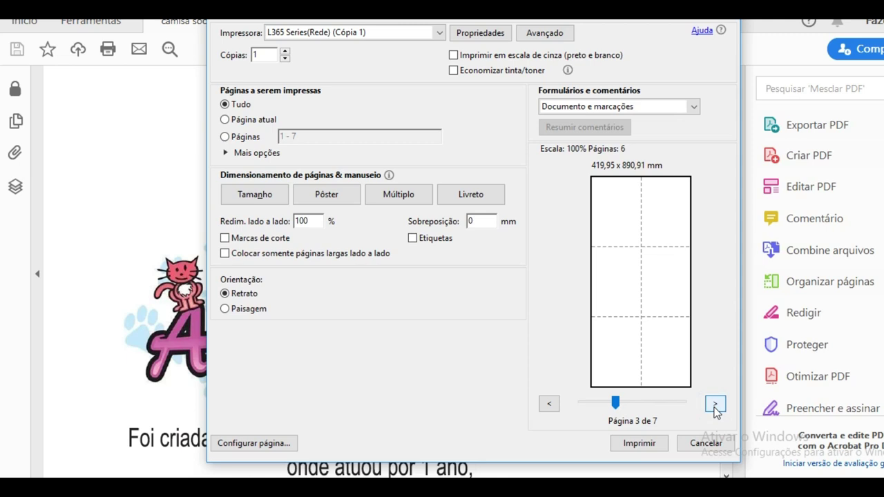
left_click(549, 405)
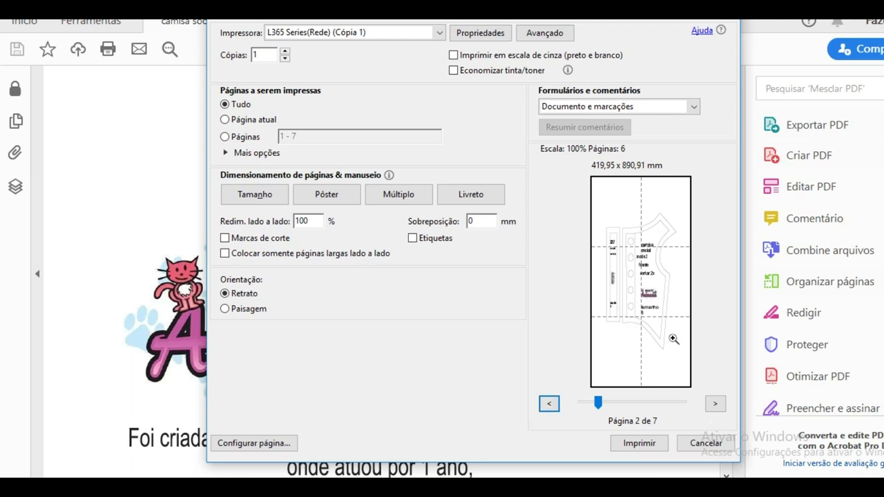
left_click(715, 405)
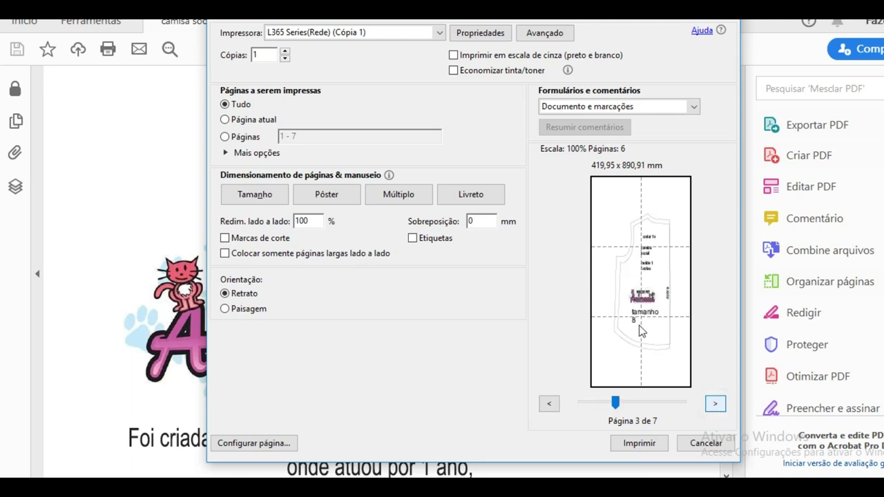
left_click(714, 406)
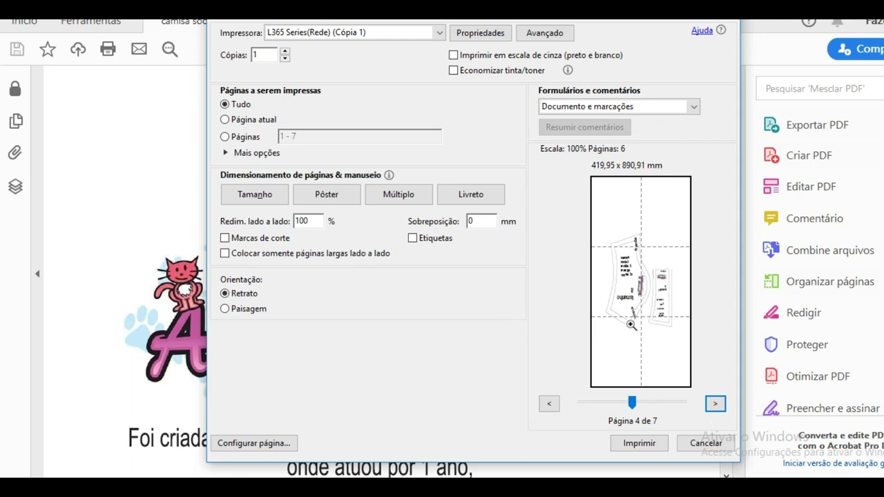
Step: Set the size 8 print range to pages 2,3,4 and return to the pattern folder
left_click(224, 137)
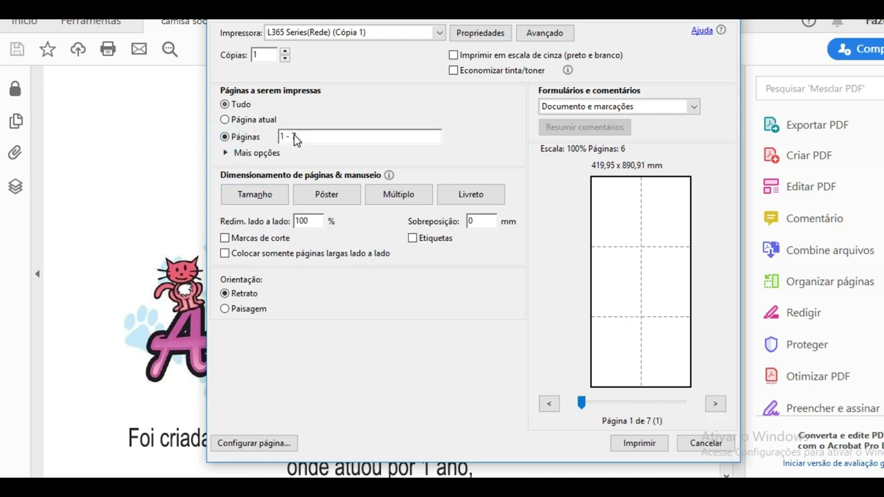
left_click(297, 135)
left_click_drag(301, 135, 278, 136)
type("2")
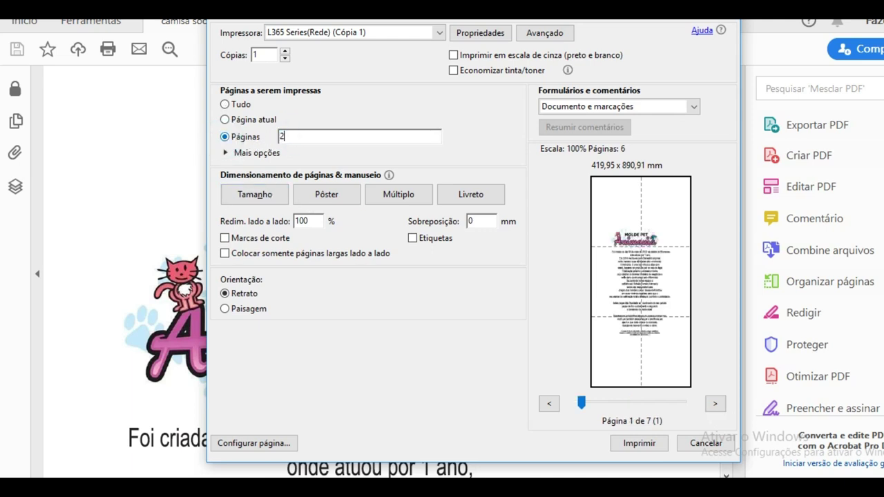
type(",3,4")
left_click(263, 55)
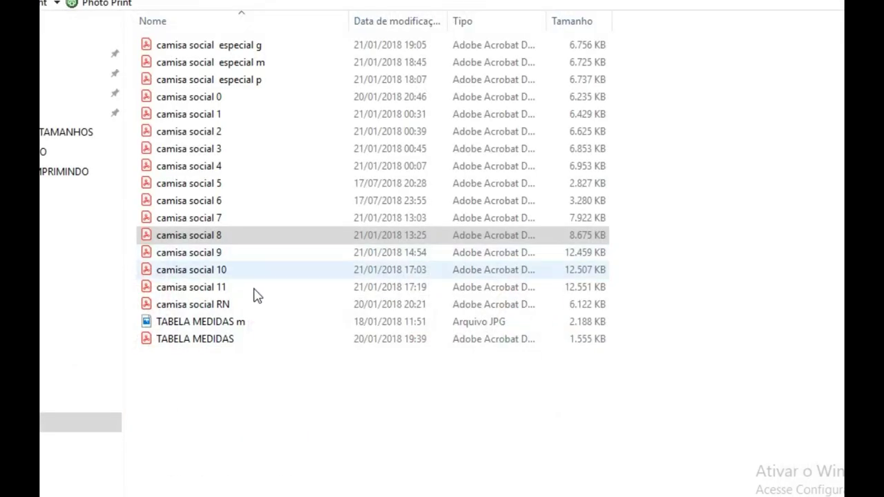
Step: Open the camisa social 9 PDF from the pattern folder and set its print scaling to Tamanho real
double_click(234, 257)
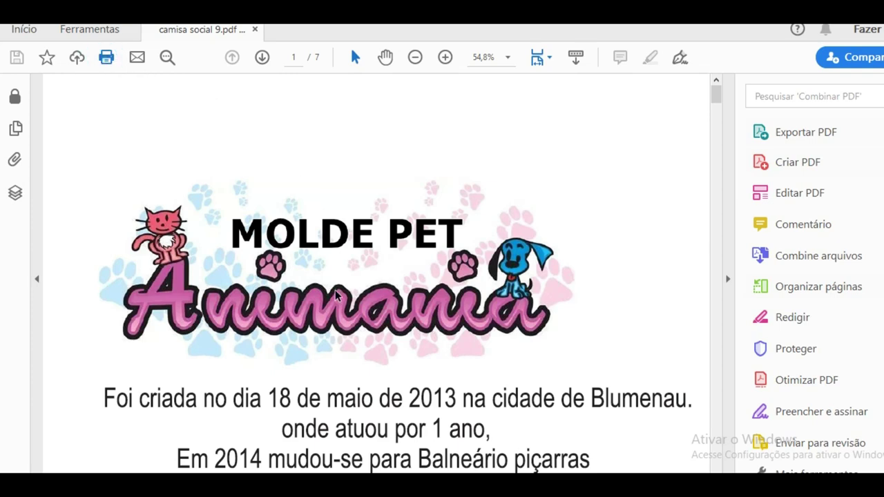
key("ctrl+p")
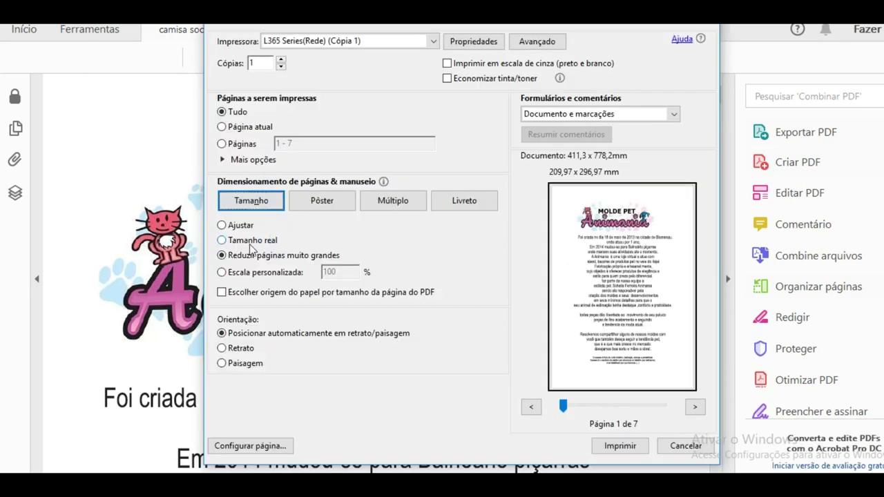
left_click(221, 241)
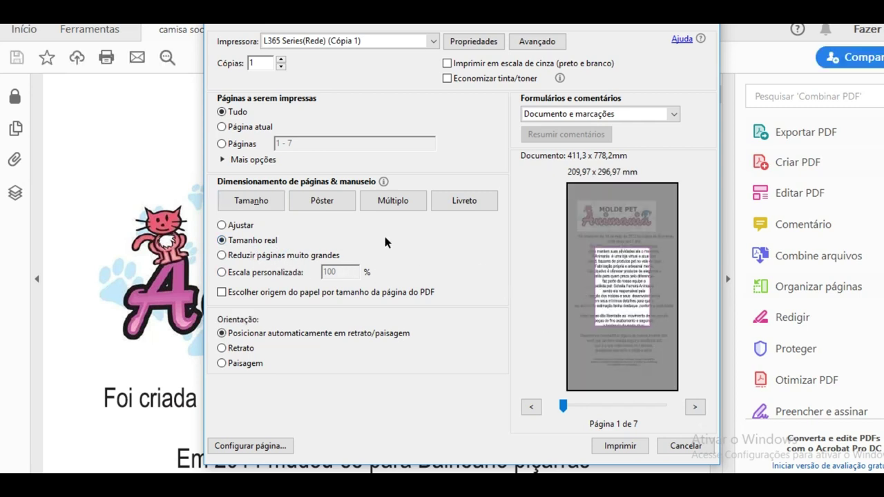
Step: Switch the size 9 print handling to Pôster and preview the pattern pieces from page 2 onward
left_click(326, 202)
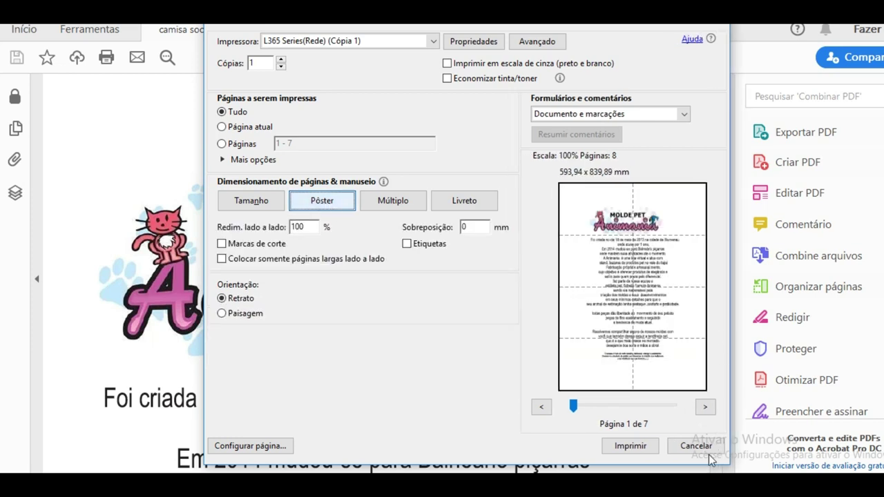
left_click(709, 406)
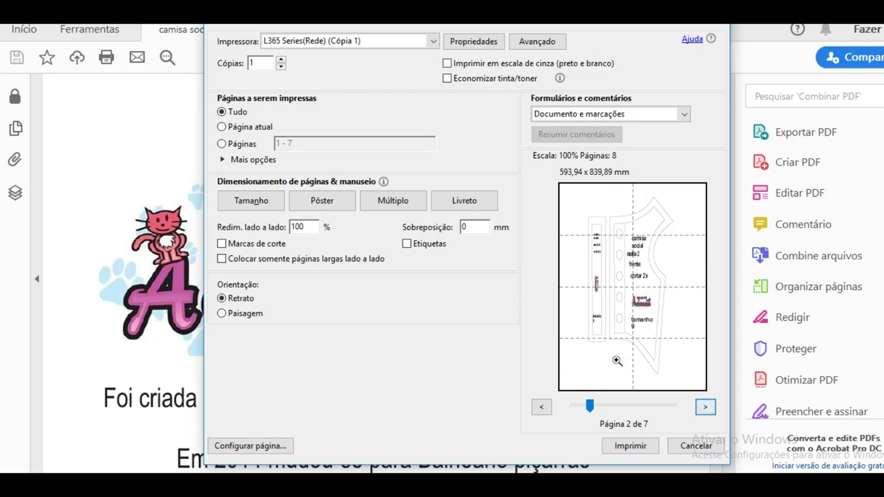
left_click(704, 408)
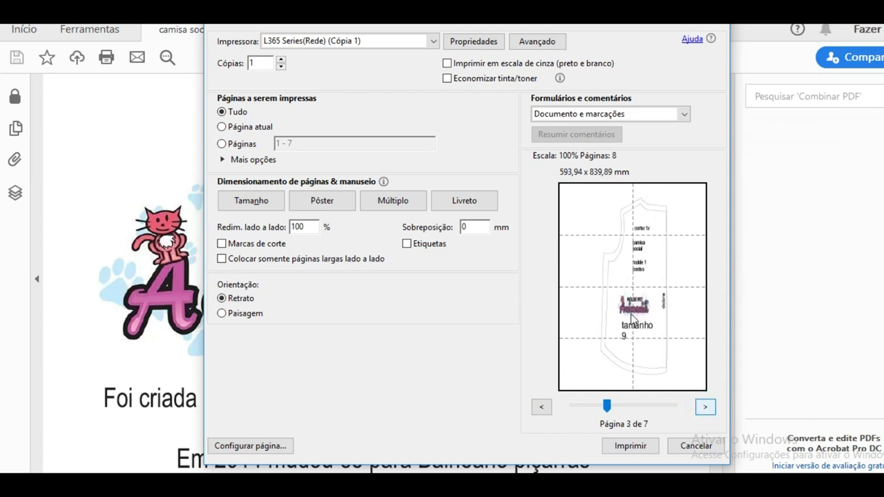
left_click(704, 408)
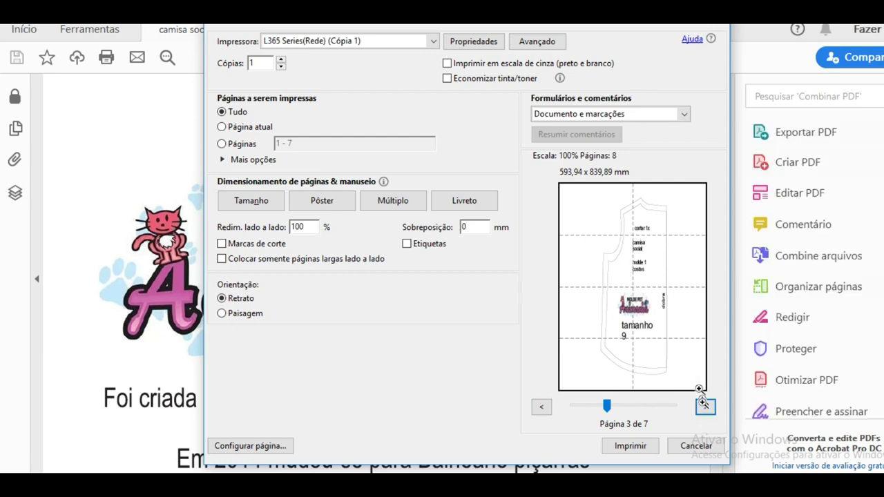
Step: Check the size 9 pattern pieces on page 4 in the print preview and close the print setup
left_click(705, 407)
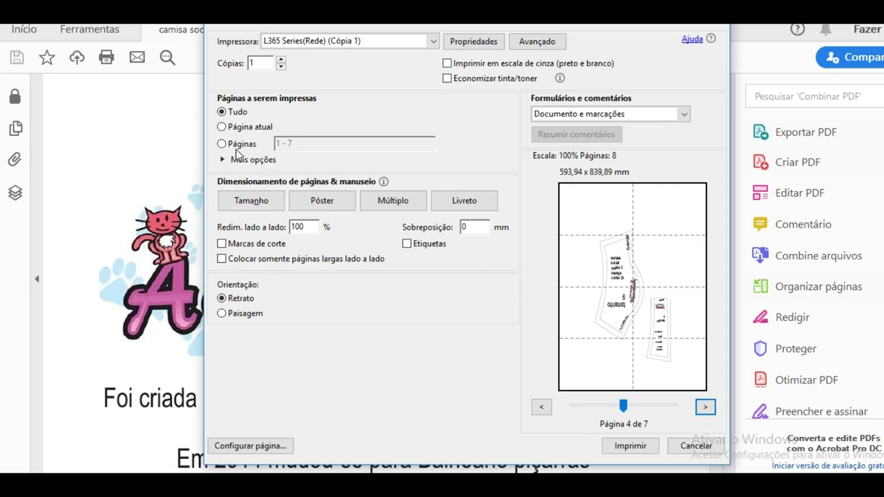
left_click(716, 24)
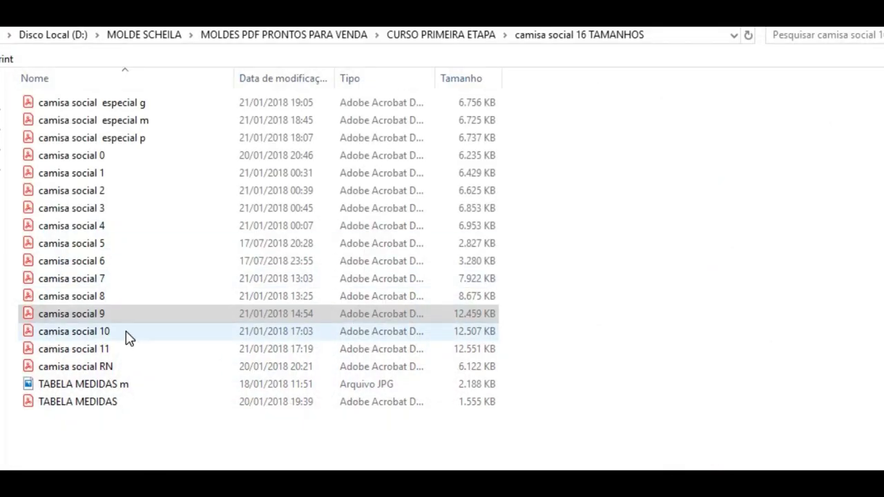
Step: Open the camisa social 10 PDF, using Pôster print handling to preview its pattern pieces from page 2 onward
double_click(128, 335)
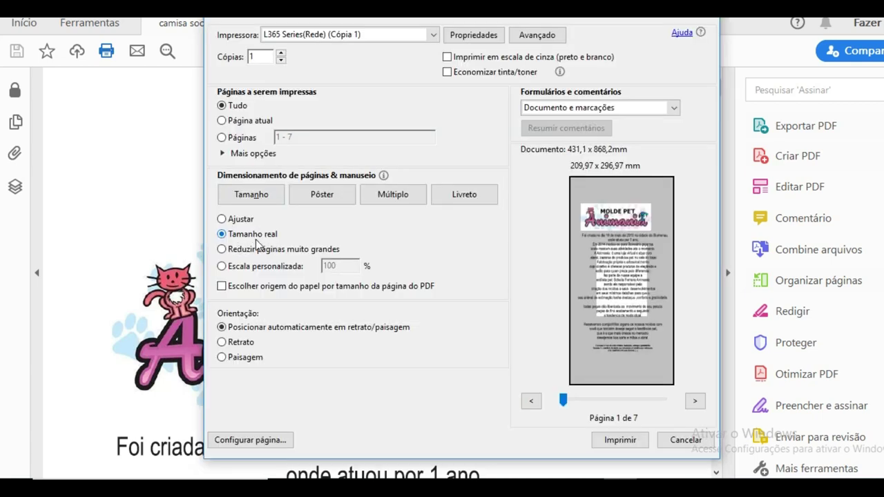
left_click(341, 197)
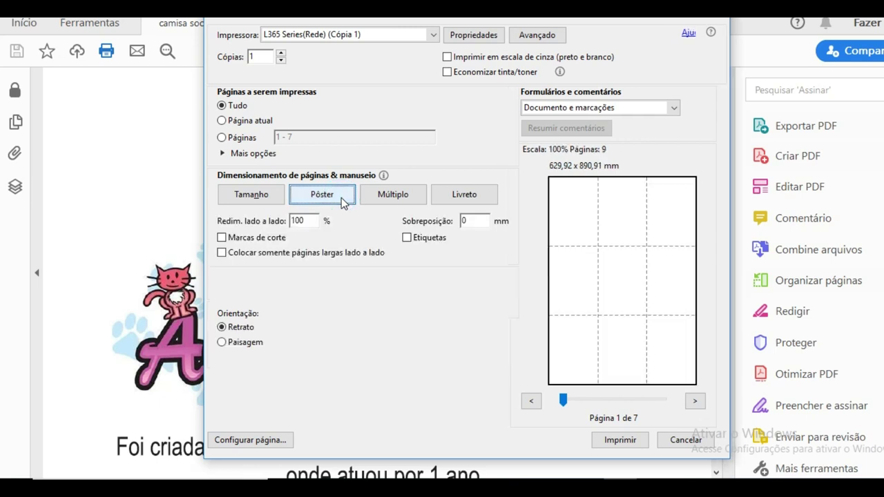
left_click(705, 401)
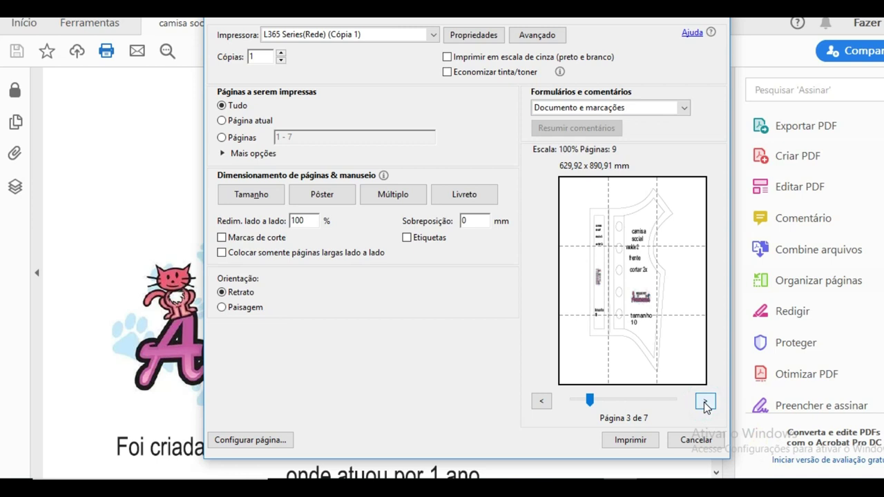
left_click(705, 401)
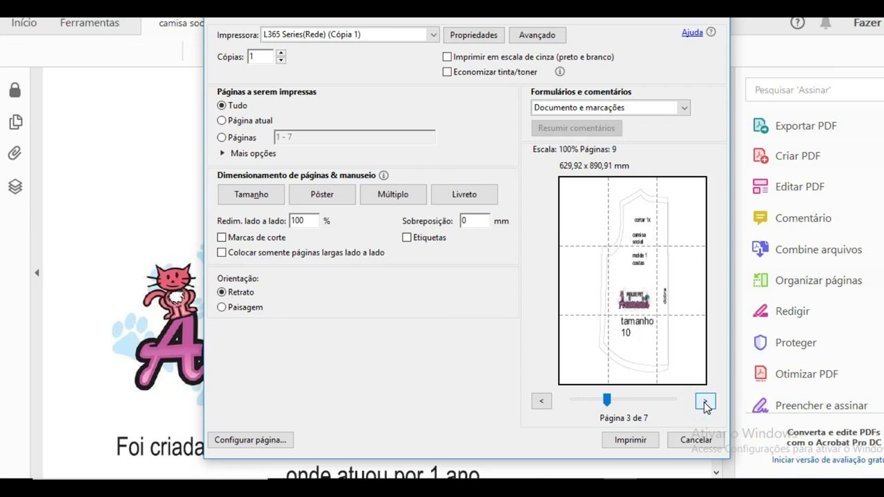
scroll(671, 295, "down", 1)
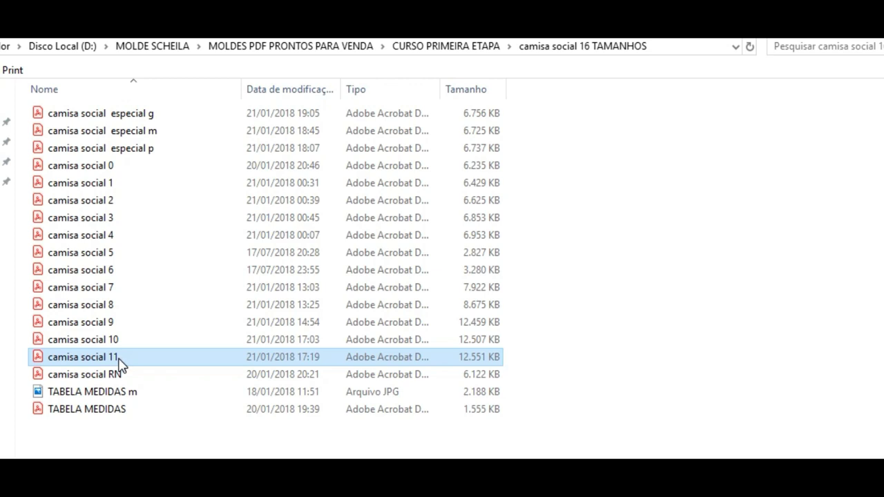
Step: Open the camisa social 11 PDF from the pattern folder and set its print handling to Pôster
double_click(118, 358)
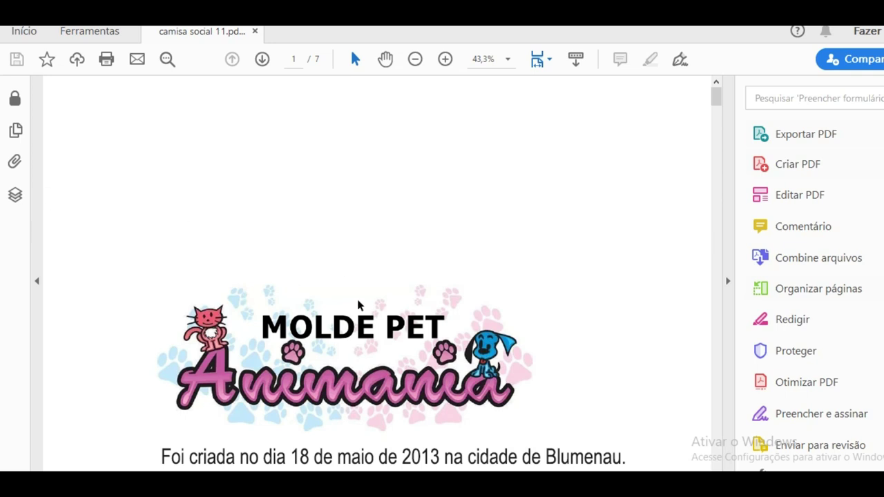
scroll(345, 311, "down", 2)
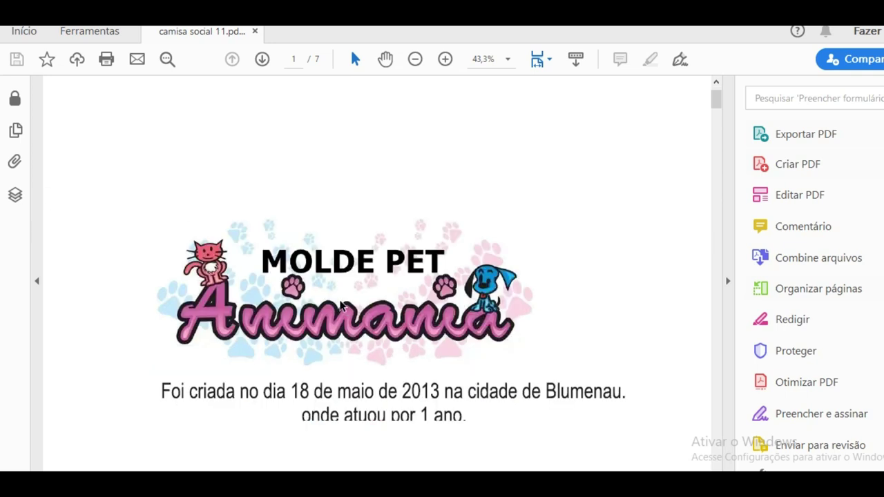
scroll(340, 306, "down", 1)
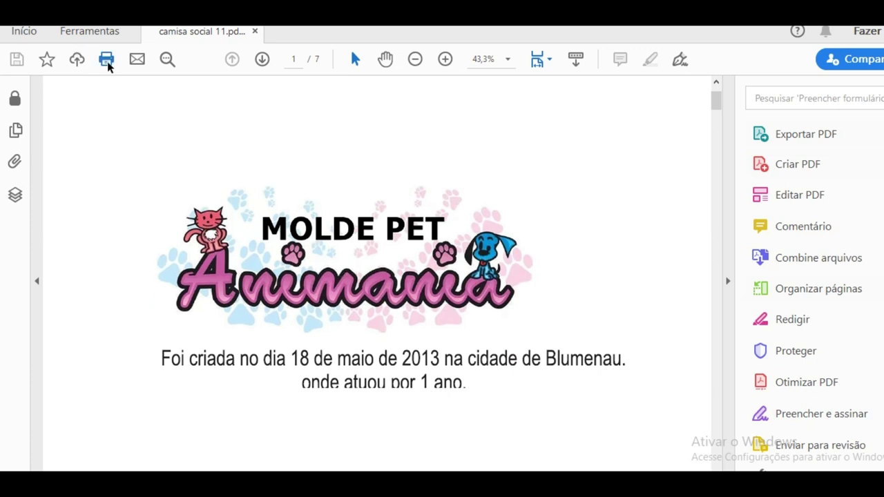
left_click(106, 59)
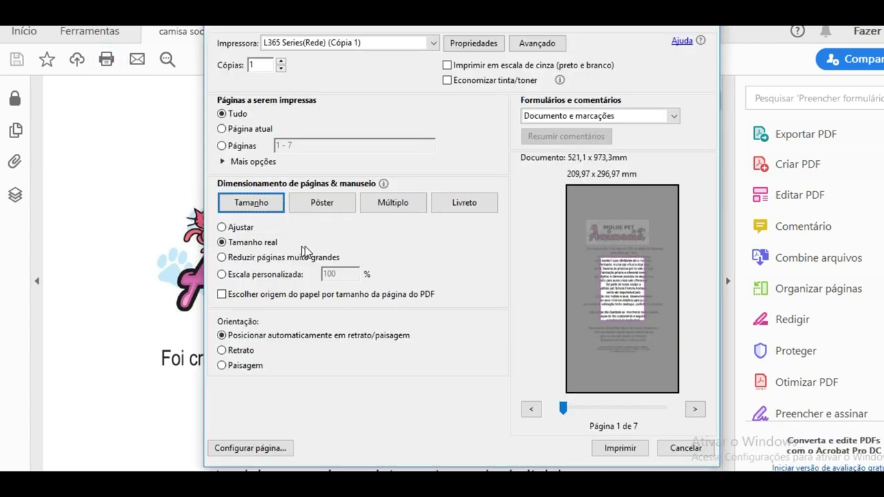
left_click(336, 202)
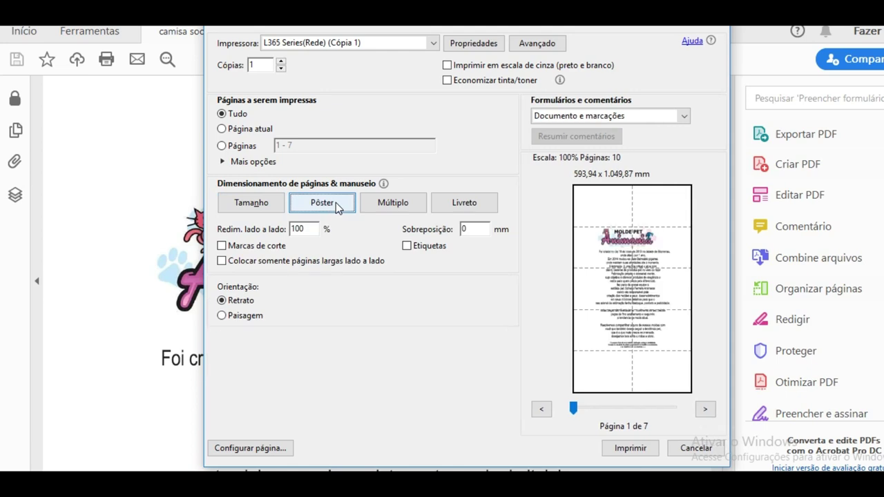
Step: Preview the size 11 pattern pieces on pages 2 to 4 and return to the pattern folder
left_click(704, 412)
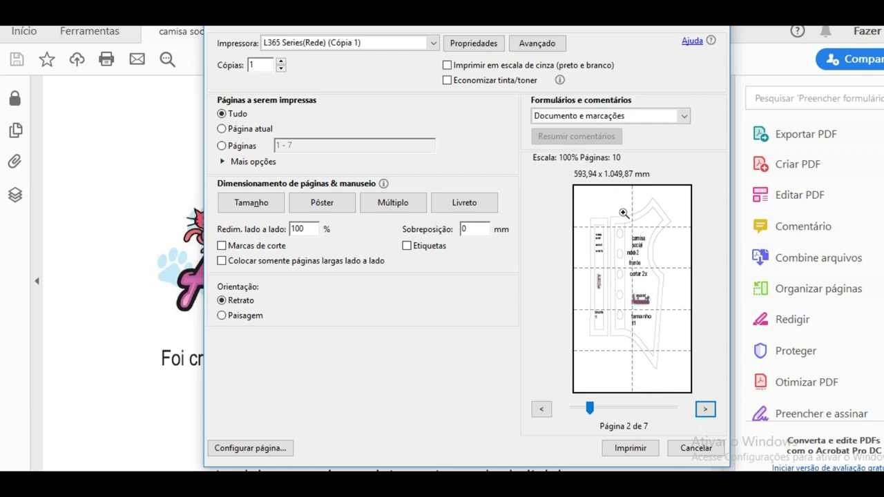
left_click(702, 411)
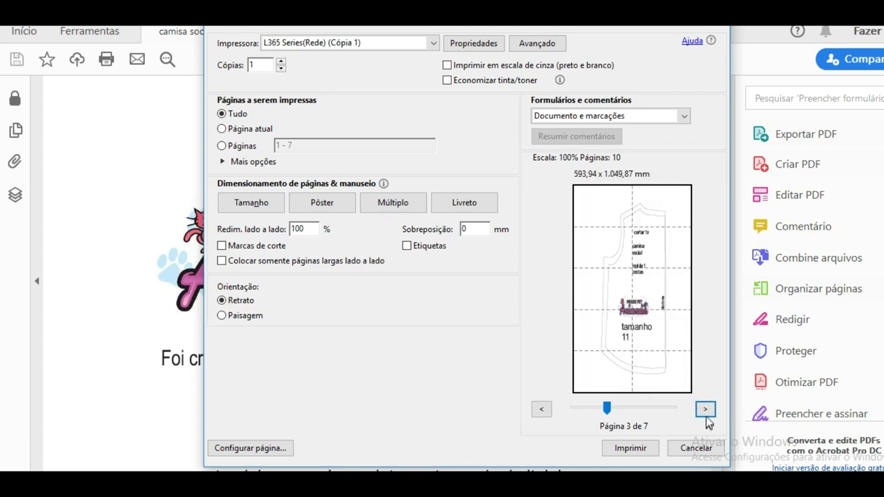
left_click(705, 411)
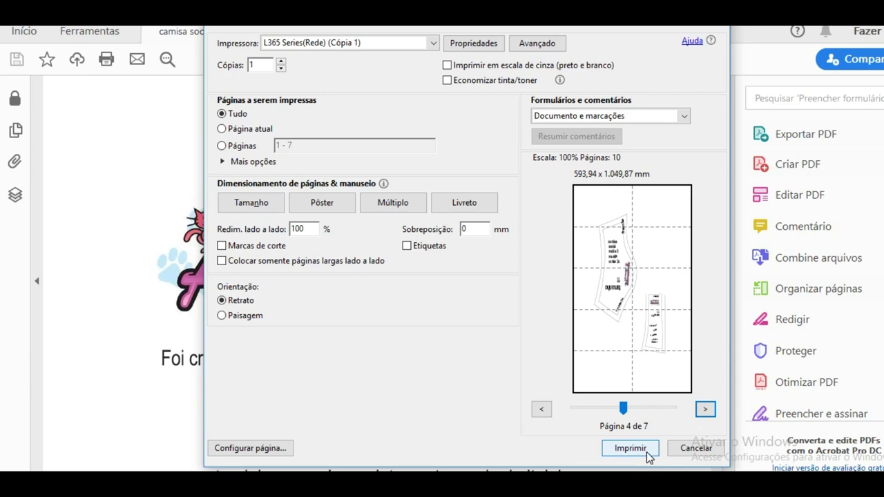
left_click(718, 25)
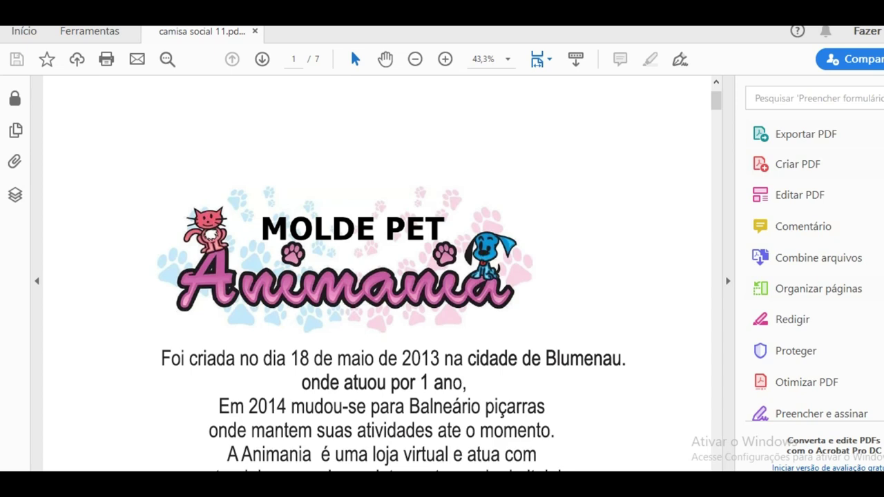
key("alt+Tab")
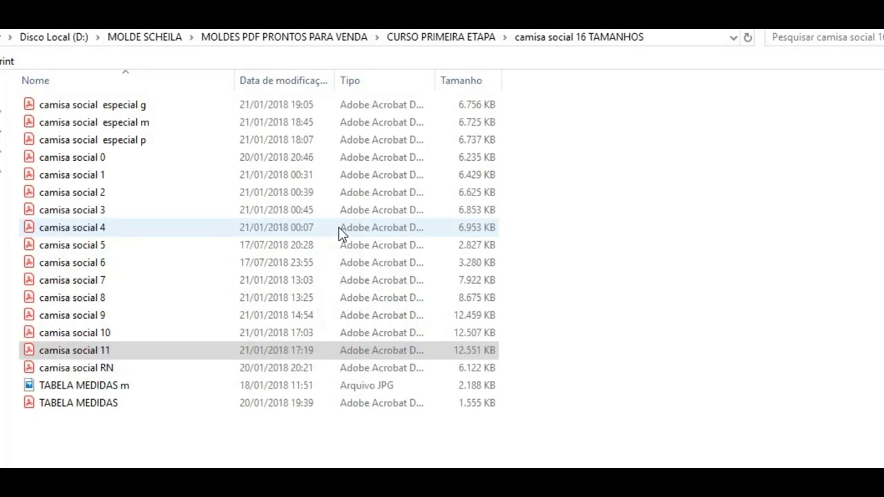
Step: Open the camisa social especial p PDF and preview its pattern pieces at Tamanho real print scaling
double_click(149, 141)
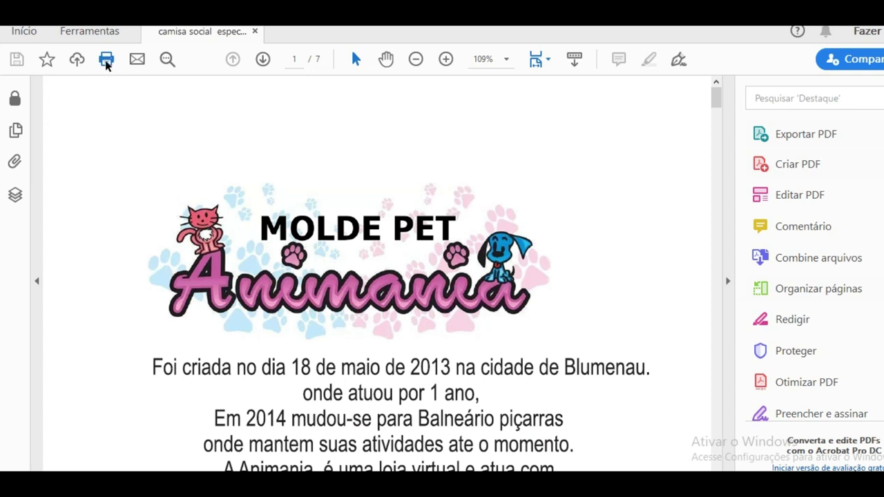
left_click(107, 60)
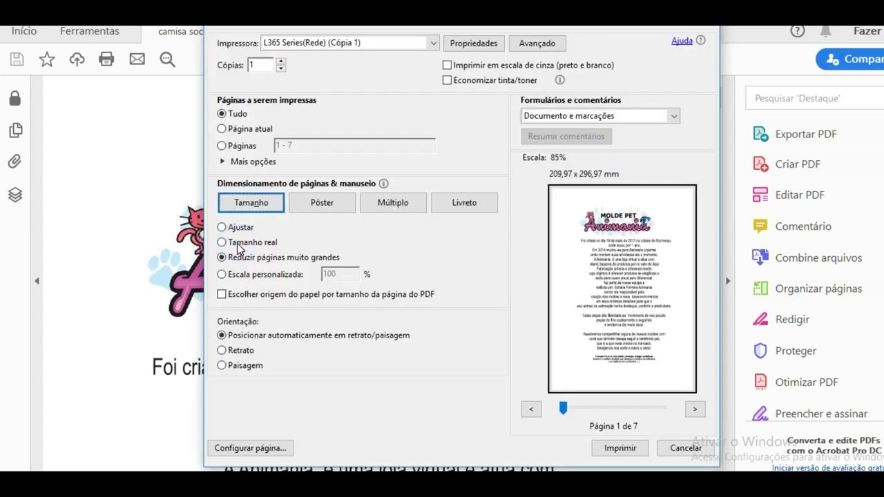
left_click(237, 246)
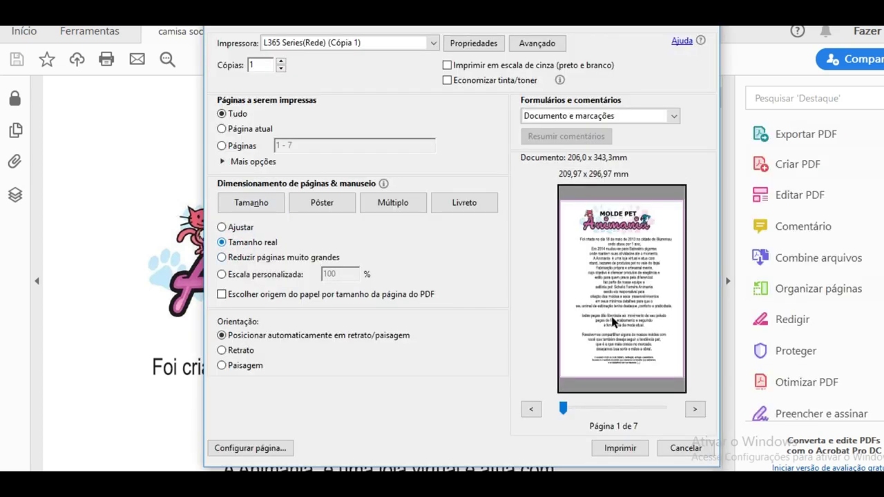
left_click(695, 410)
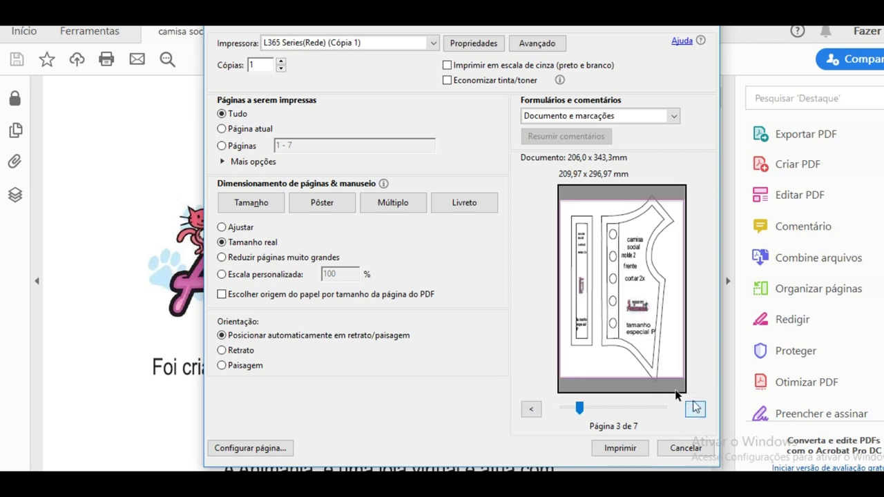
Step: Switch the especial P print handling to Pôster and check the pattern pieces on pages 2 to 4 before closing the print setup
left_click(326, 202)
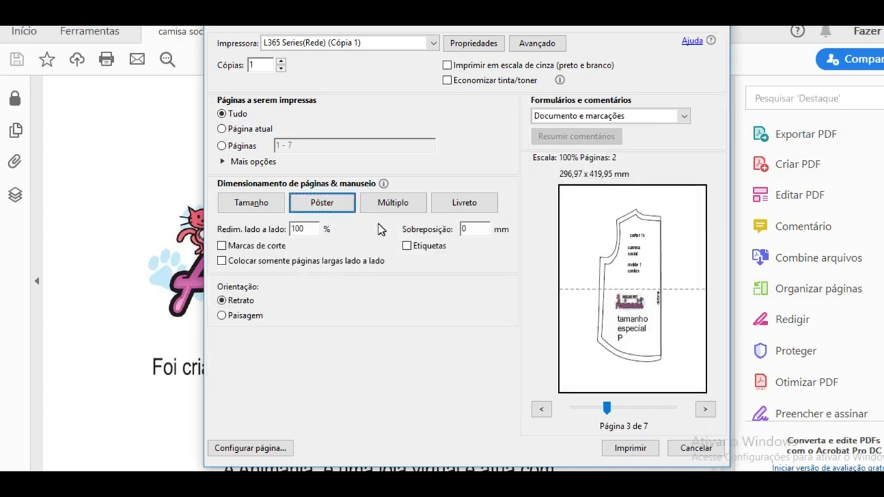
left_click(540, 409)
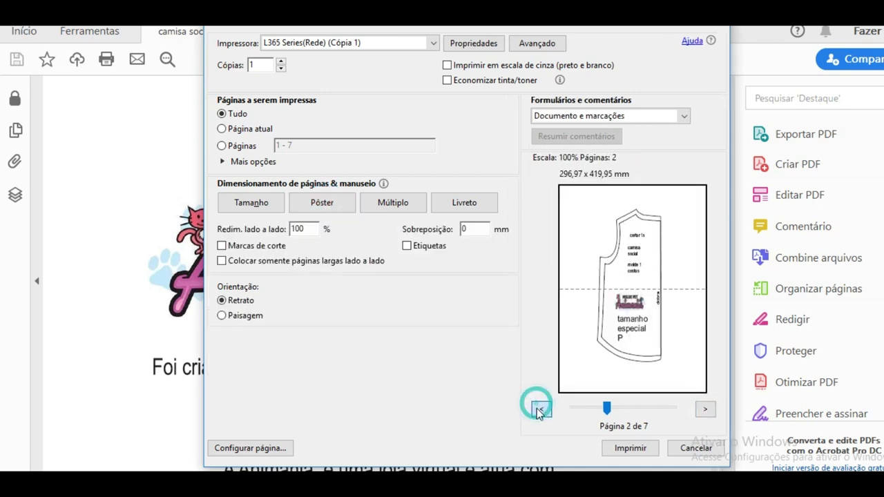
left_click(540, 409)
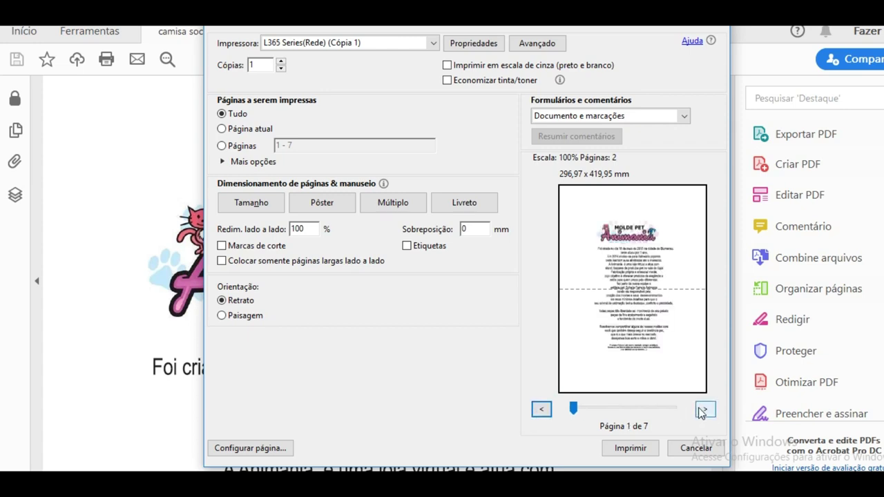
left_click(702, 410)
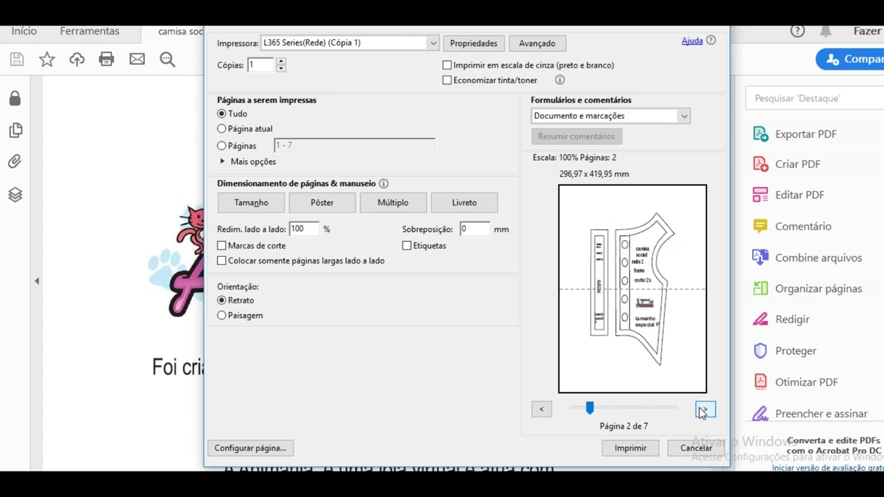
left_click(703, 409)
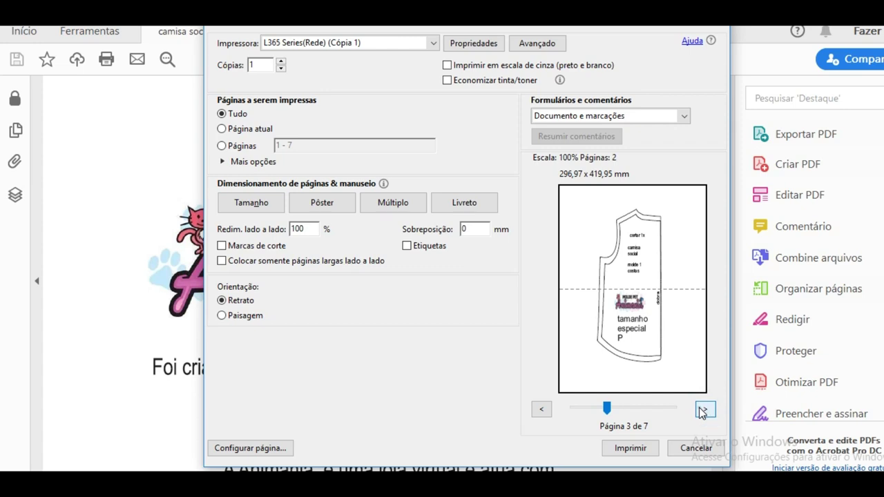
left_click(702, 410)
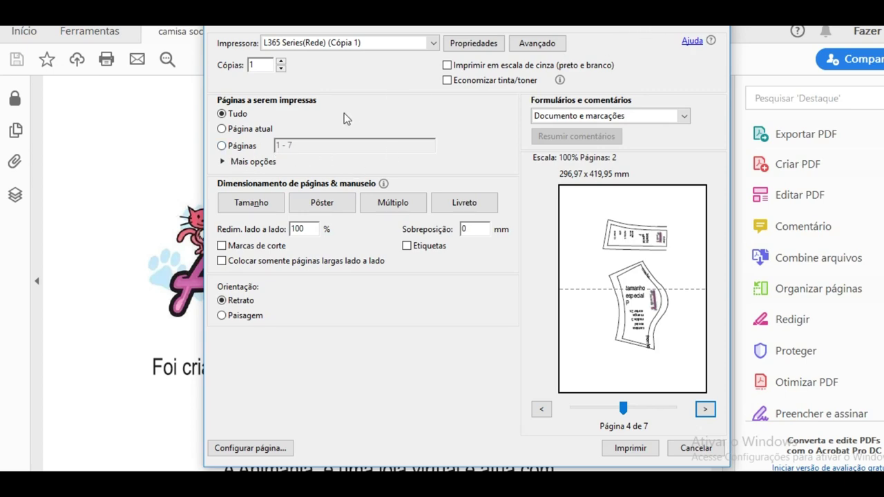
left_click(722, 26)
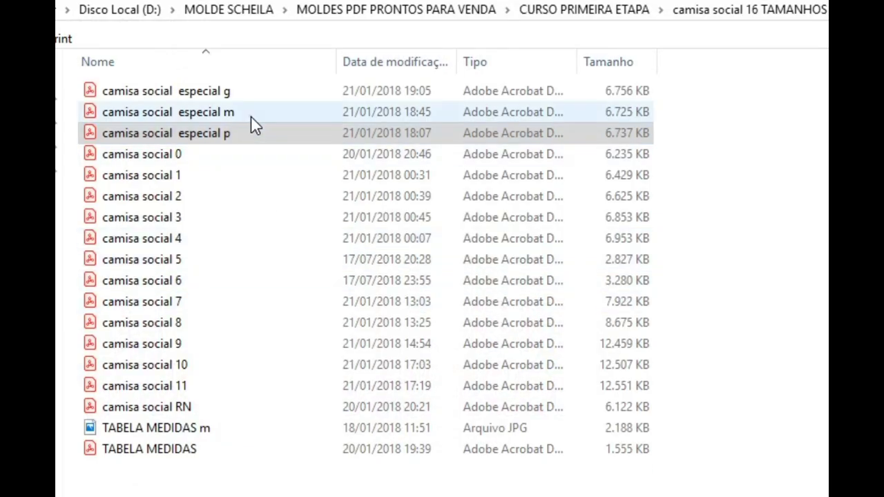
Step: Open the camisa social especial m PDF from the pattern folder and set its print scaling to Tamanho real
double_click(251, 115)
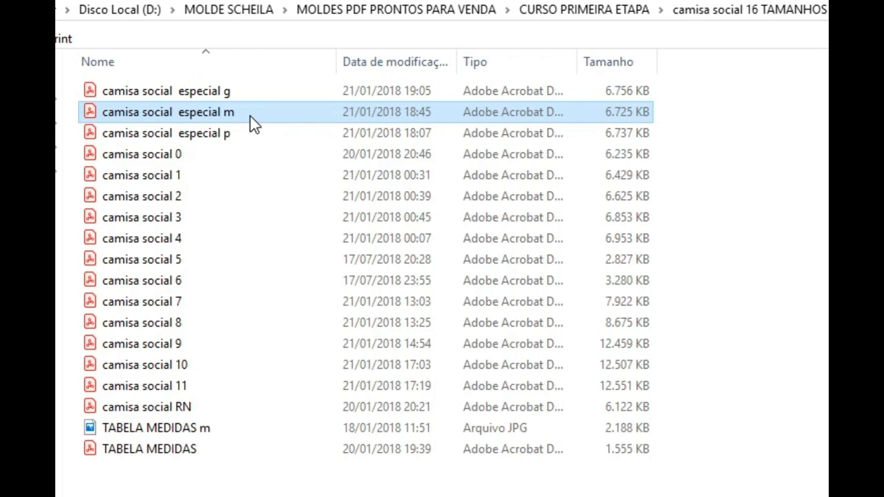
double_click(250, 116)
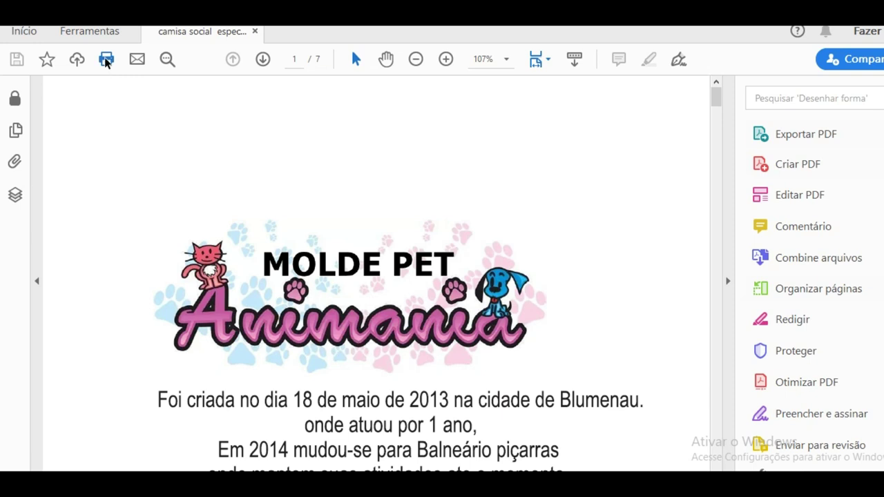
left_click(106, 60)
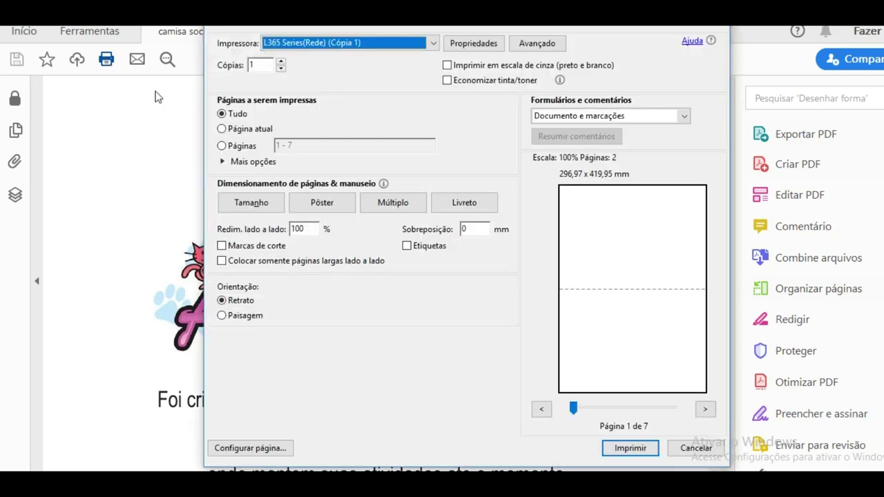
left_click(256, 203)
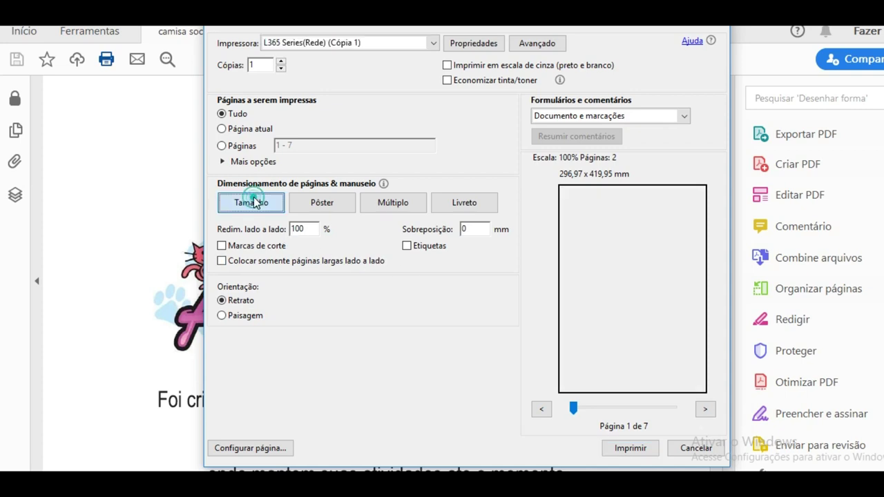
left_click(222, 243)
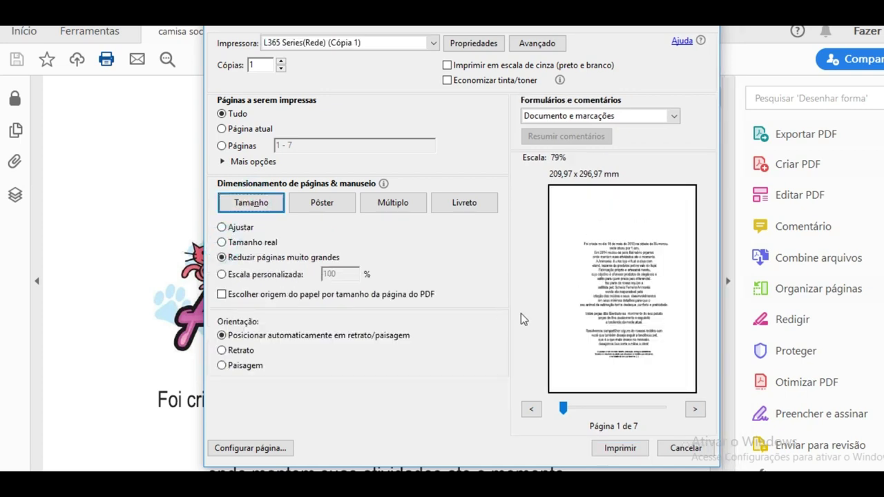
Step: Preview the especial M pattern pieces from page 2 onward at Tamanho real, switching the print handling to Pôster to check them
left_click(694, 410)
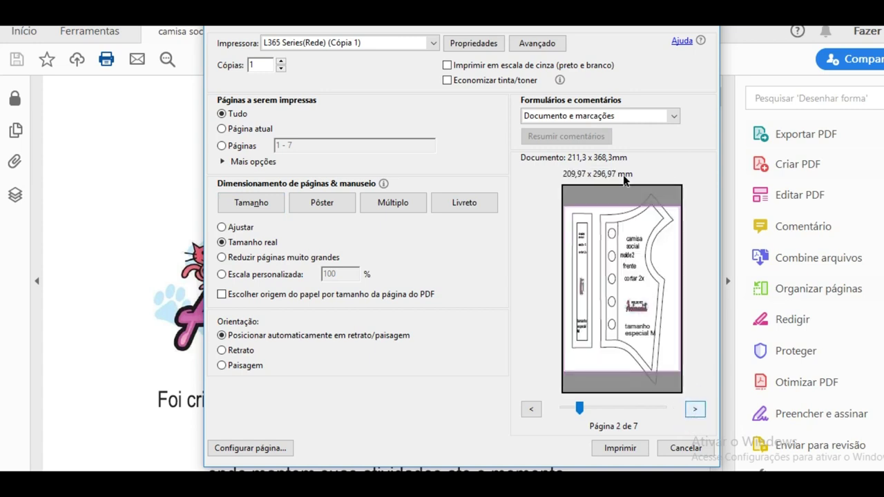
left_click(695, 409)
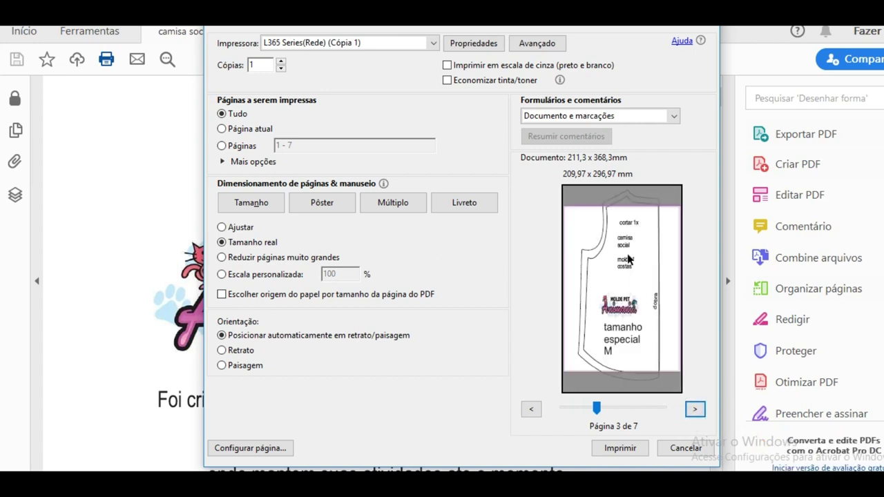
left_click(323, 205)
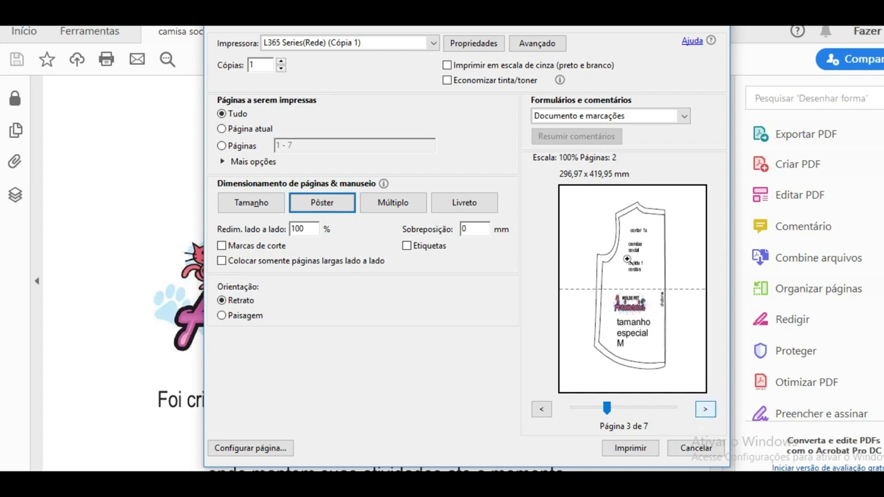
left_click(543, 409)
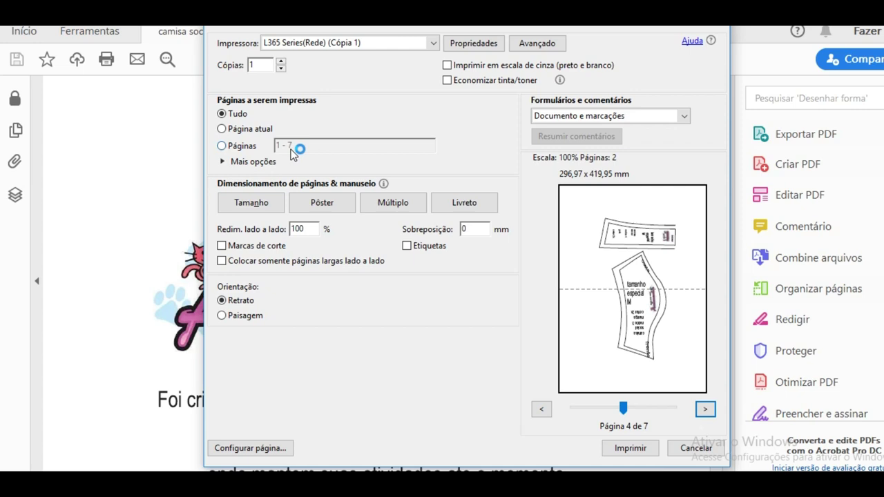
Step: Restrict the especial M print range to pages 2,3,4 and close the print setup without printing
left_click(222, 146)
double_click(299, 146)
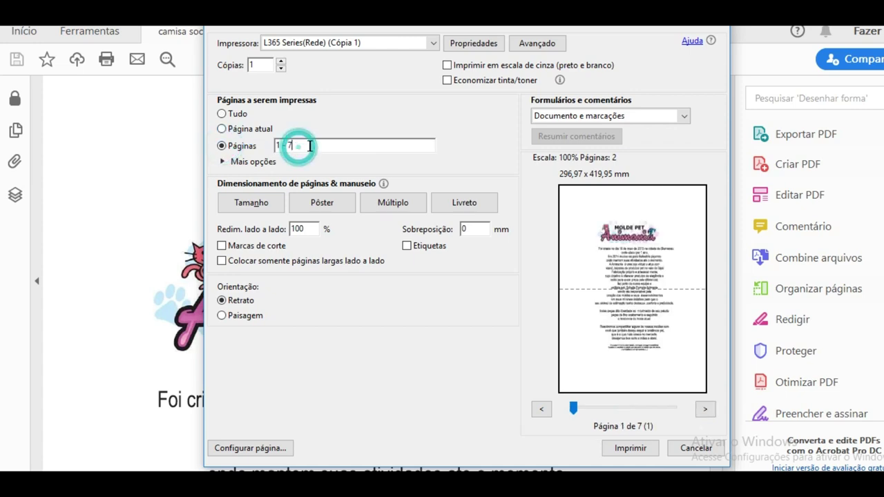
type("2,")
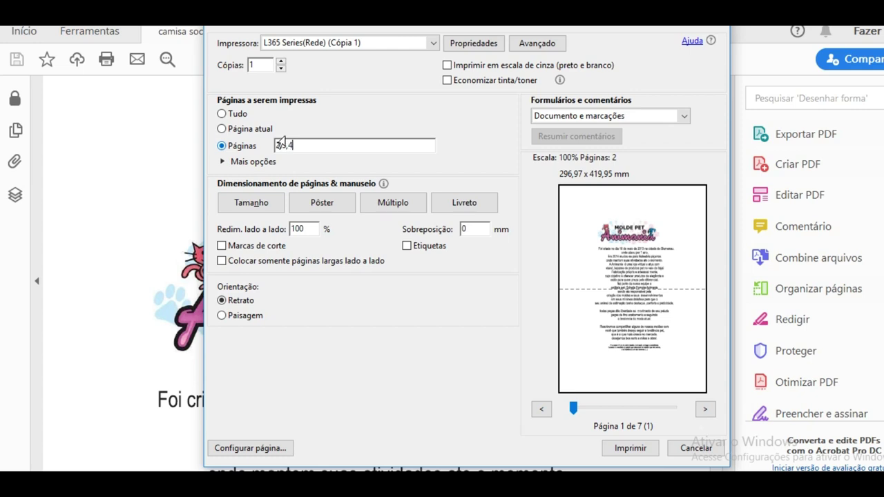
type("3,4")
left_click(257, 64)
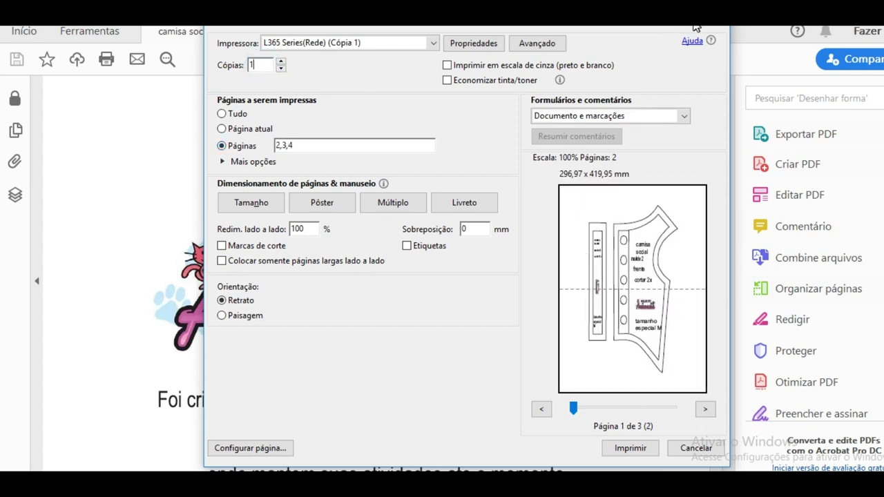
left_click(718, 28)
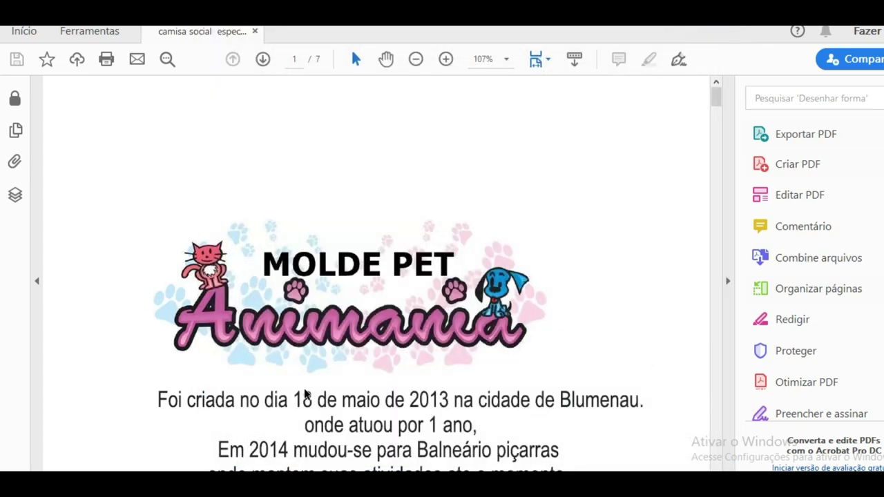
Step: Open the camisa social especial g PDF from the pattern folder and set its print scaling to Tamanho real
scroll(307, 394, "down", 3)
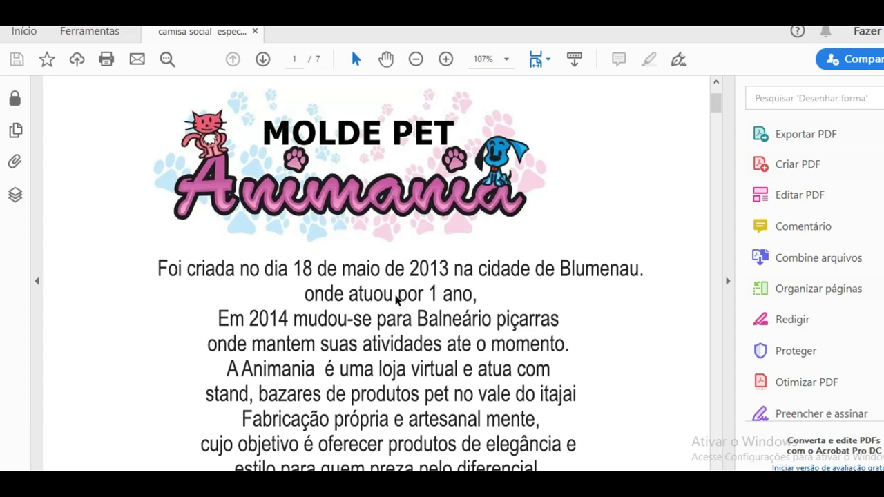
scroll(397, 298, "up", 2)
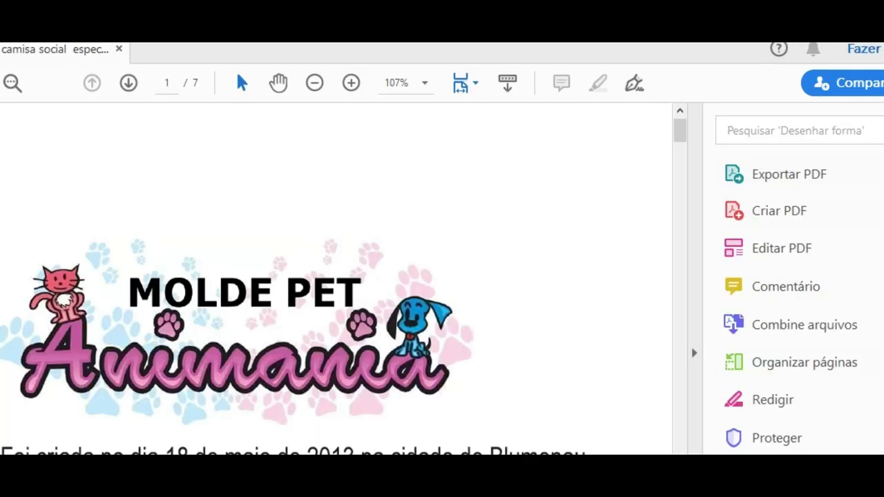
key("alt+Tab")
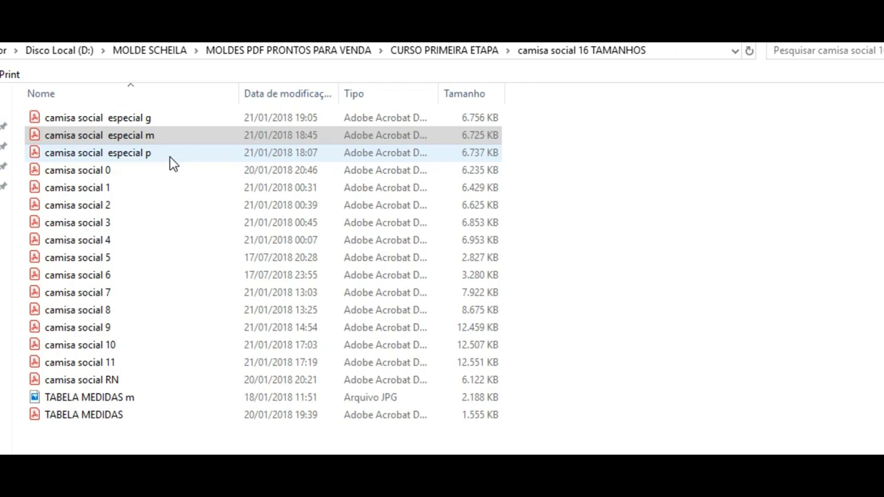
double_click(163, 122)
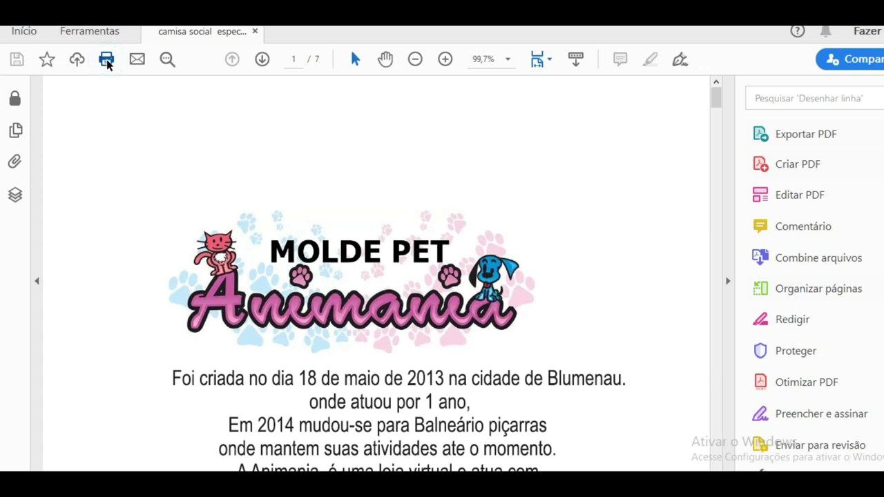
left_click(106, 60)
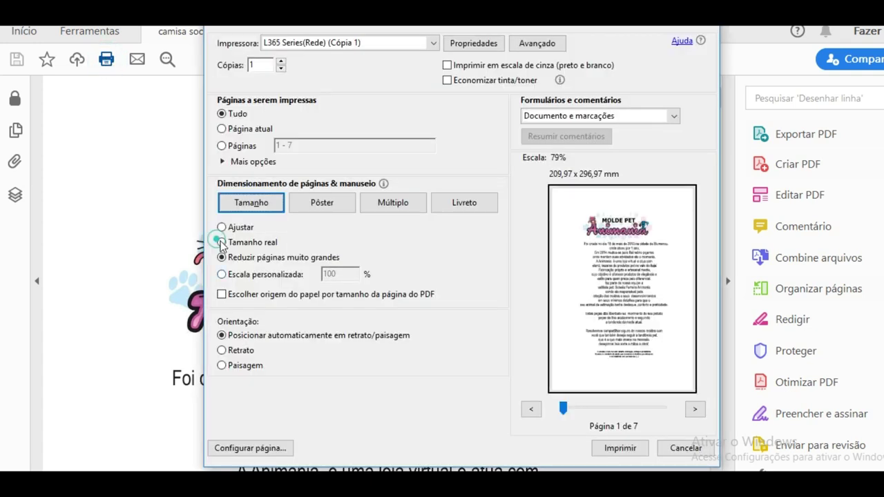
left_click(280, 243)
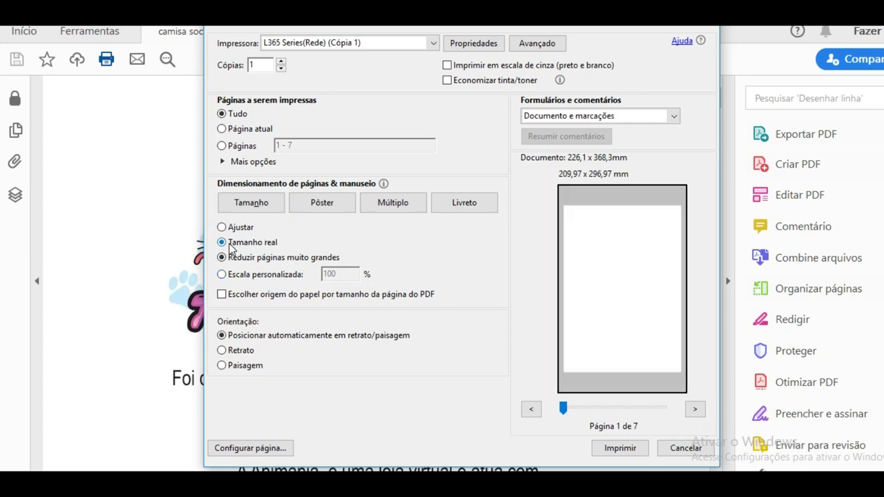
Step: Preview the especial G pattern pieces on pages 2 to 4 at Tamanho real scaling
left_click(694, 409)
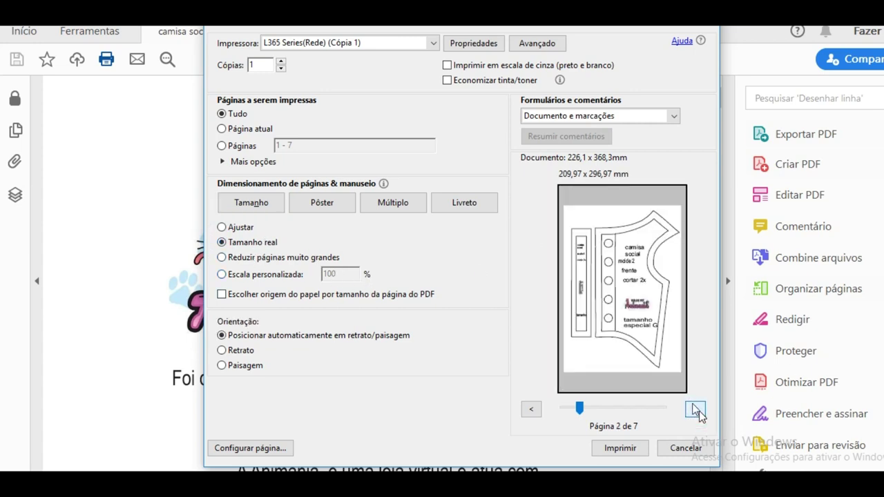
left_click(694, 410)
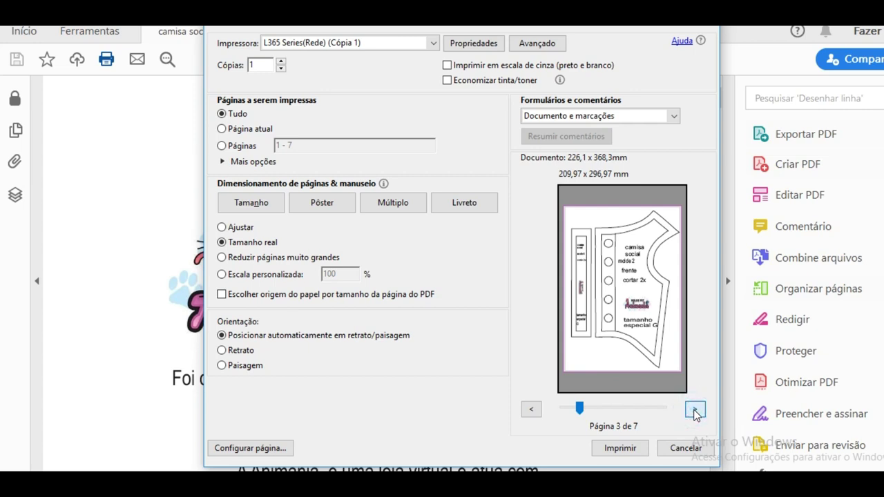
left_click(694, 410)
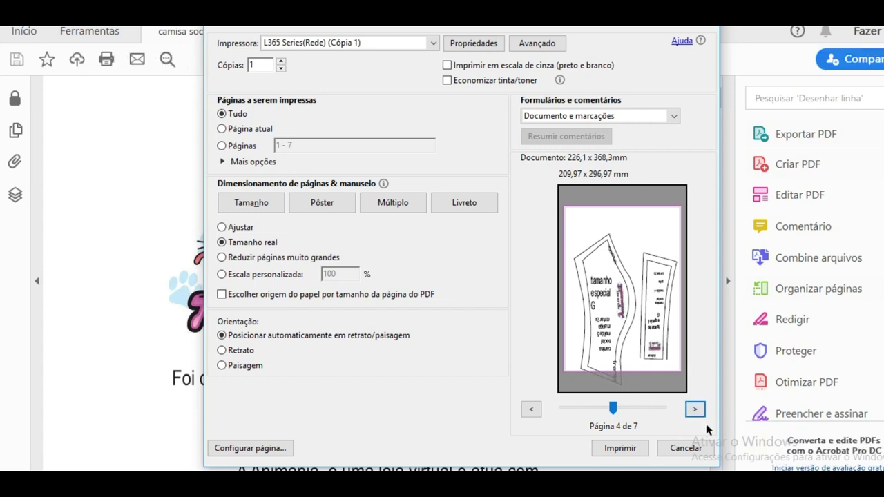
Step: Switch the especial G print handling to Pôster, check pages 4 back to 2, and close the print setup
left_click(321, 203)
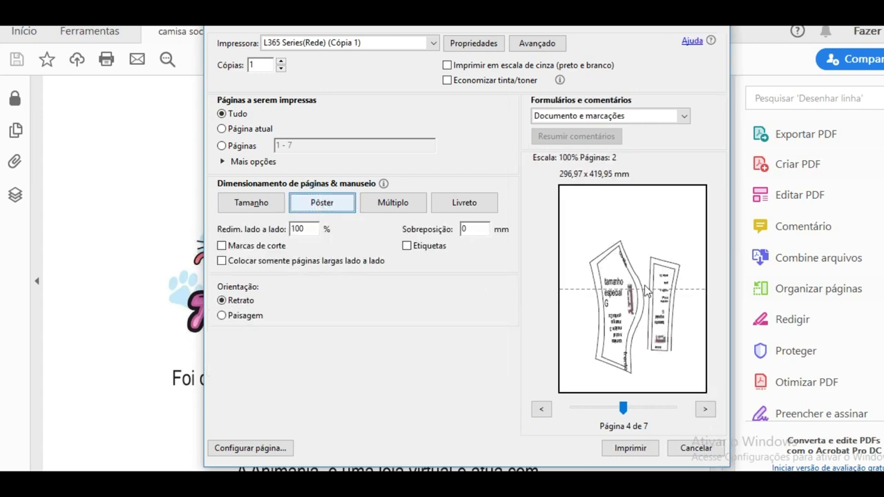
left_click(543, 410)
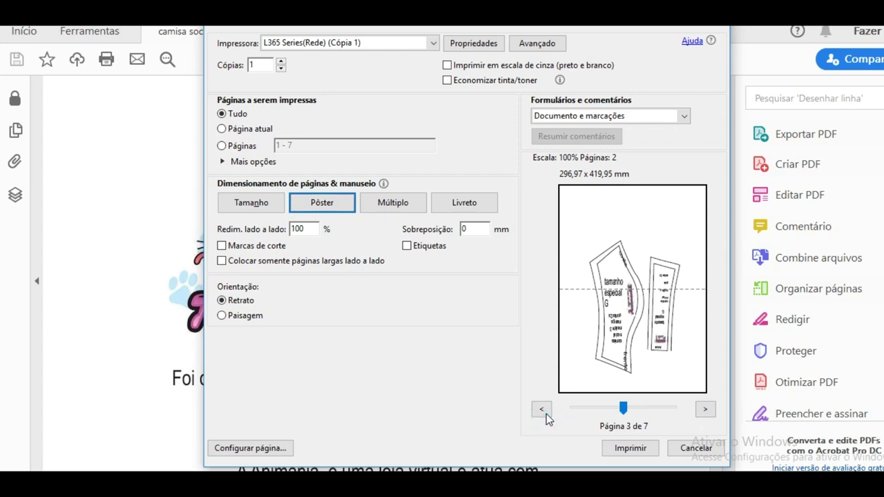
left_click(543, 411)
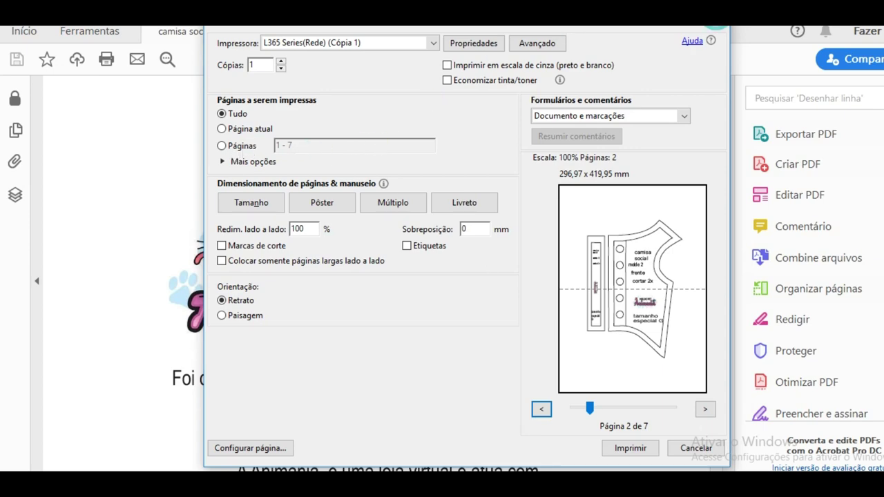
left_click(716, 28)
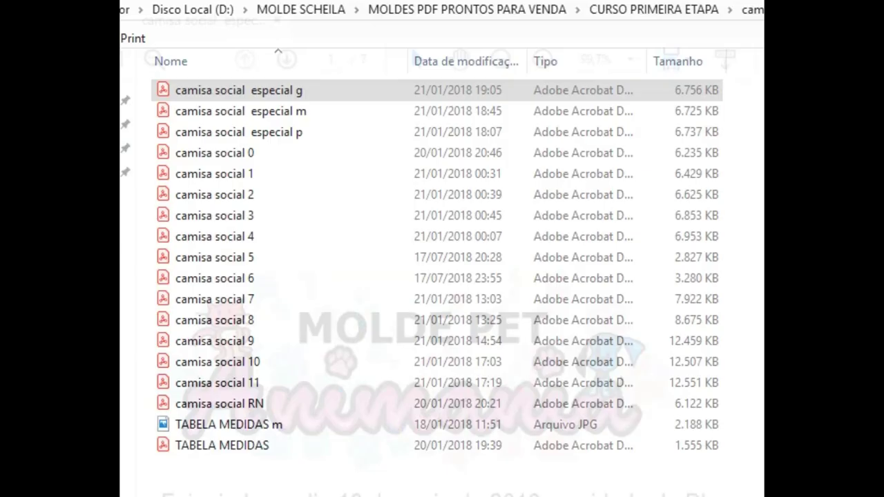
Step: Open the TABELA MEDIDAS m image from the pattern folder
left_click(223, 429)
double_click(223, 429)
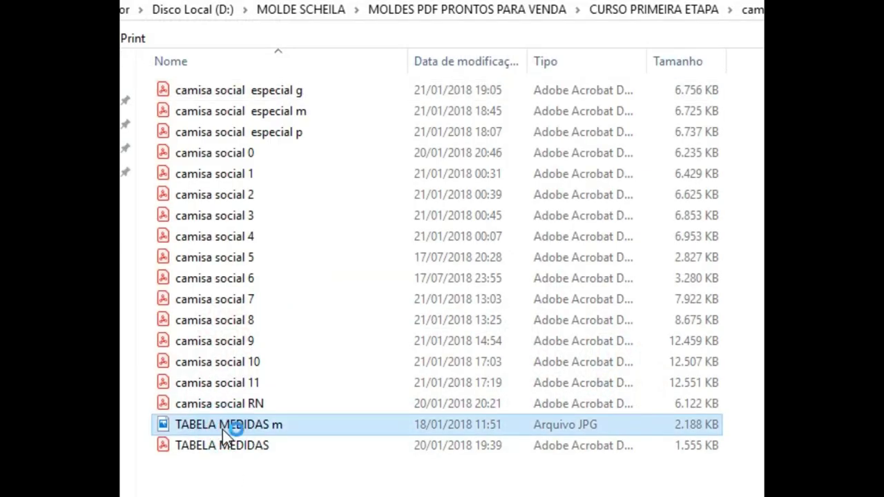